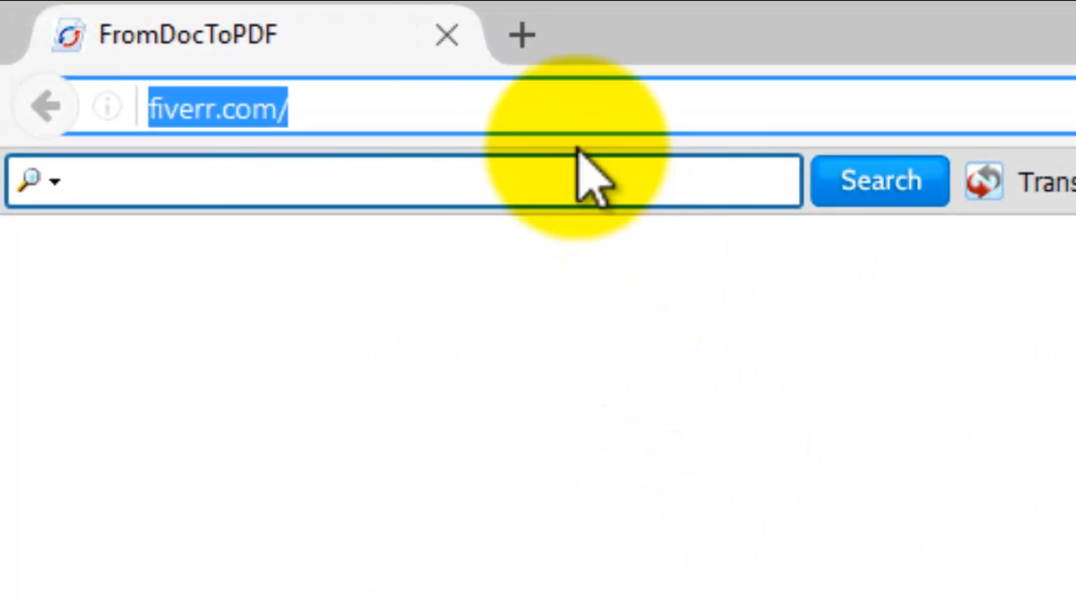
# Load fiverr.com and log out of the currently signed-in Fiverr account
pyautogui.press('Return')
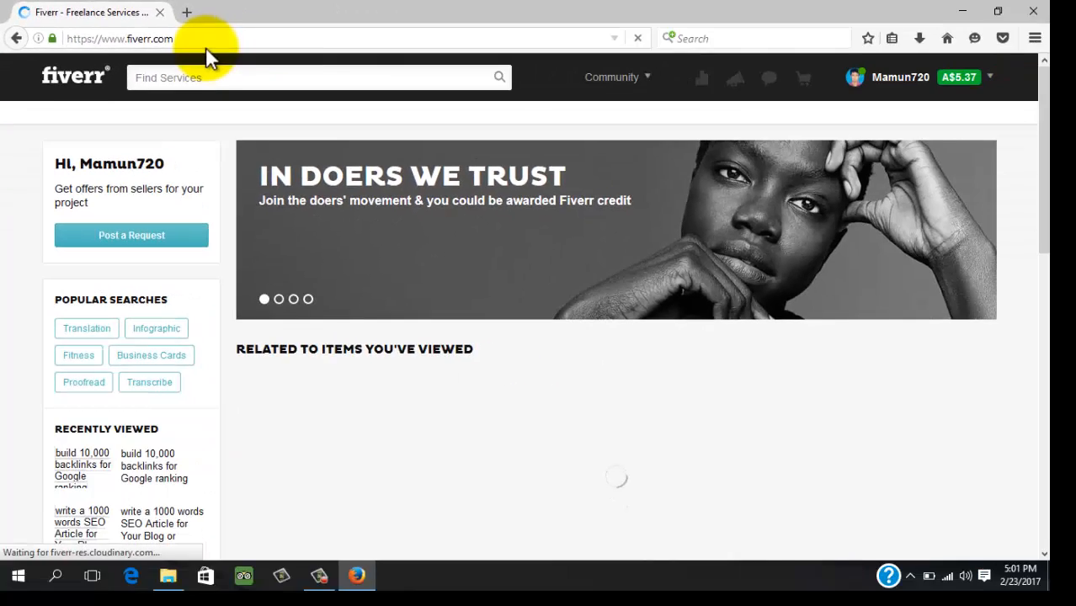
pyautogui.moveTo(969, 84)
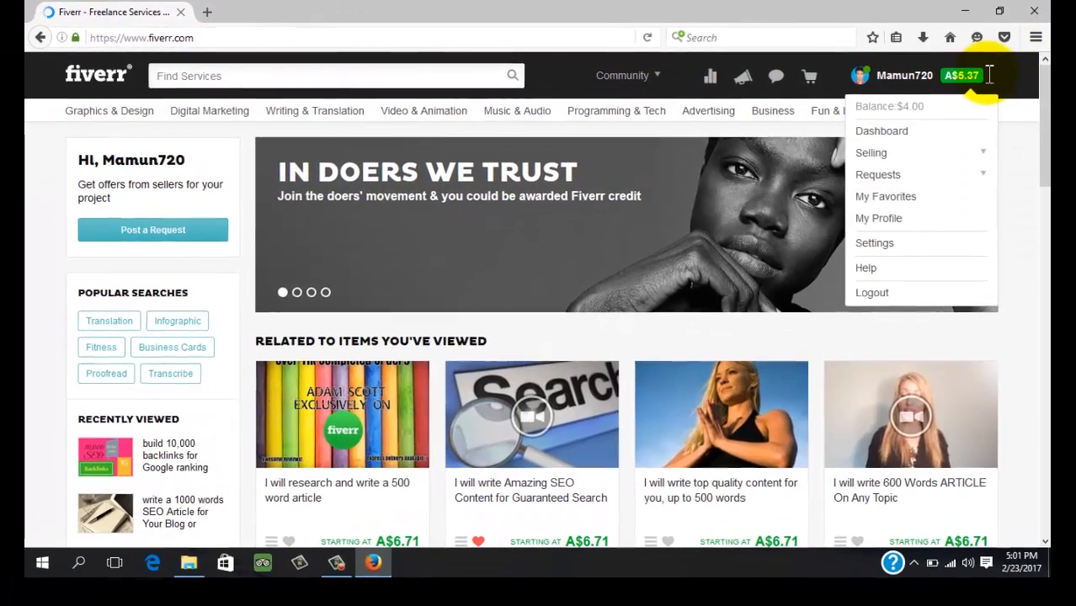
pyautogui.click(884, 295)
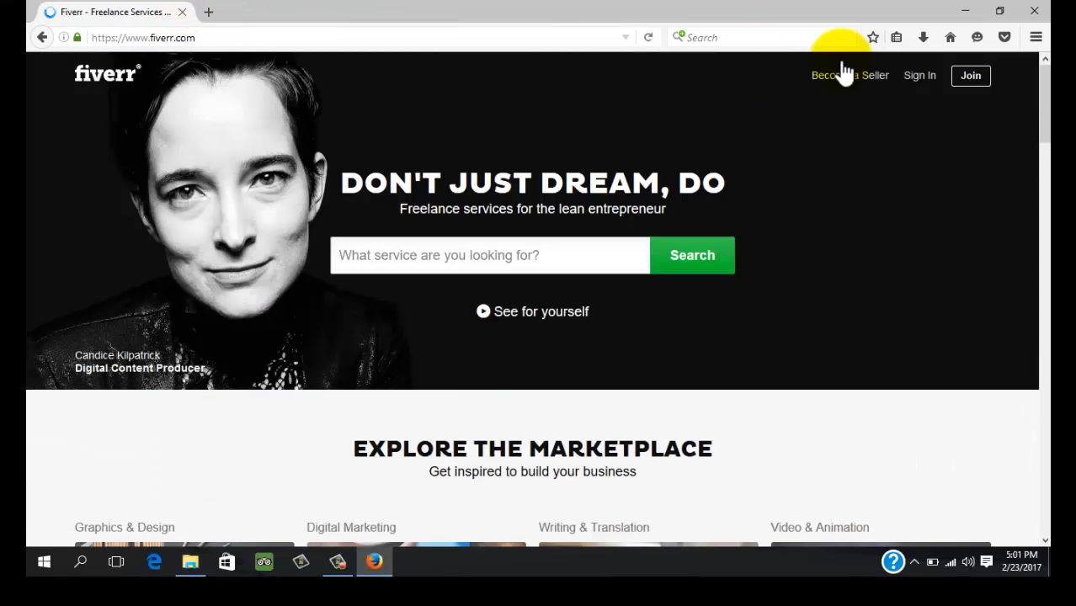
# Sign in to Fiverr with the other account's username and password, declining Firefox's password update
pyautogui.click(919, 78)
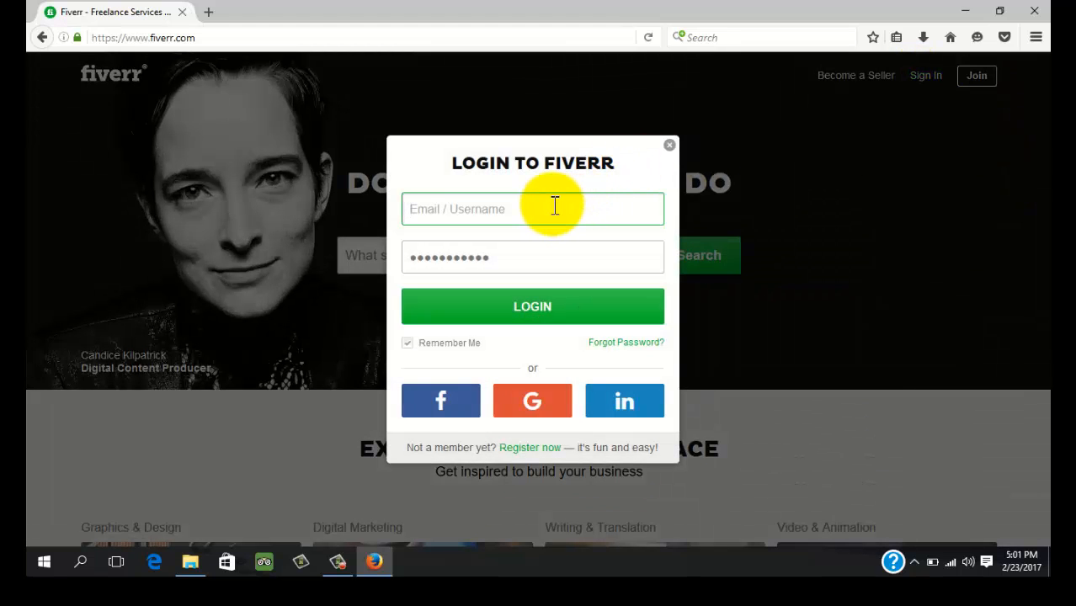
pyautogui.write('nas')
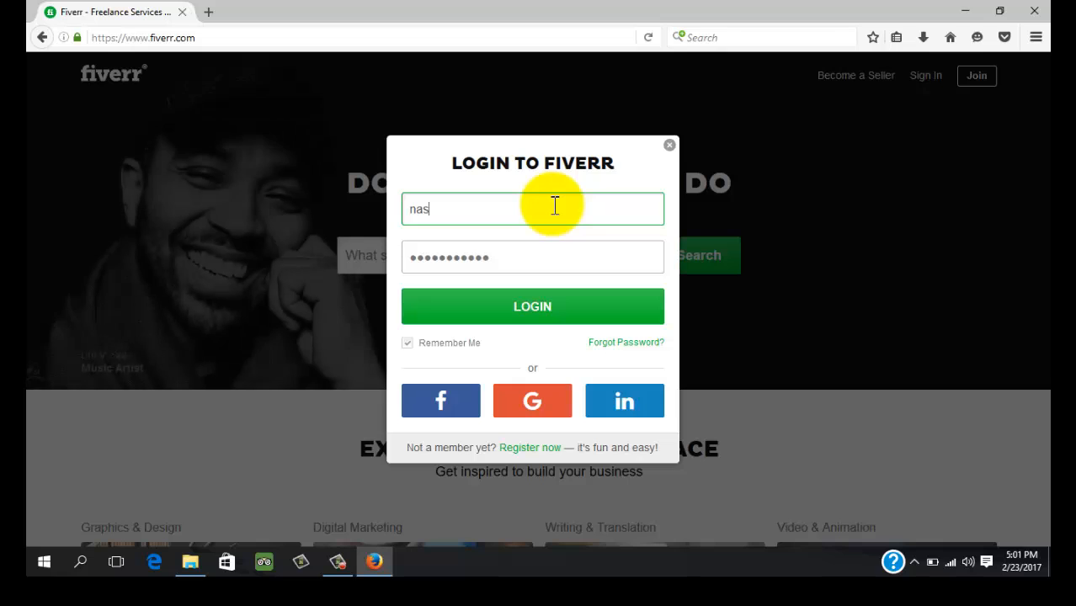
pyautogui.write('im')
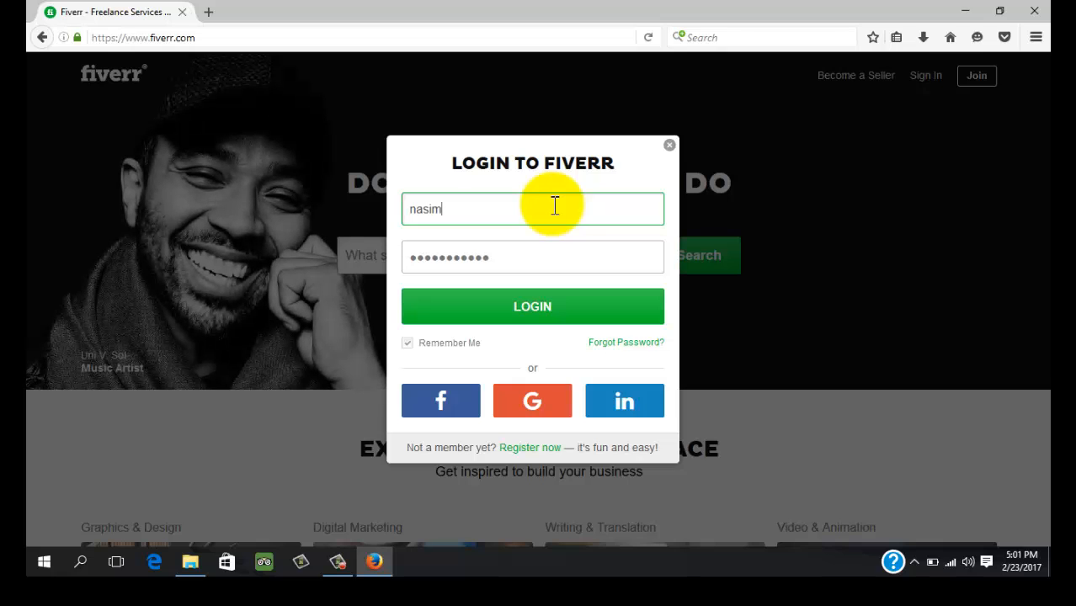
pyautogui.write('95')
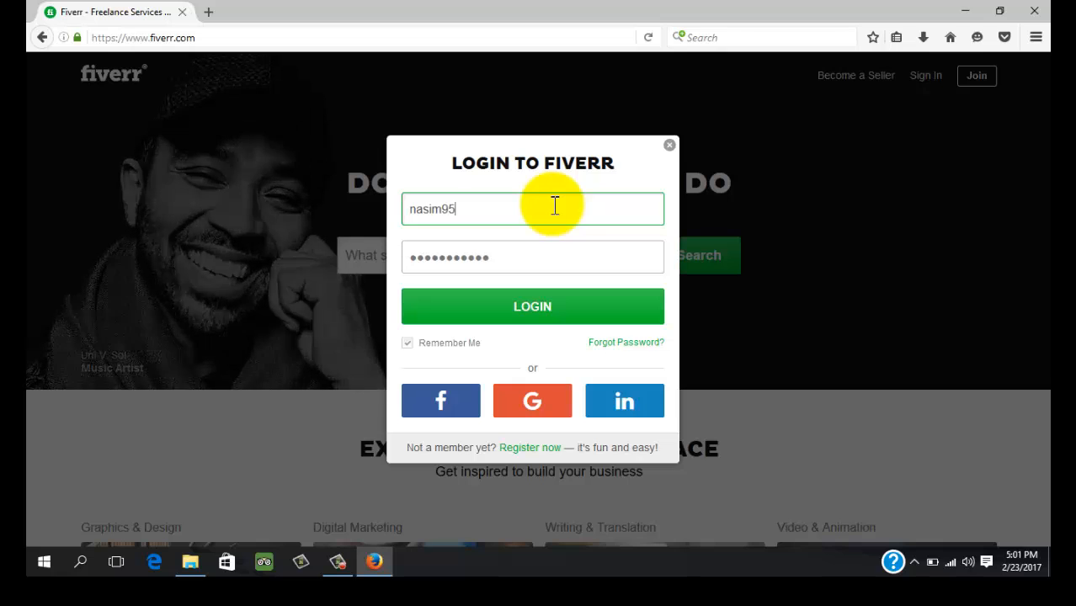
pyautogui.doubleClick(499, 260)
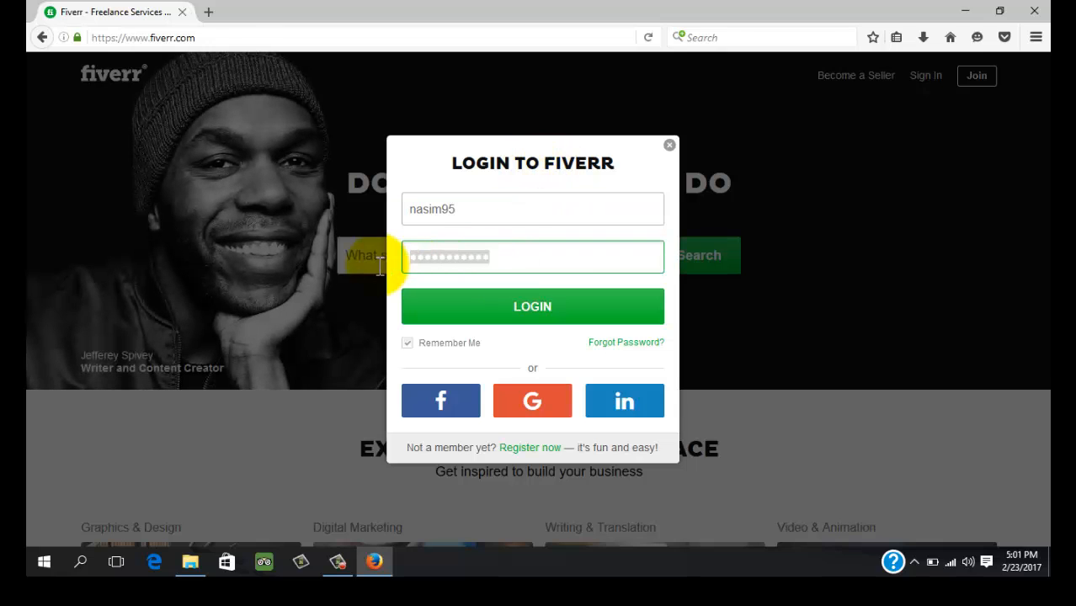
pyautogui.write('•')
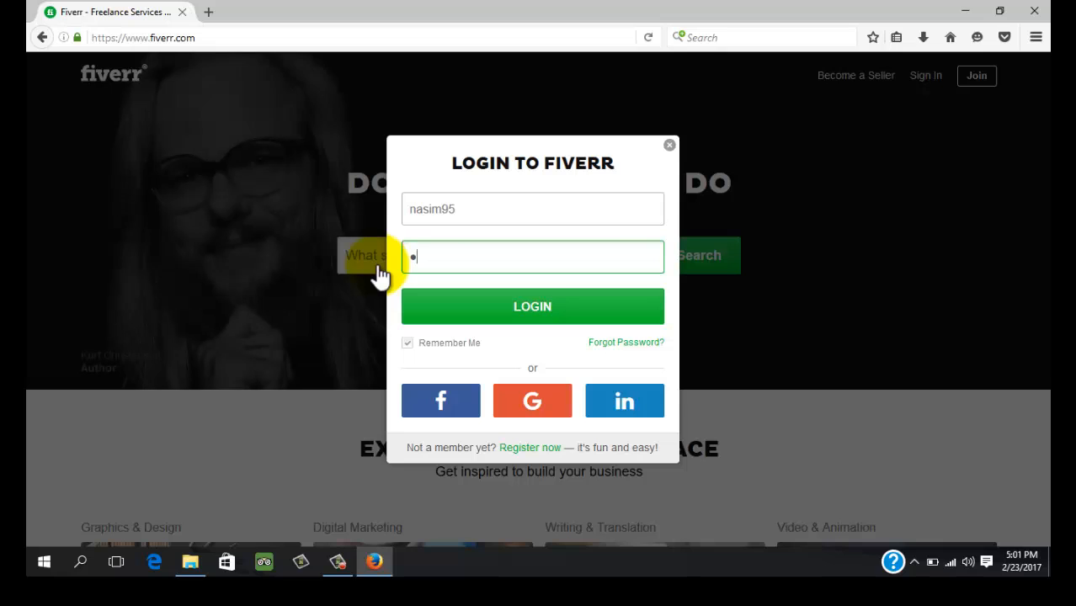
pyautogui.press('BackSpace')
pyautogui.write('•••')
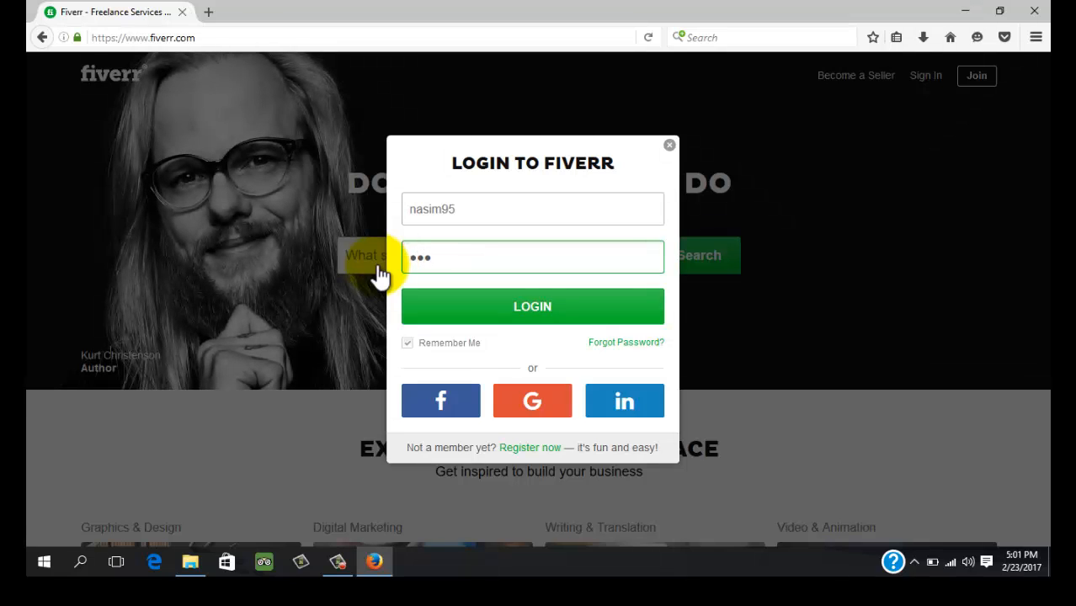
pyautogui.write('•••••')
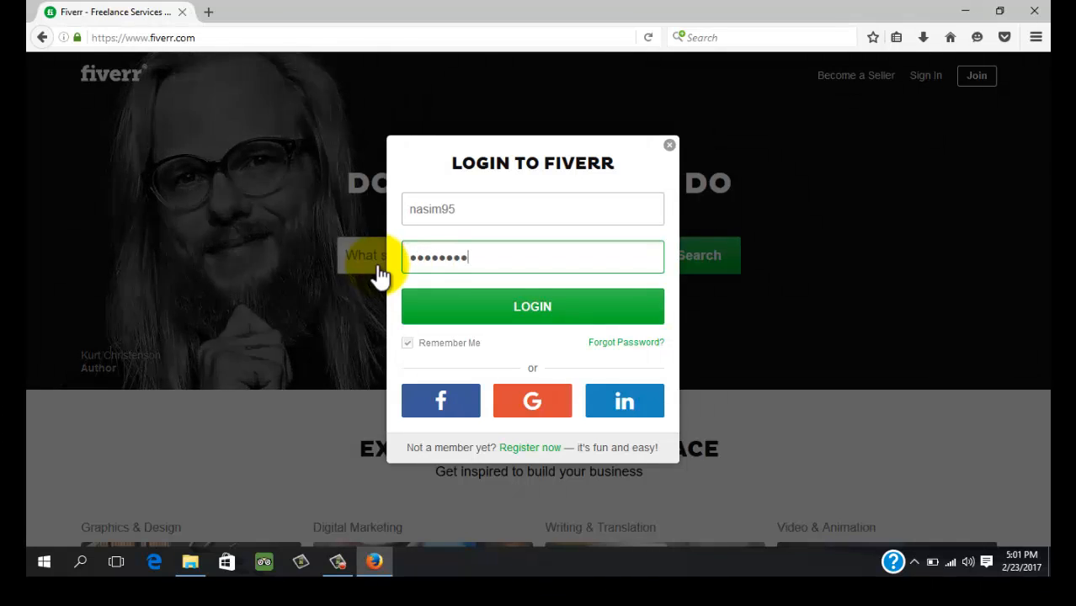
pyautogui.click(537, 313)
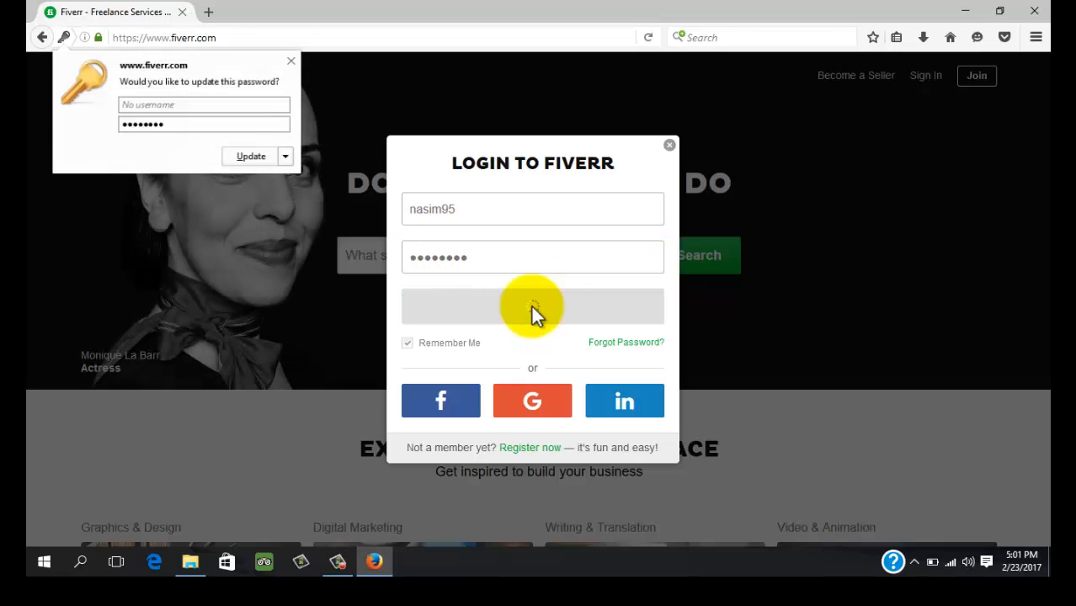
pyautogui.click(286, 157)
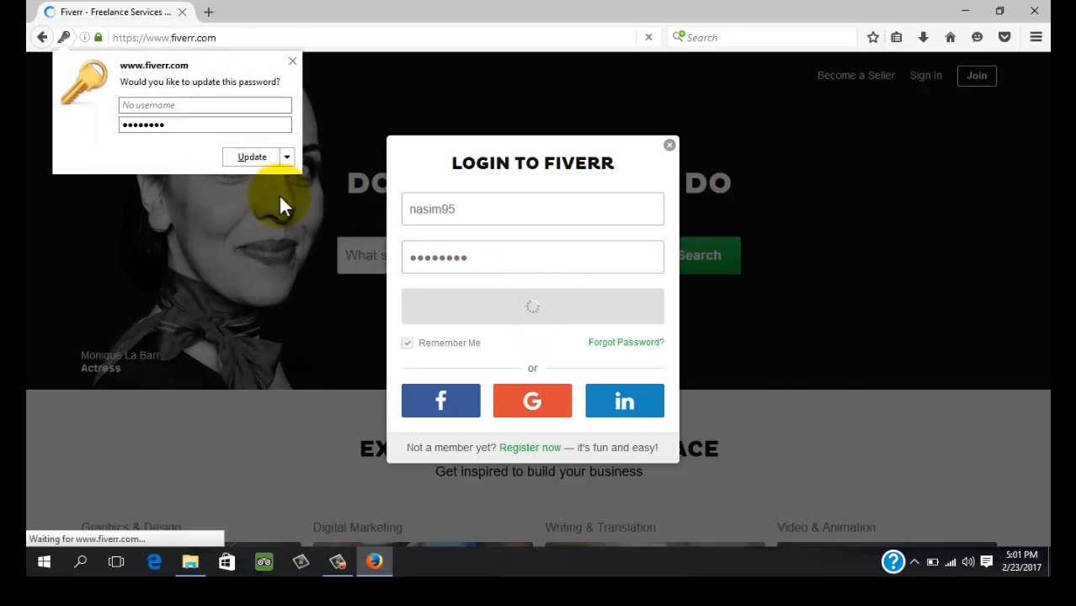
pyautogui.click(284, 178)
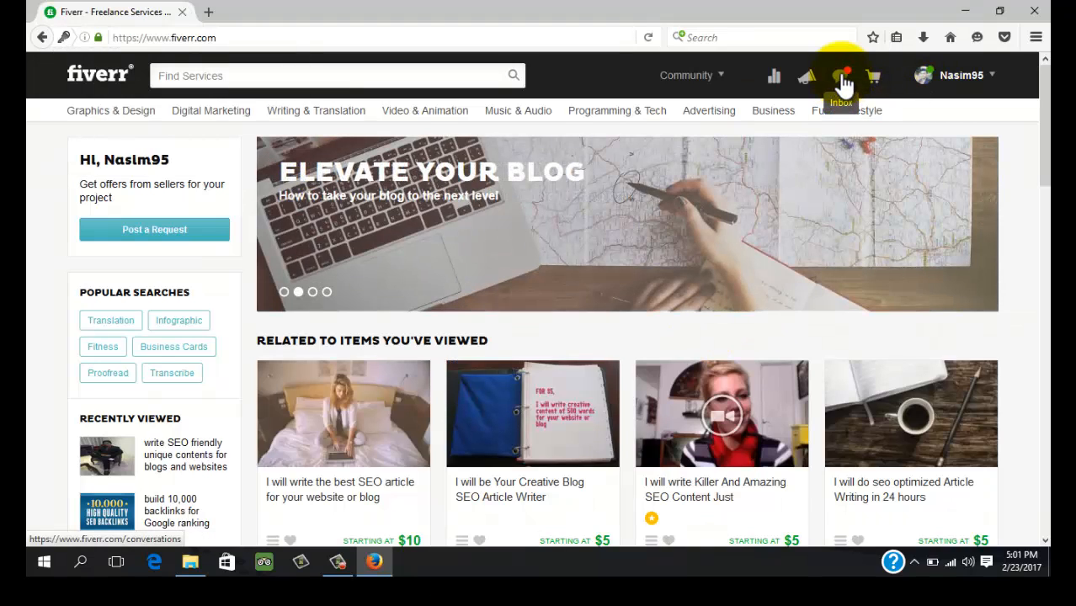
# Glance at the Fiverr inbox's recent messages, then open a second browser tab
pyautogui.click(842, 85)
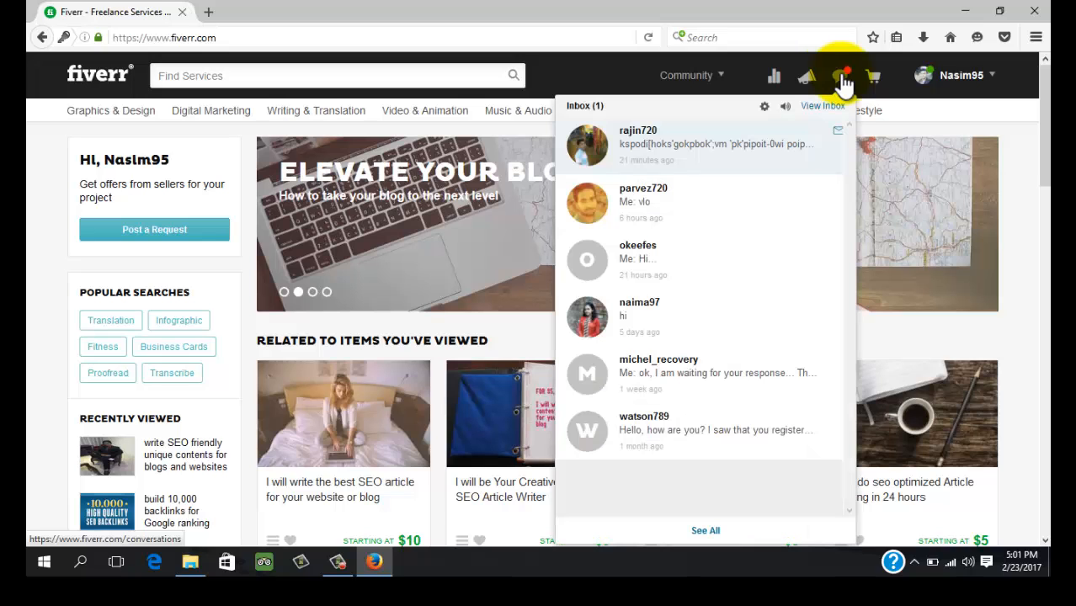
pyautogui.click(843, 85)
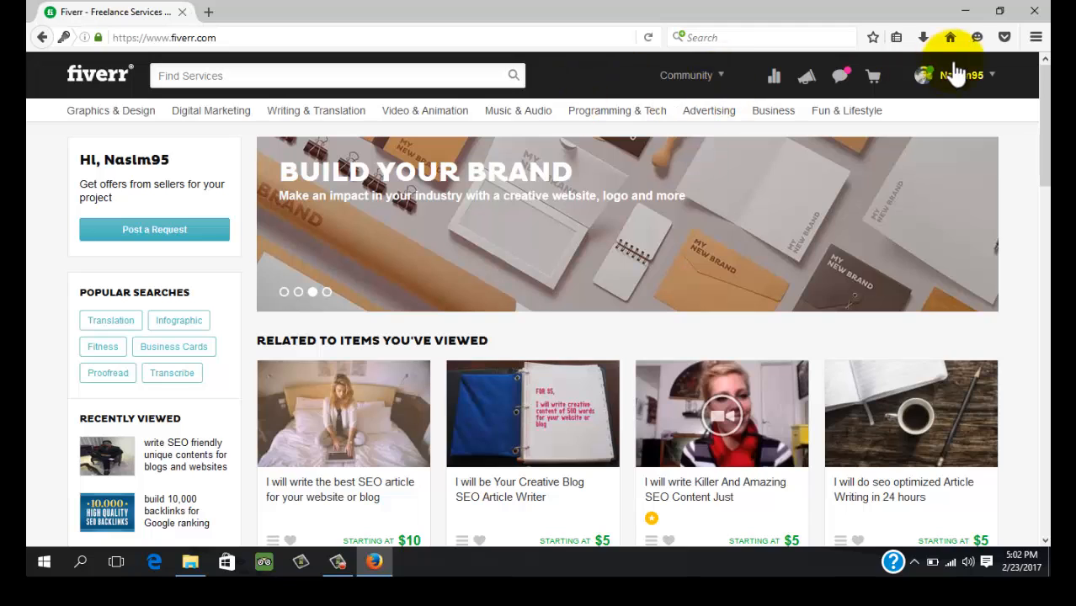
pyautogui.click(209, 13)
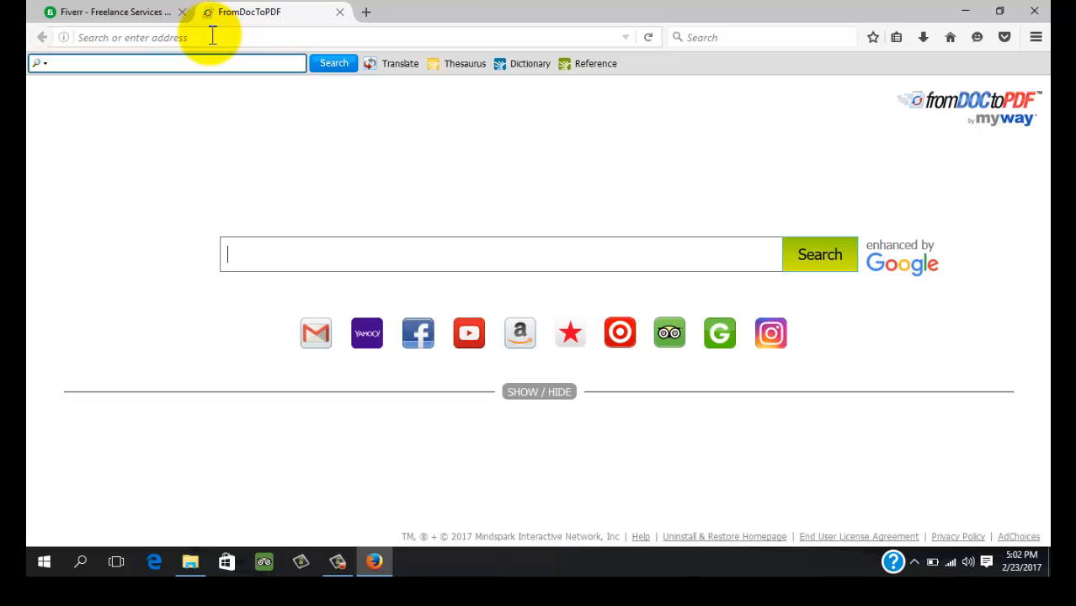
pyautogui.click(212, 35)
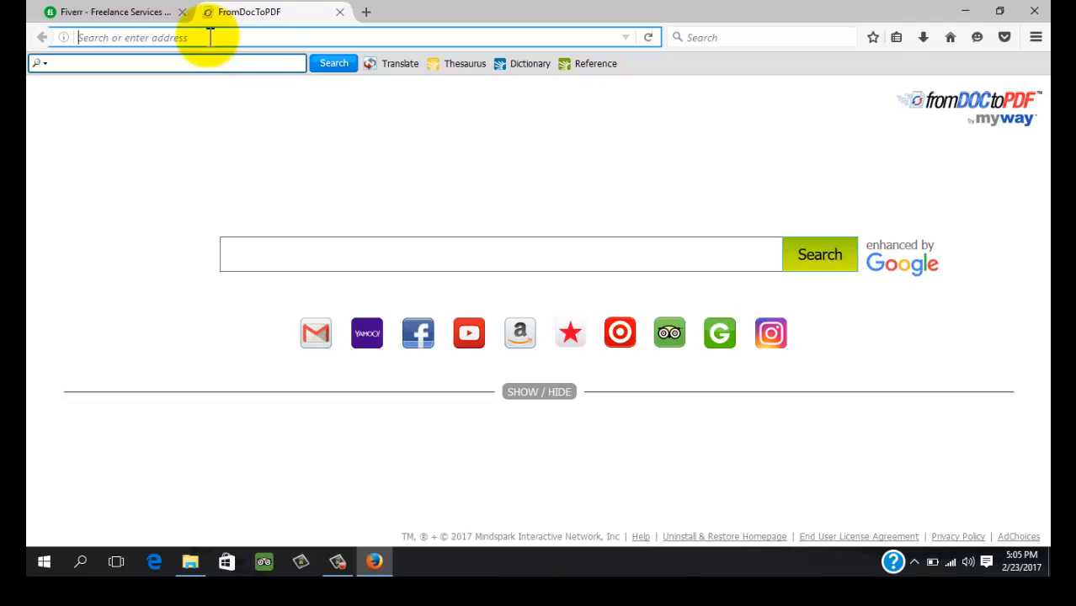
# Go to narsports24.blogspot.com in the new tab
pyautogui.write('nar')
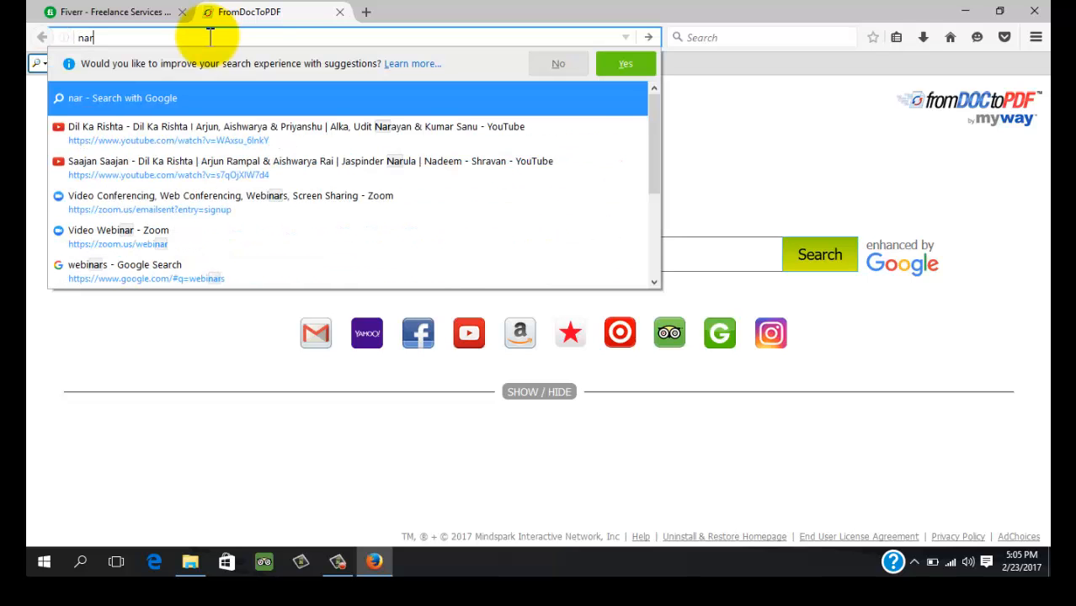
pyautogui.press('BackSpace')
pyautogui.press('BackSpace')
pyautogui.press('BackSpace')
pyautogui.write('spo')
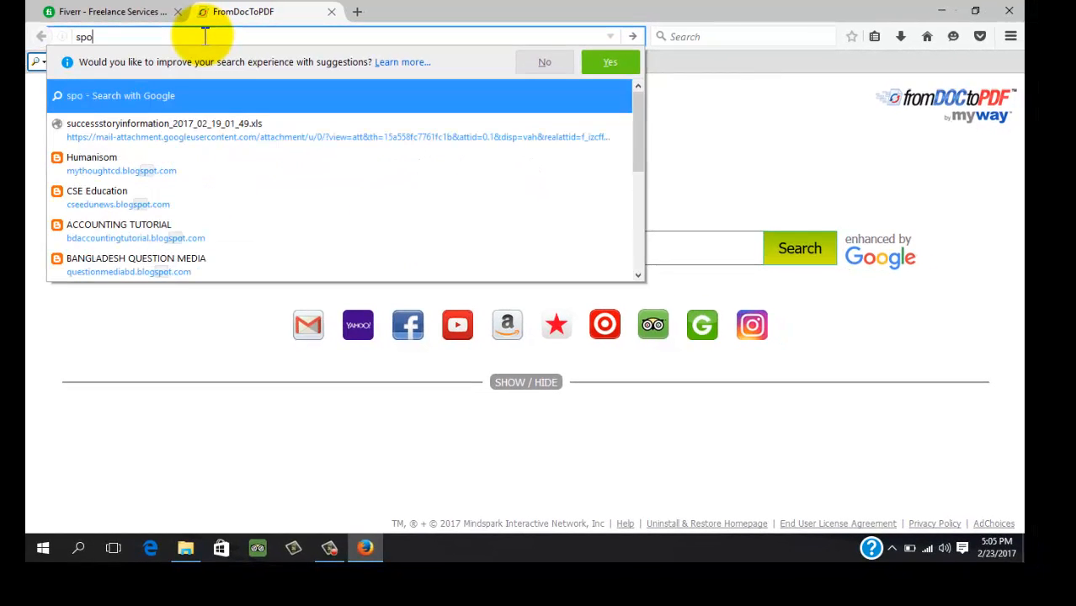
pyautogui.write('rts')
pyautogui.press('BackSpace')
pyautogui.press('BackSpace')
pyautogui.press('BackSpace')
pyautogui.press('BackSpace')
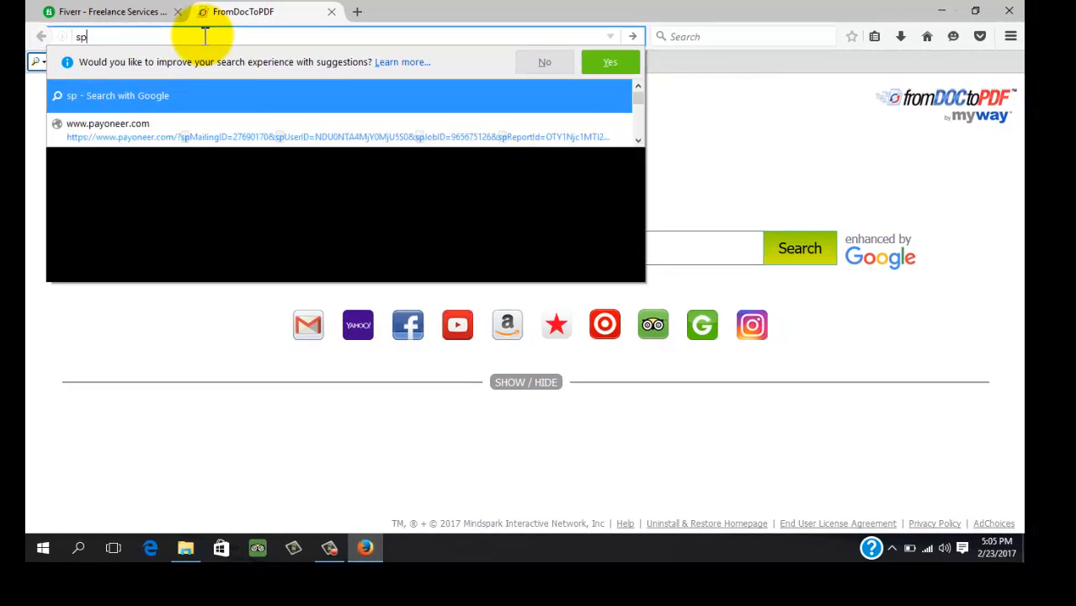
pyautogui.press('BackSpace')
pyautogui.press('BackSpace')
pyautogui.write('na')
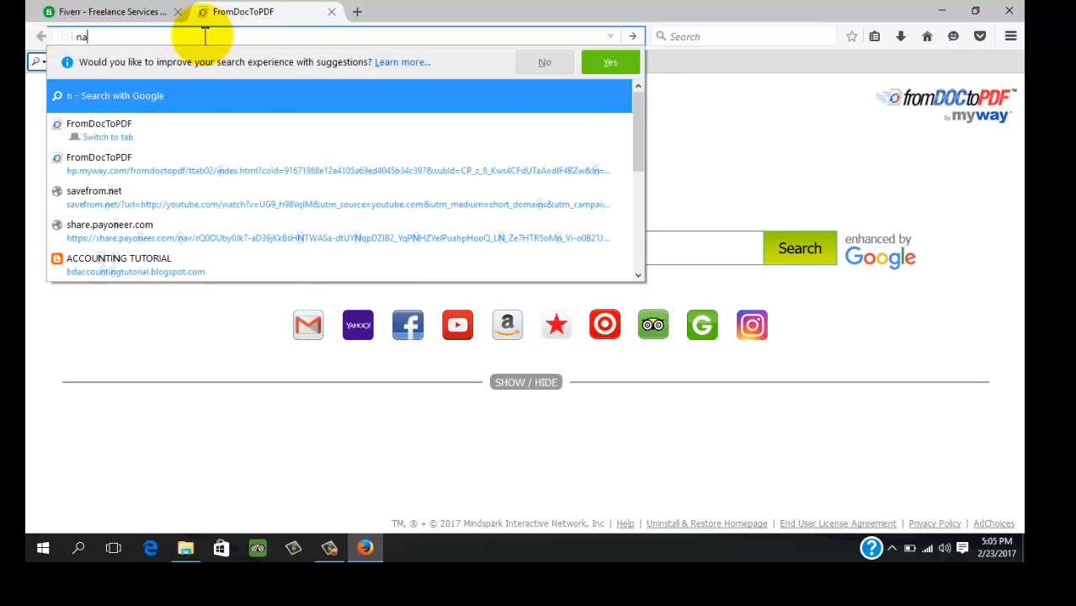
pyautogui.write('rsport')
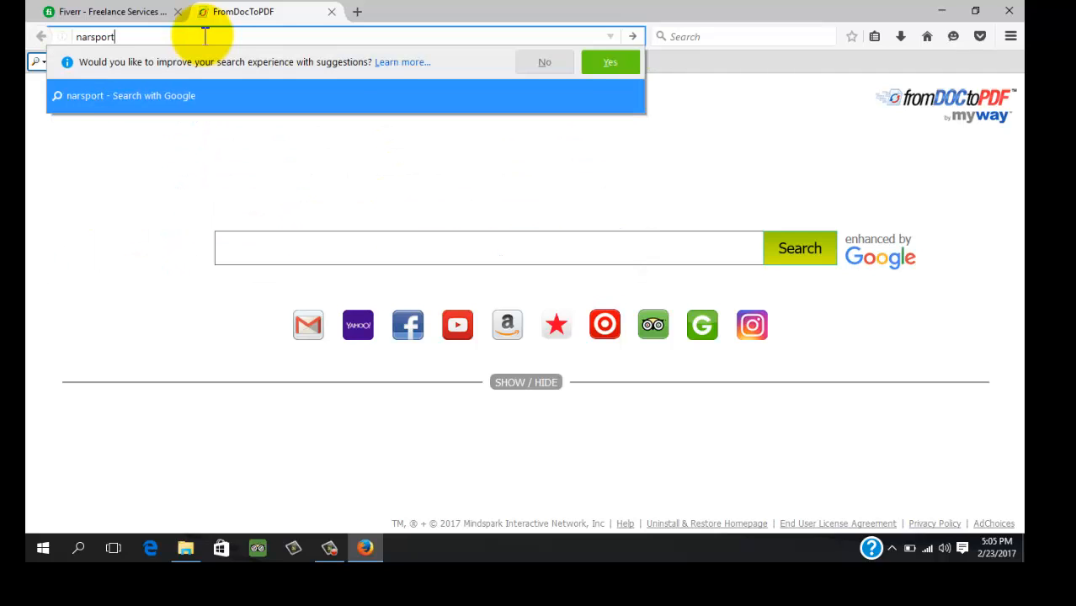
pyautogui.write('s24.')
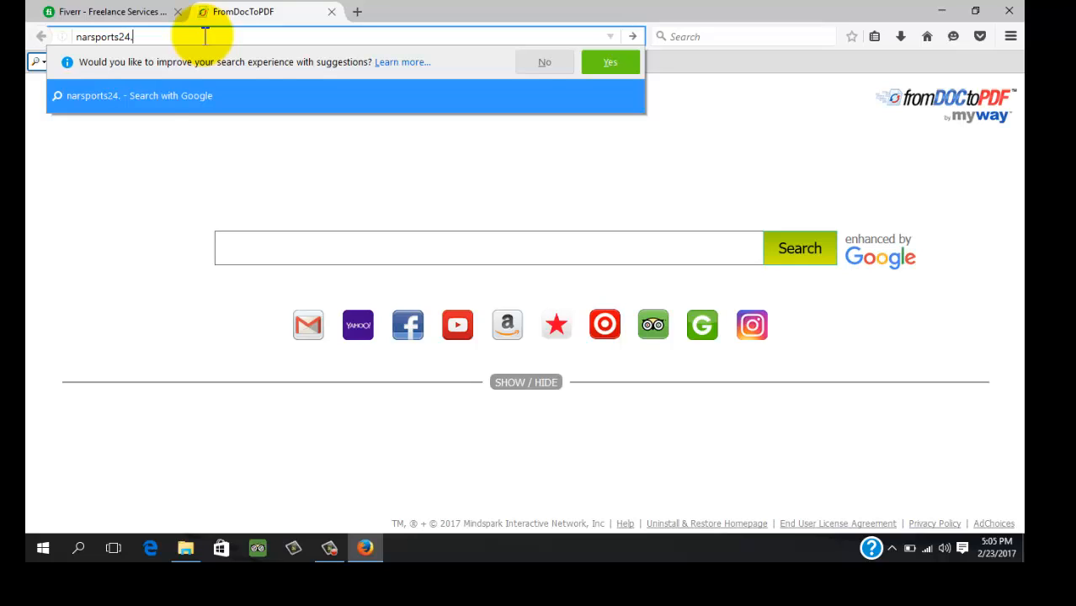
pyautogui.write('blogsp')
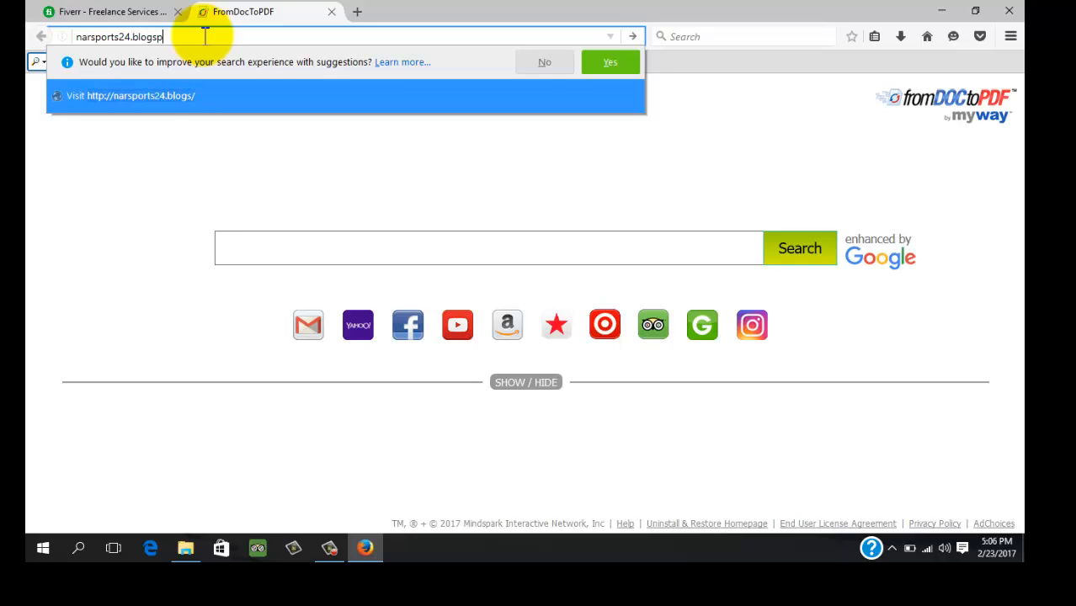
pyautogui.write('ot.com')
pyautogui.press('Return')
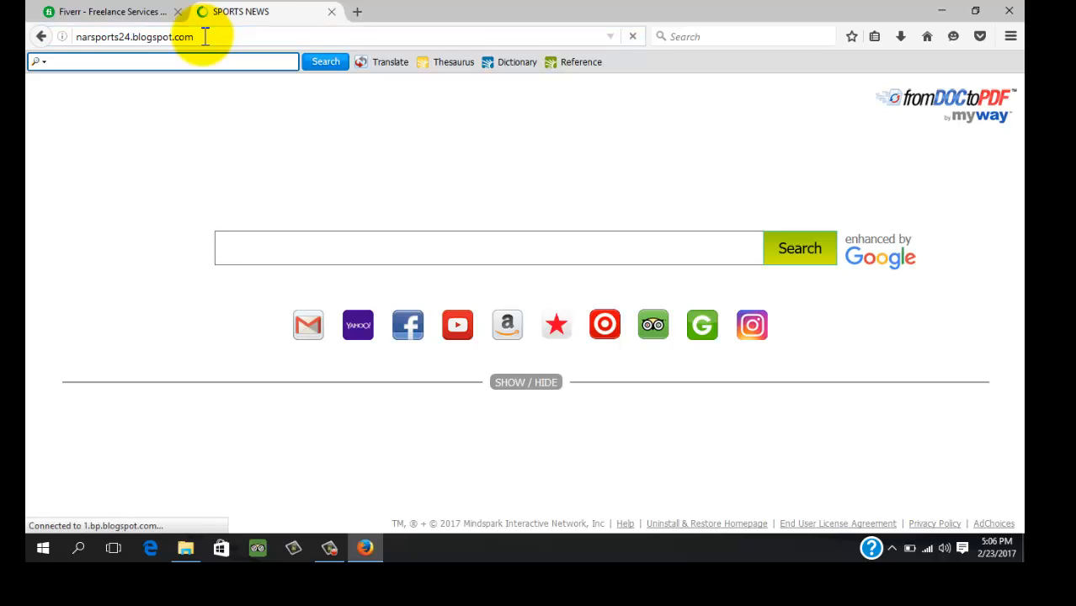
# Scroll through the SPORTS NEWS front page, then select the blog's address in the address bar
pyautogui.scroll(-5, 466, 209)
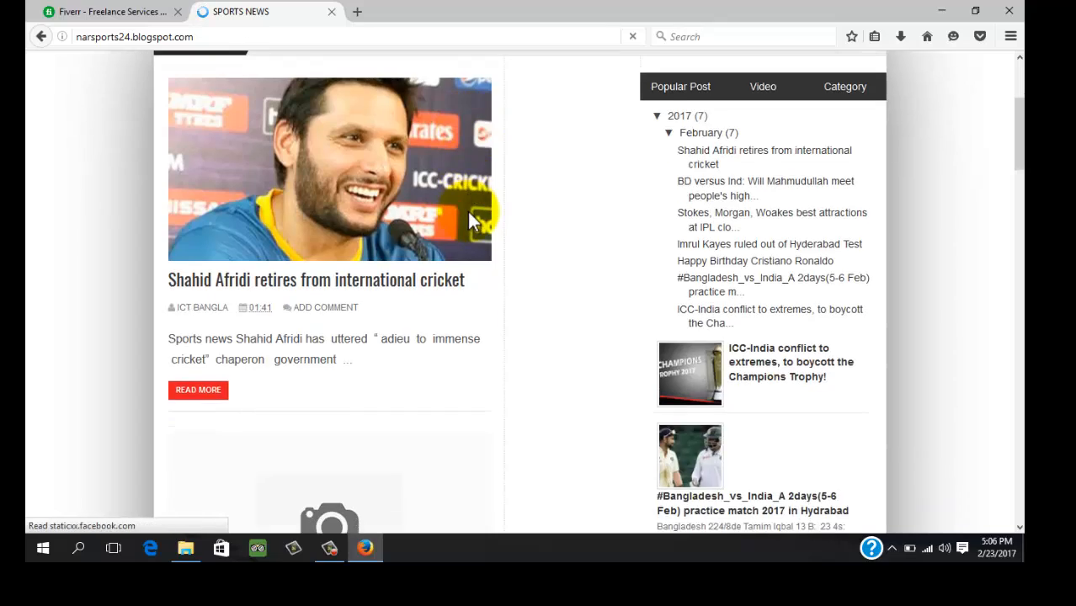
pyautogui.scroll(-10, 473, 215)
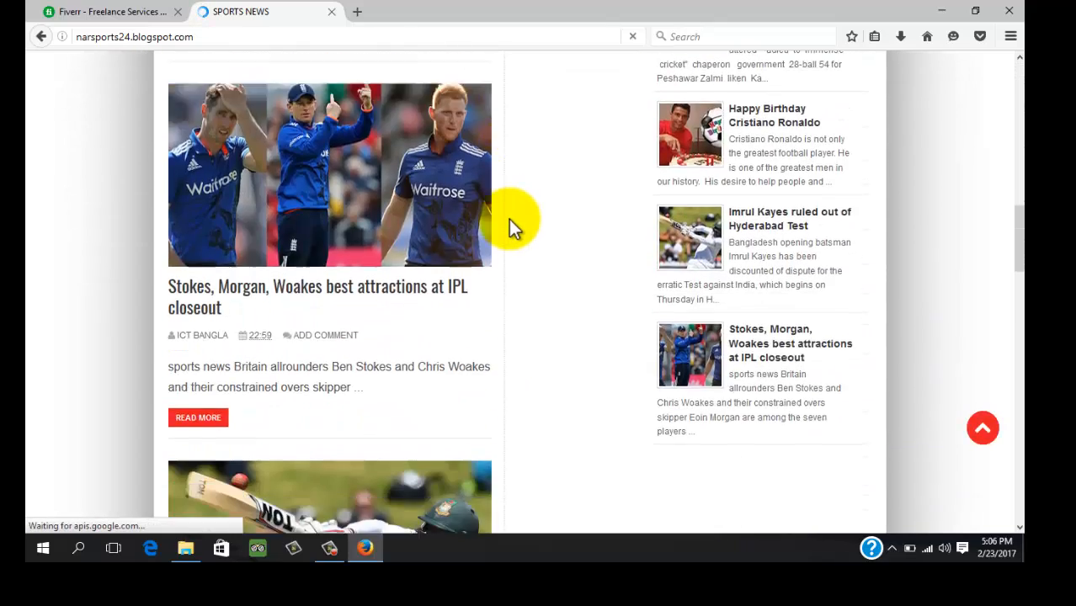
pyautogui.scroll(-15, 510, 221)
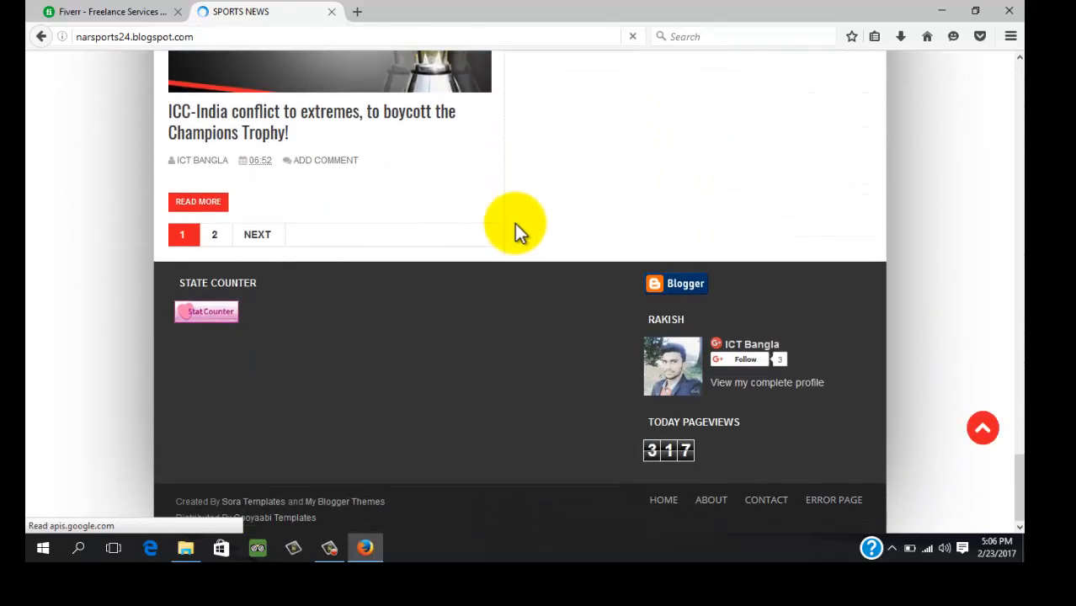
pyautogui.scroll(20, 514, 223)
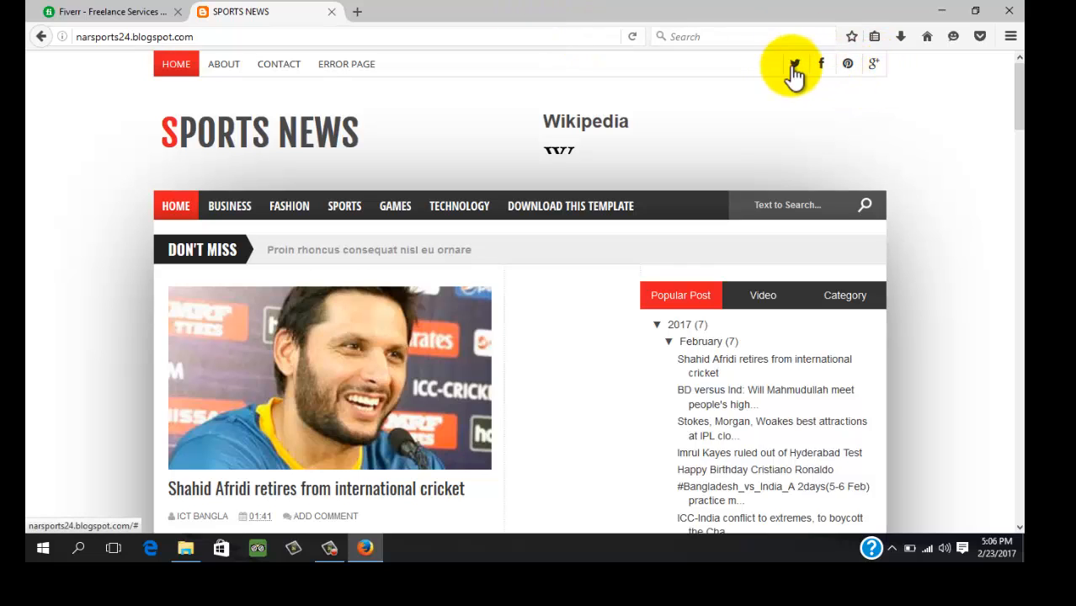
pyautogui.click(233, 38)
pyautogui.click(233, 38)
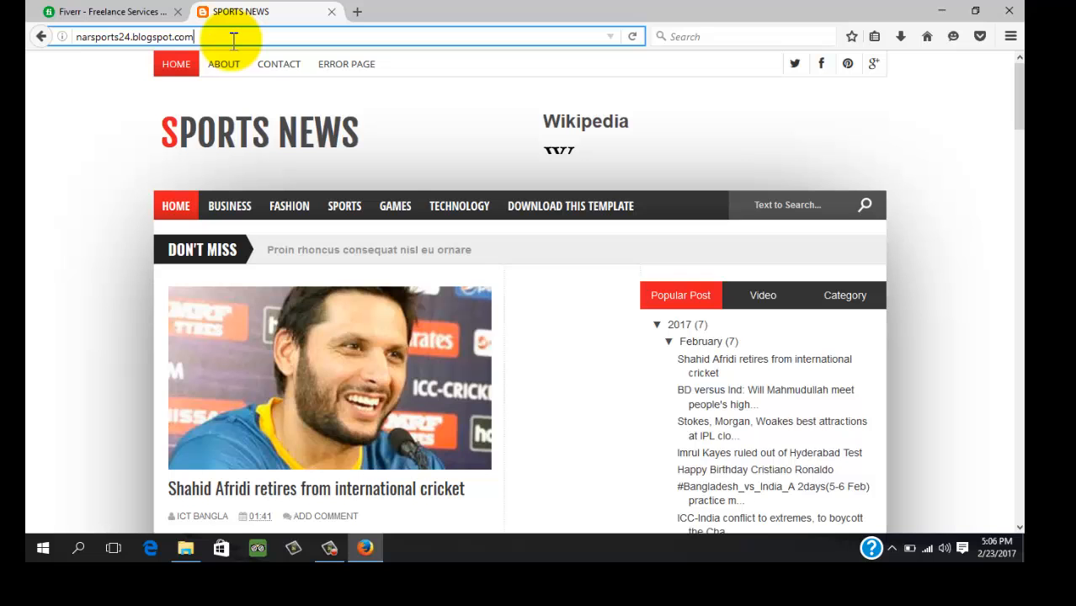
# Replace the address with 'blogger', load blogger.com and choose SIGN IN
pyautogui.moveTo(233, 38); pyautogui.dragTo(61, 45)
pyautogui.write('blogger')
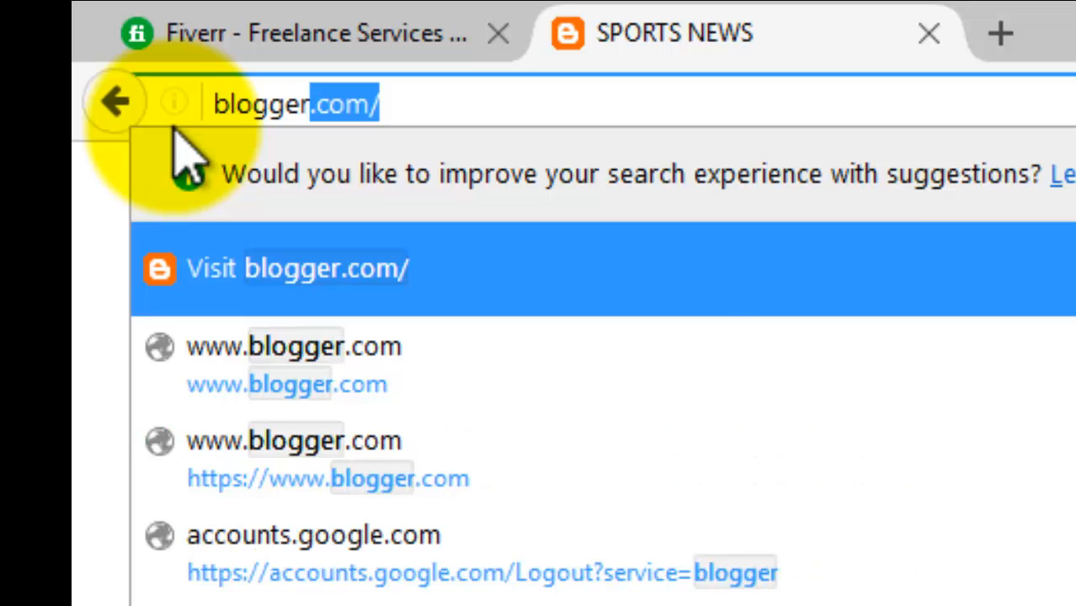
pyautogui.press('Return')
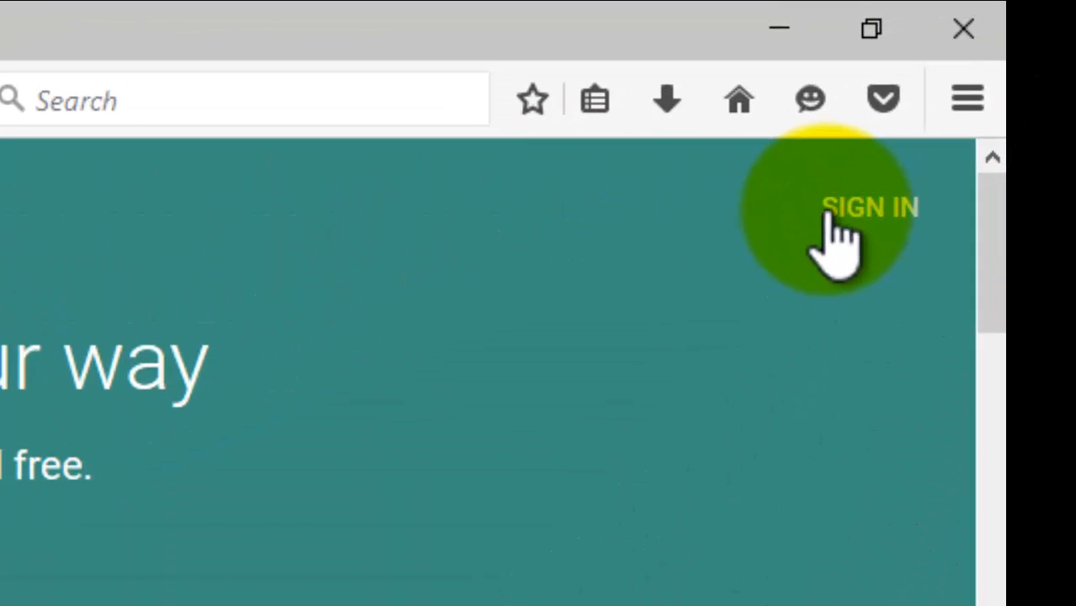
pyautogui.click(829, 215)
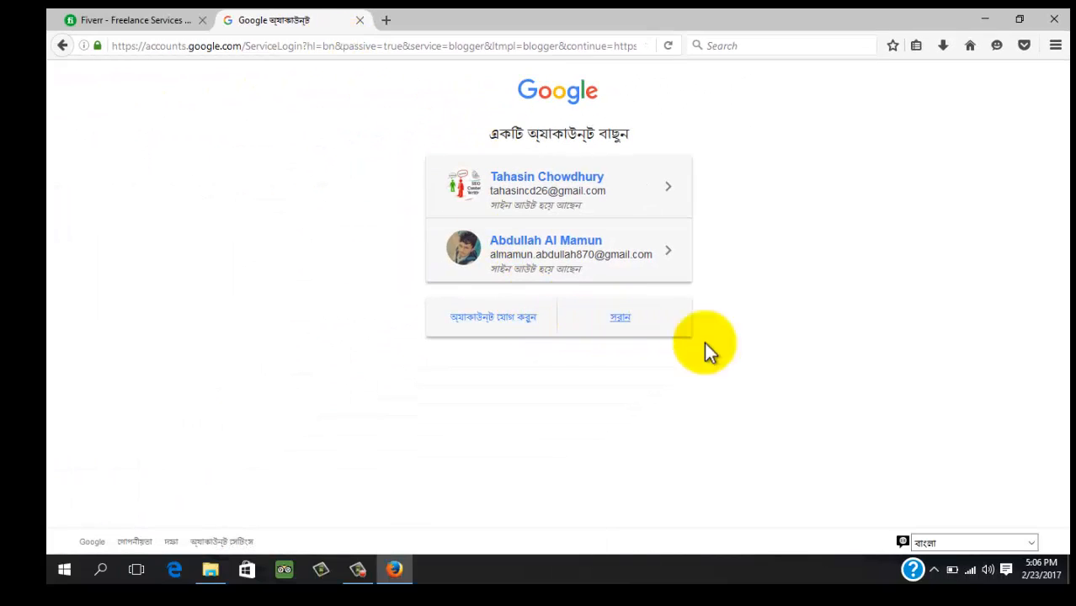
# Switch the Google sign-in page to English (United Kingdom) and choose to use another account
pyautogui.click(970, 541)
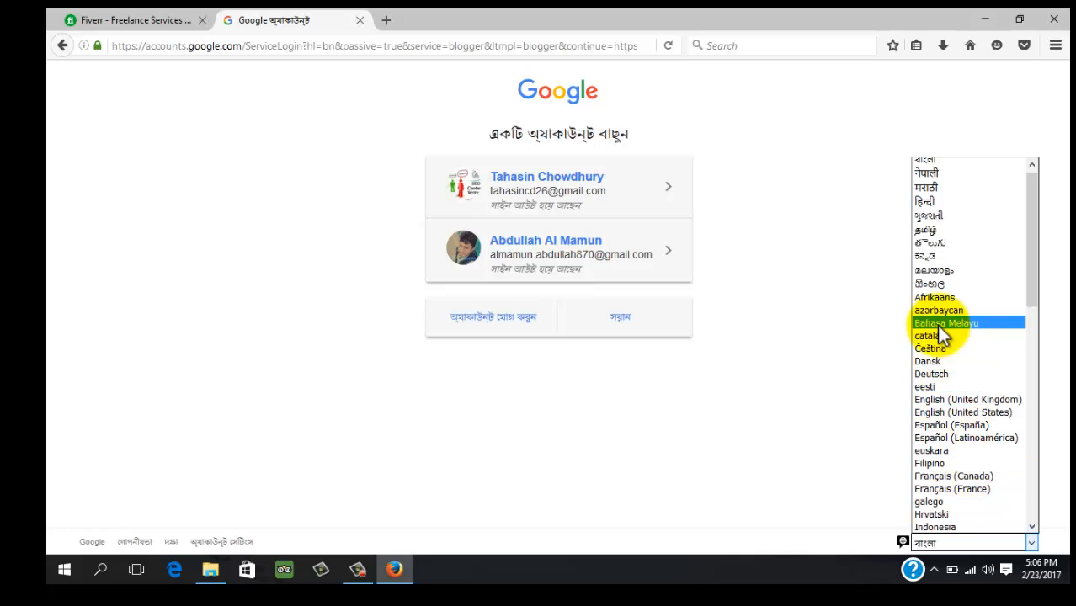
pyautogui.click(953, 400)
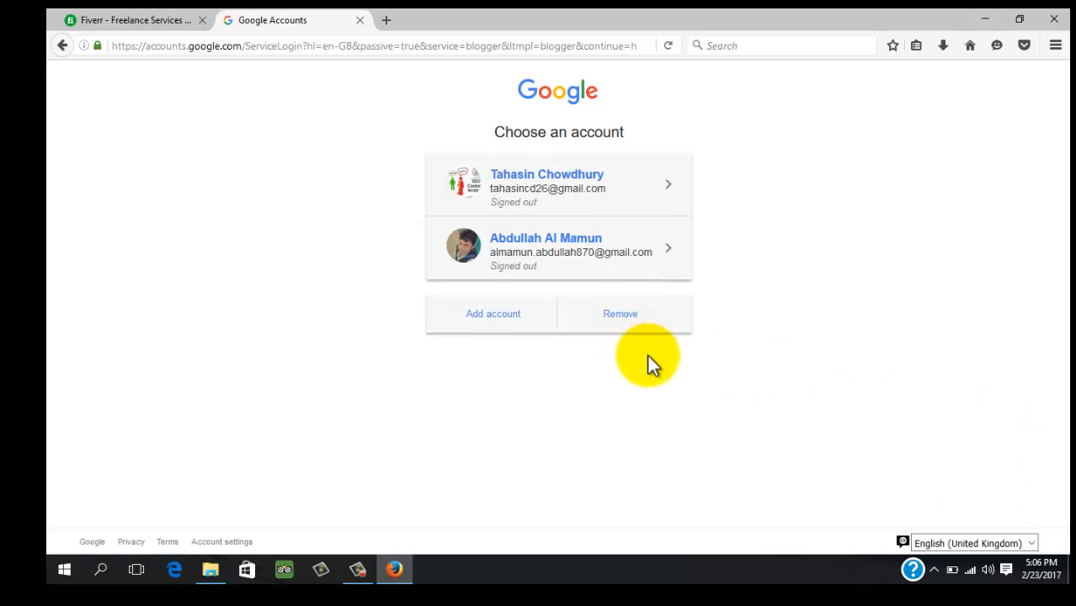
pyautogui.click(495, 320)
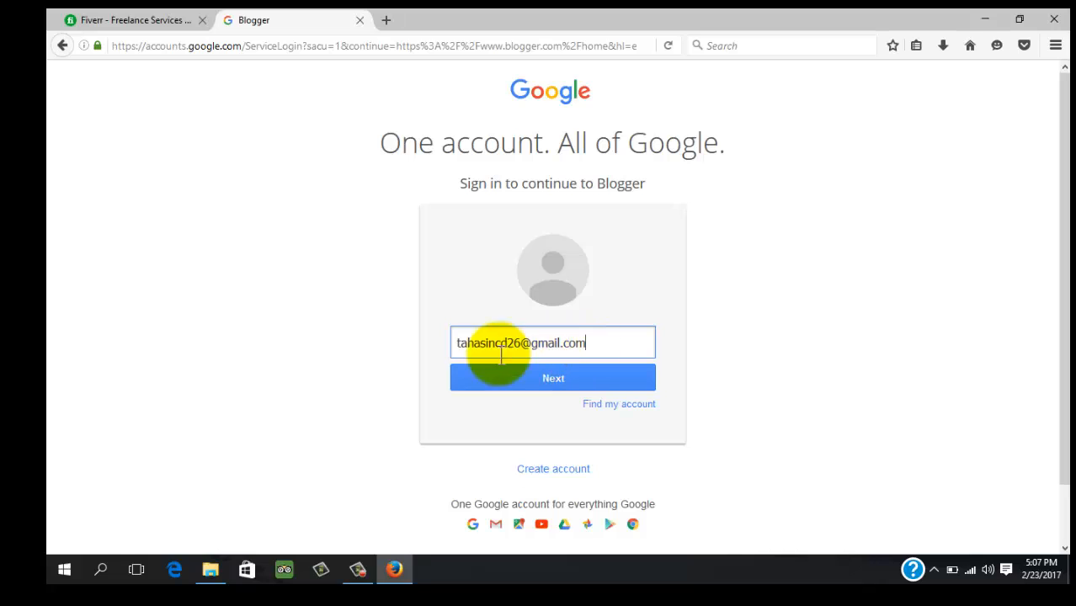
# Enter the other account's email and password to sign in to Blogger
pyautogui.tripleClick(492, 345)
pyautogui.press('BackSpace')
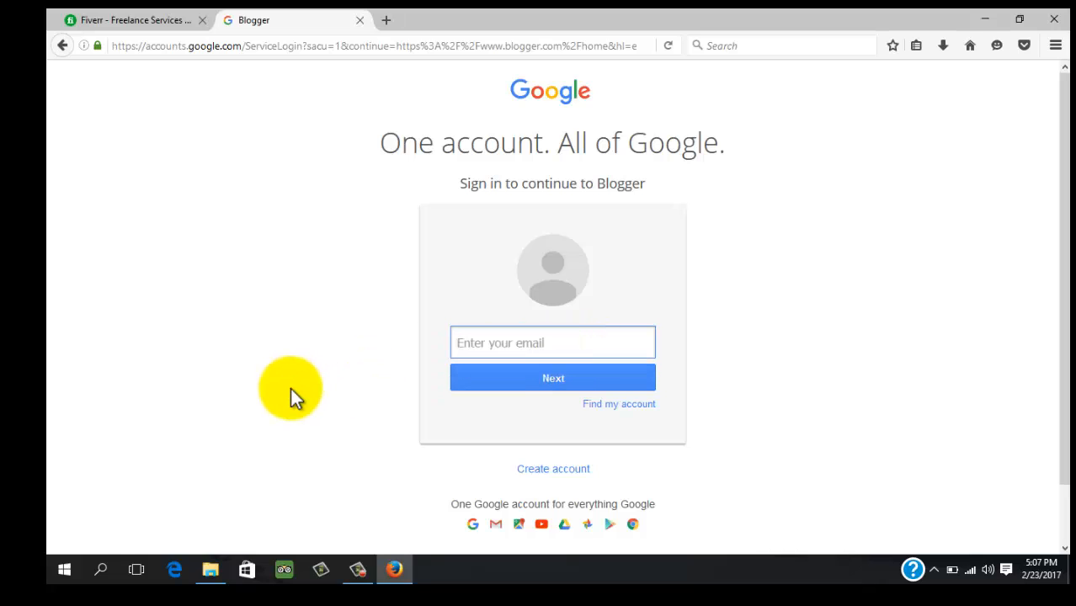
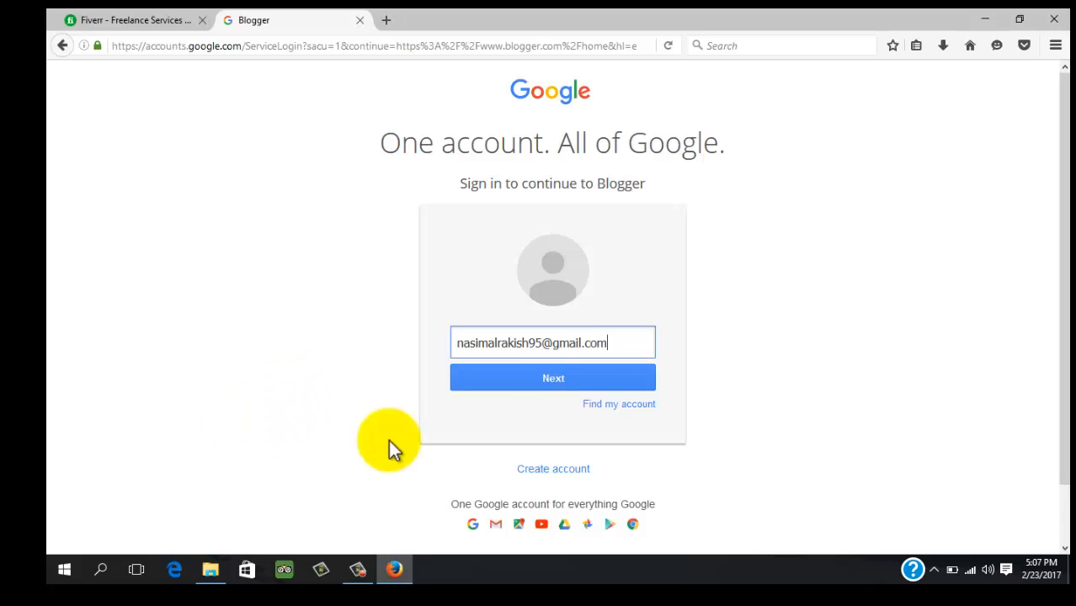
pyautogui.click(539, 374)
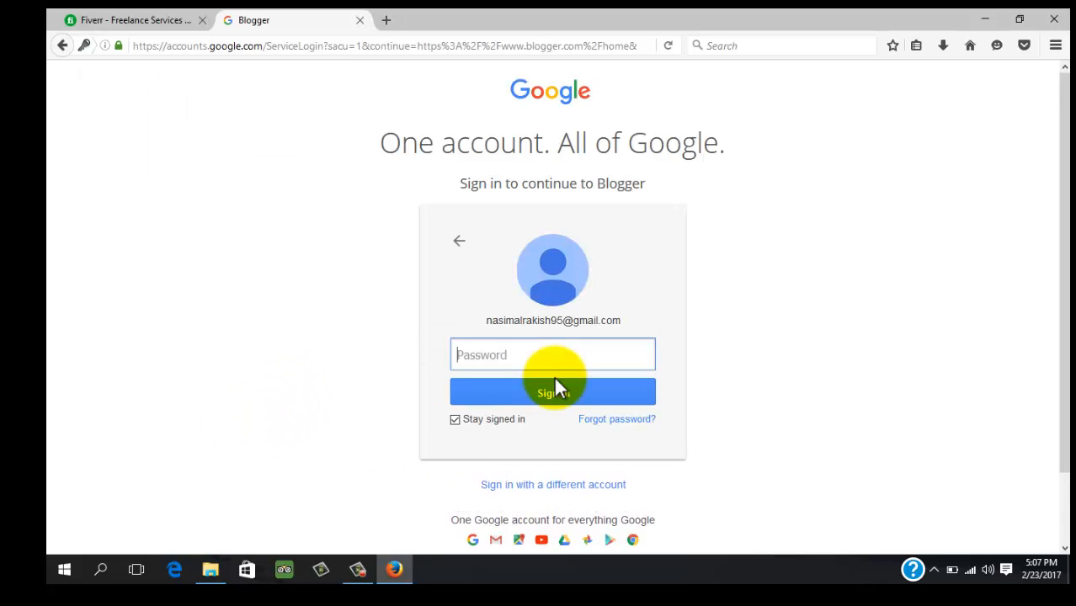
pyautogui.write('******')
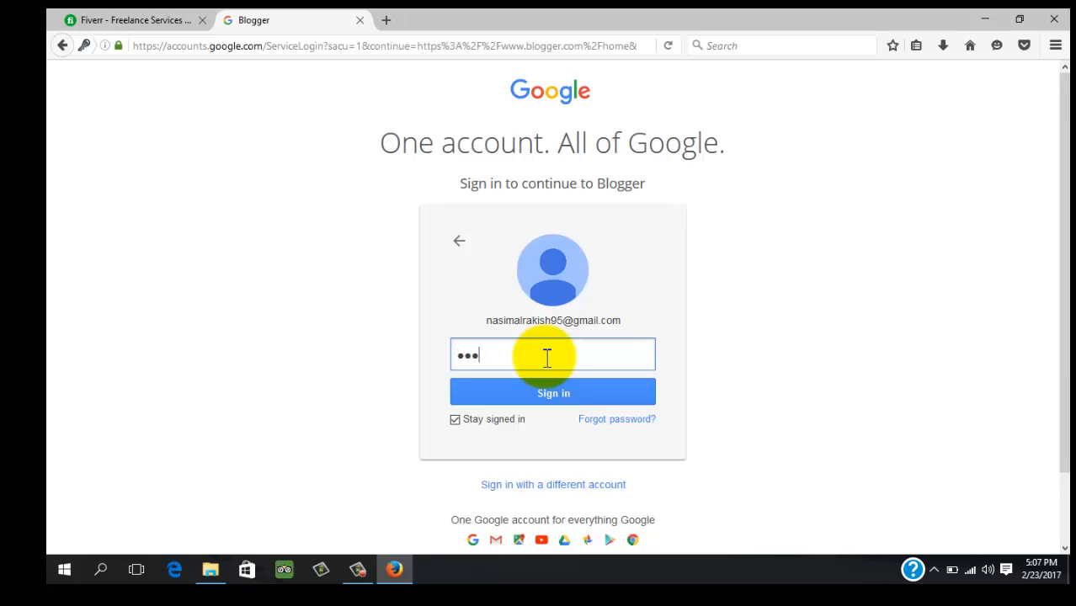
pyautogui.write('**')
pyautogui.click(574, 383)
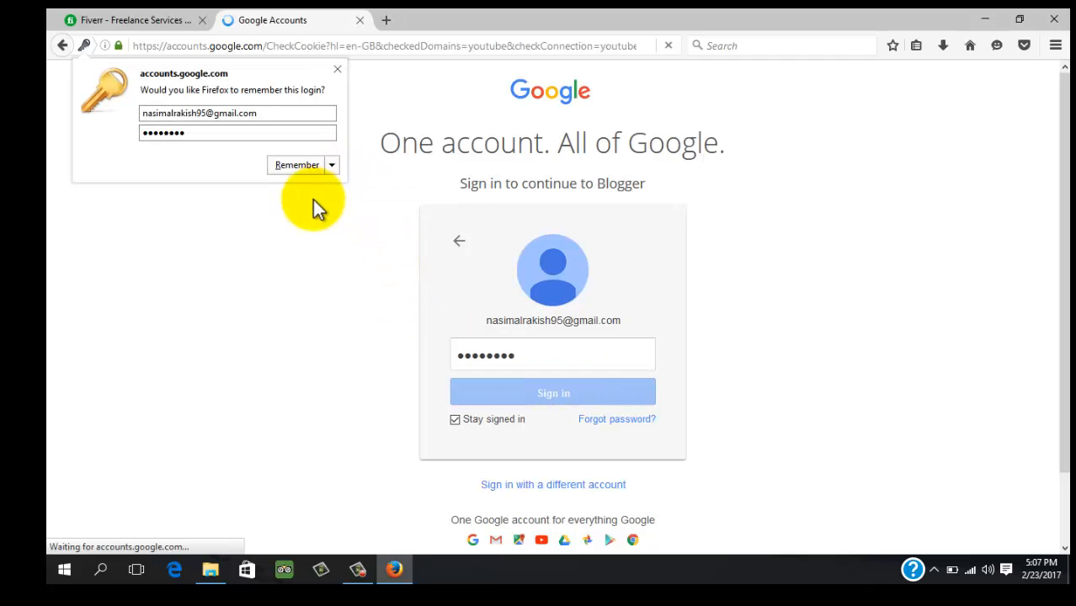
pyautogui.click(333, 168)
# Dismiss the save-login prompt and open the SPORTS NEWS Layout page, reviewing its gadget sections
pyautogui.click(325, 206)
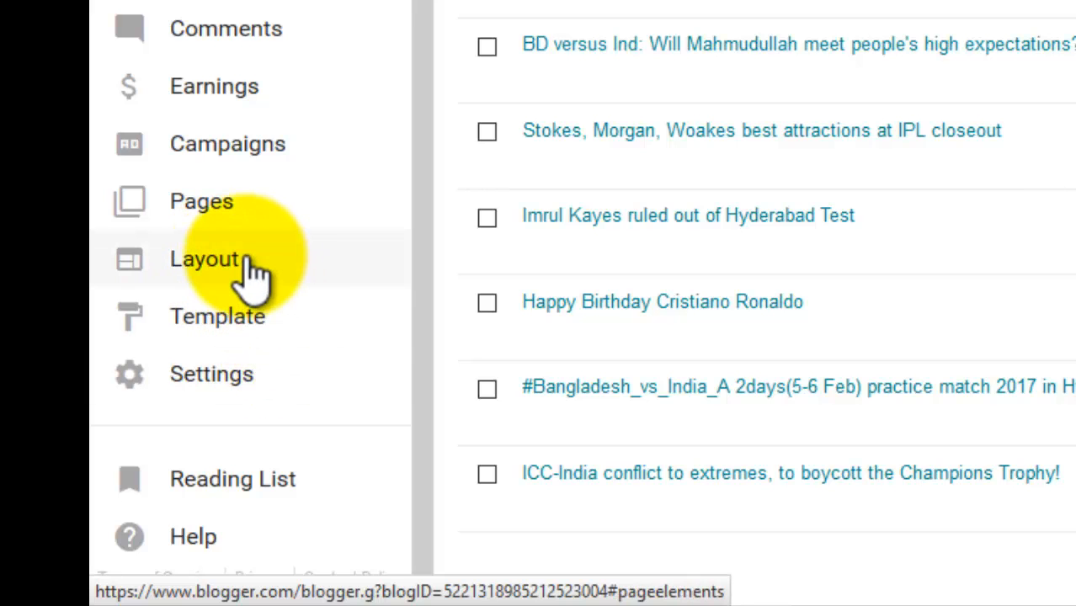
pyautogui.click(255, 271)
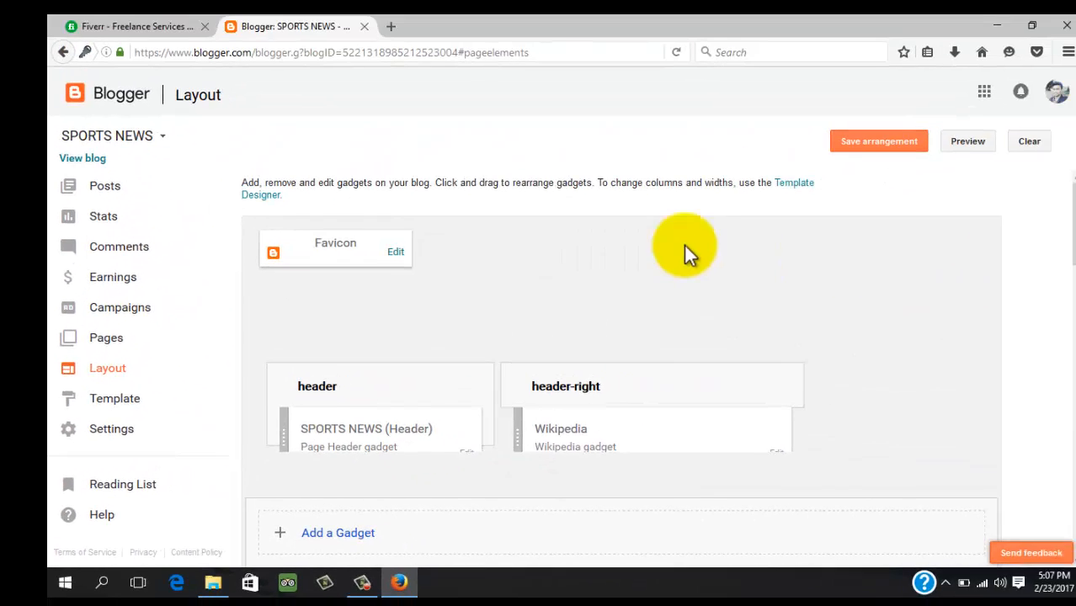
pyautogui.scroll(-2, 741, 299)
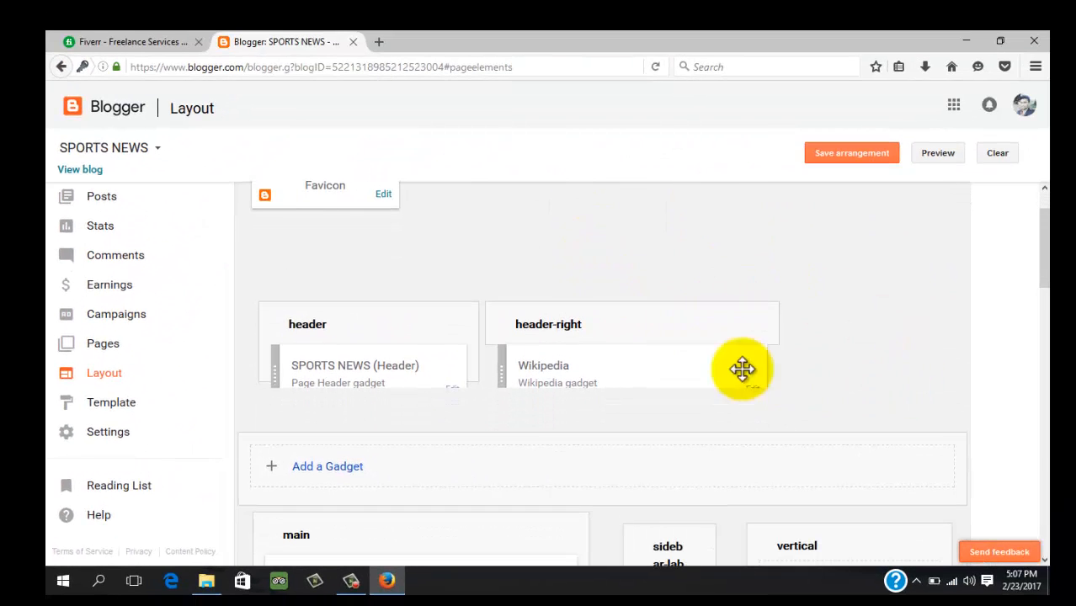
pyautogui.scroll(-3, 807, 425)
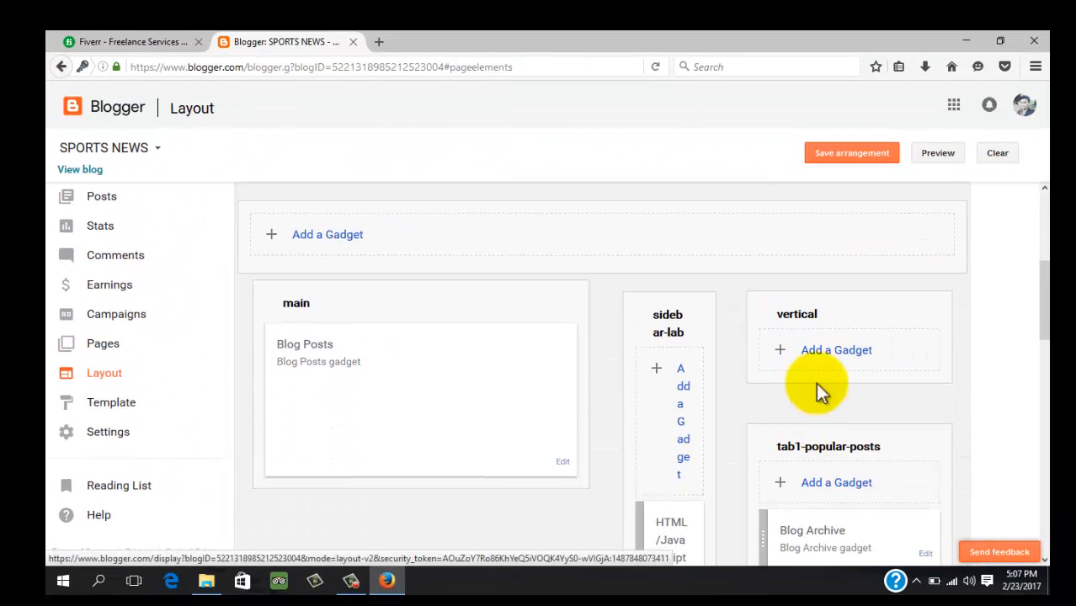
pyautogui.scroll(-5, 834, 421)
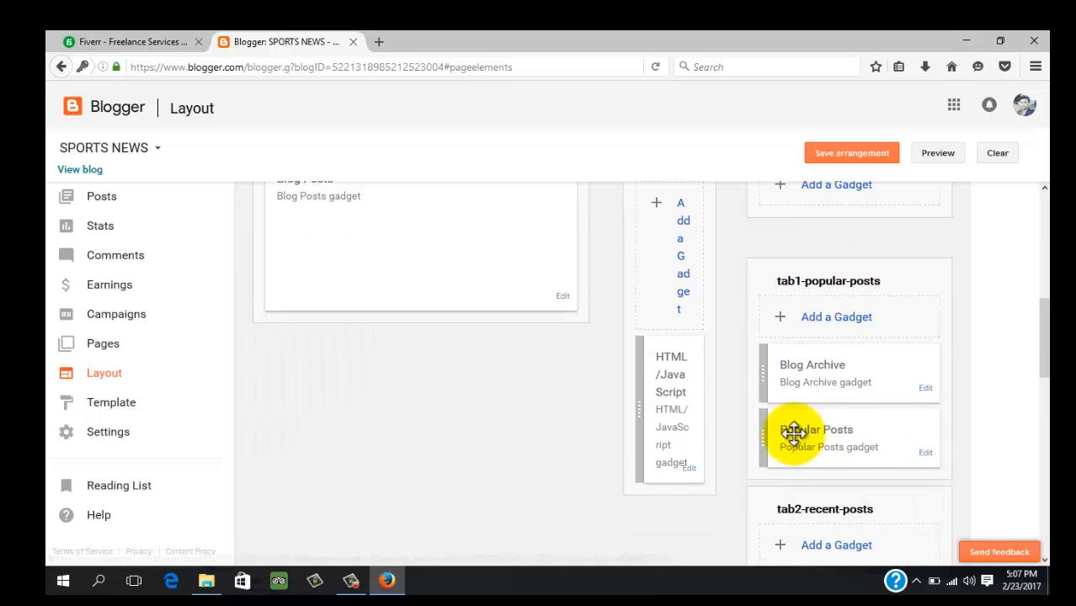
pyautogui.scroll(-3, 531, 379)
pyautogui.scroll(12, 372, 395)
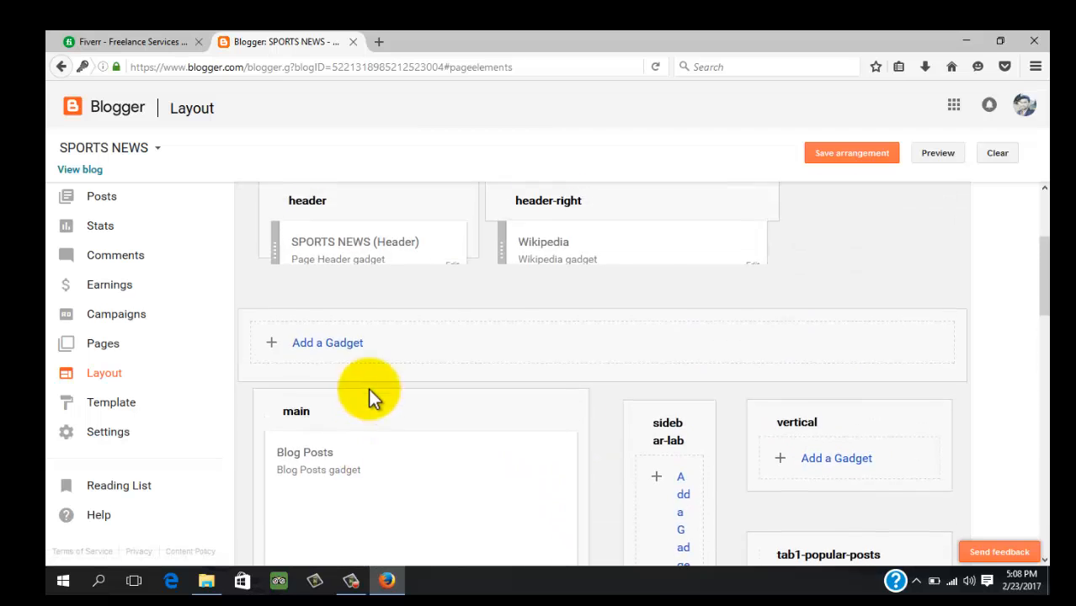
# Back in Fiverr, open the Promote Your Business page from the account menu's selling options
pyautogui.click(112, 39)
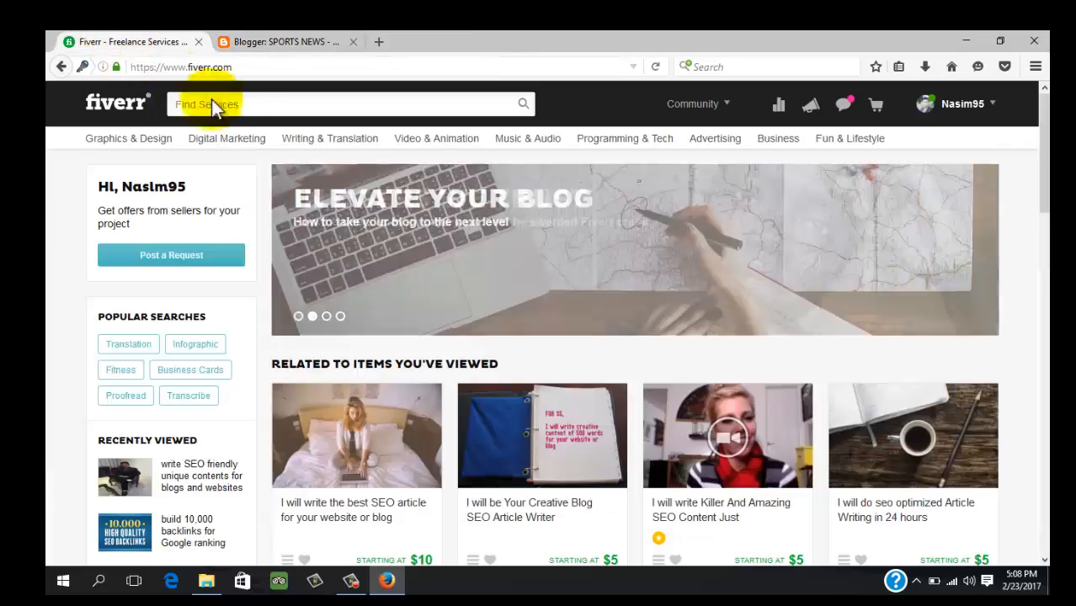
pyautogui.scroll(-4, 384, 252)
pyautogui.scroll(3, 163, 286)
pyautogui.scroll(2, 162, 287)
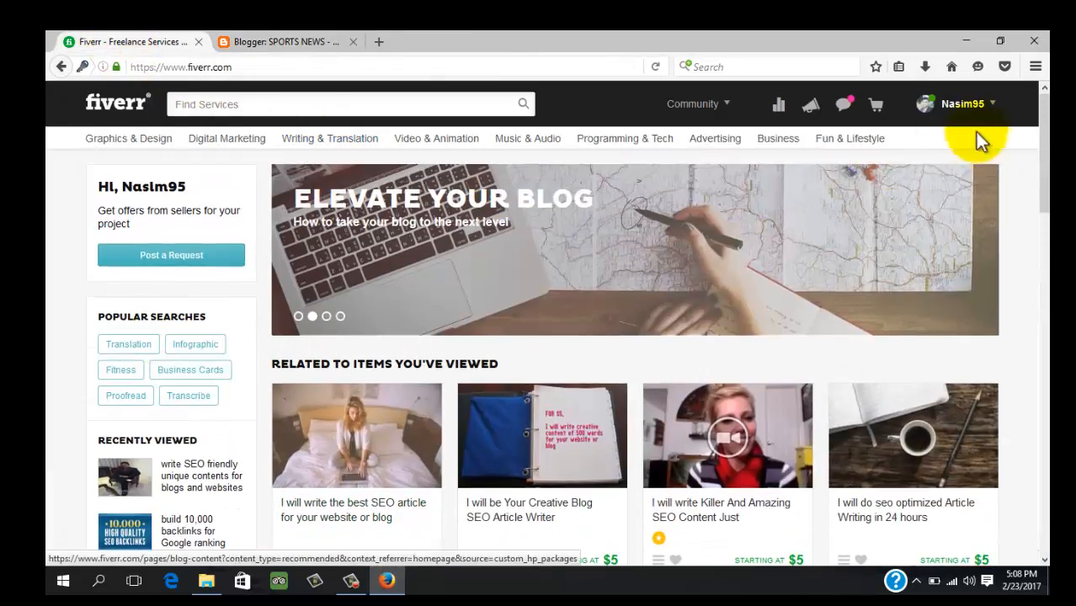
pyautogui.moveTo(972, 127)
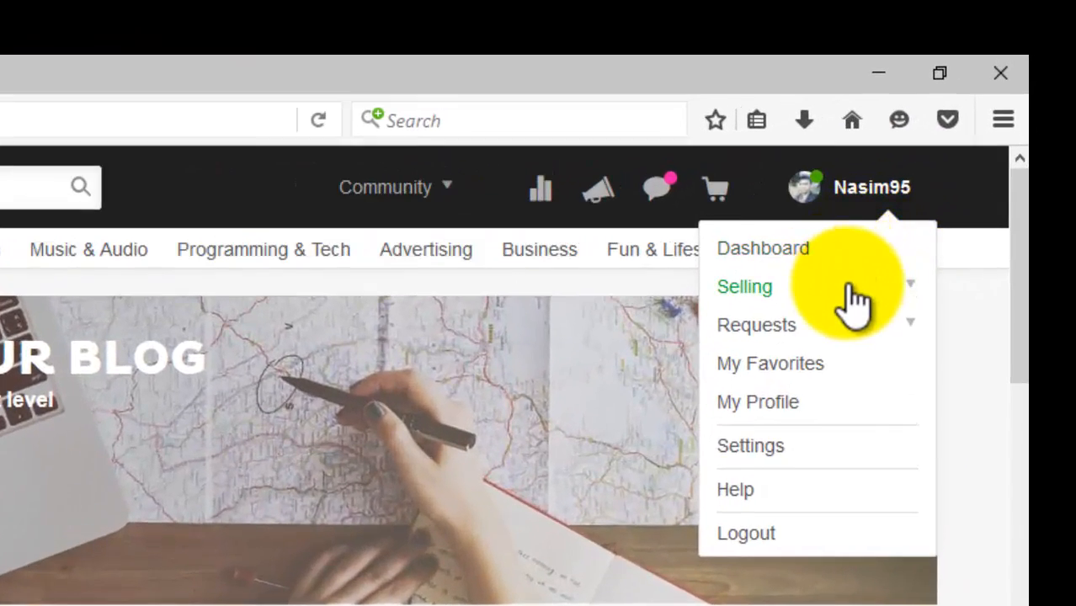
pyautogui.click(856, 278)
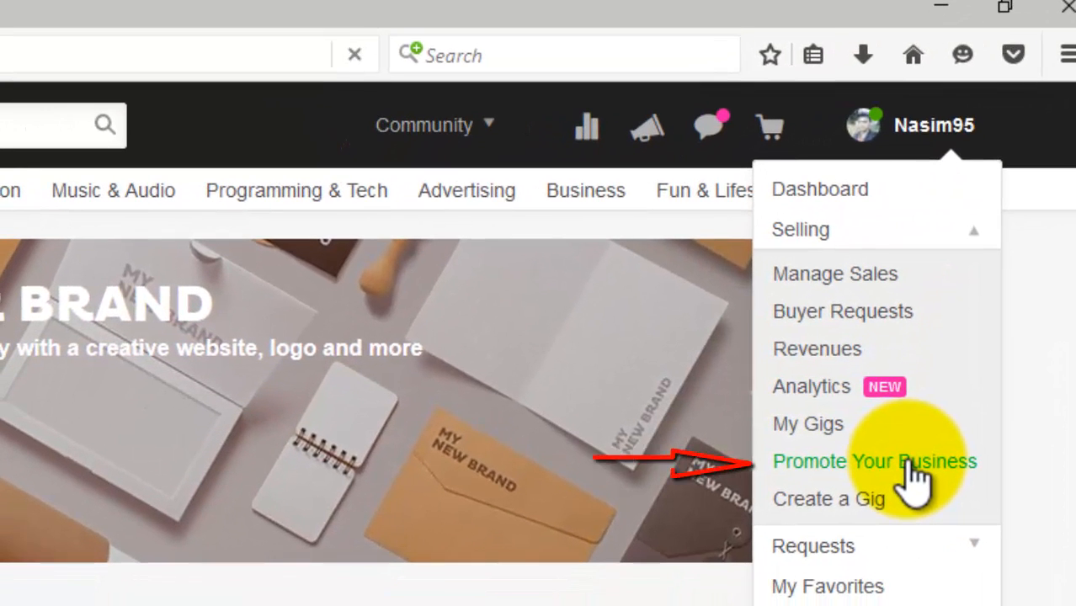
pyautogui.click(913, 480)
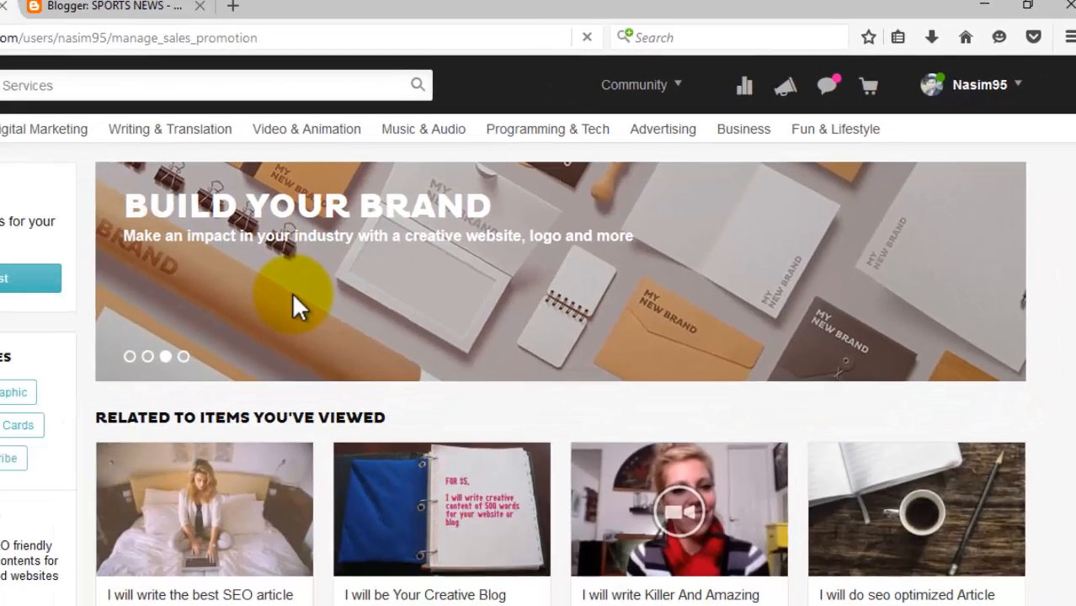
# Select the seller badge embed code and copy it to the clipboard
pyautogui.scroll(-2, 341, 257)
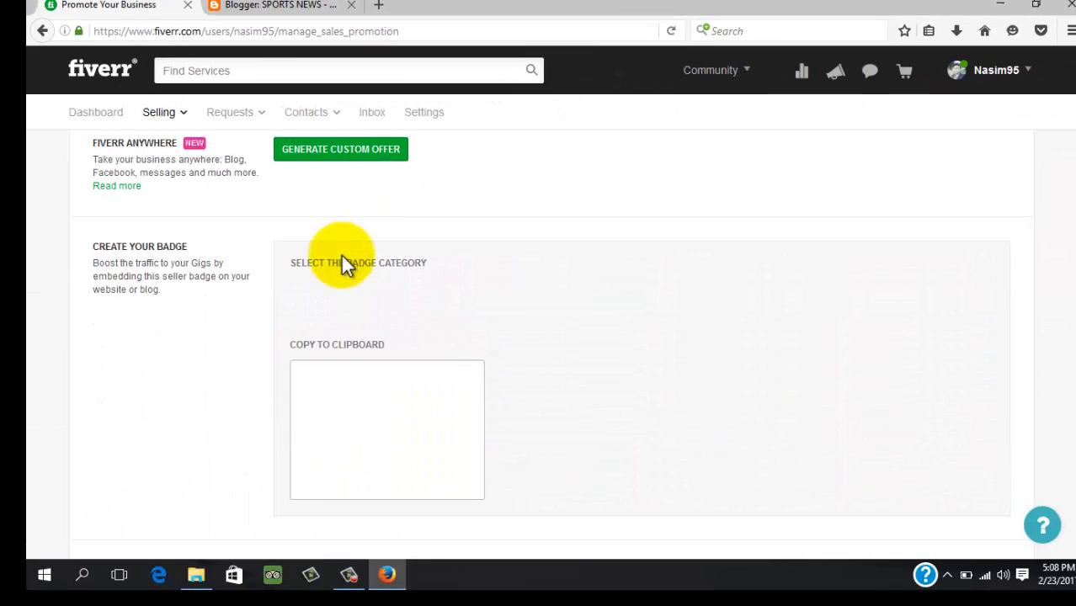
pyautogui.scroll(-3, 345, 299)
pyautogui.scroll(3, 349, 324)
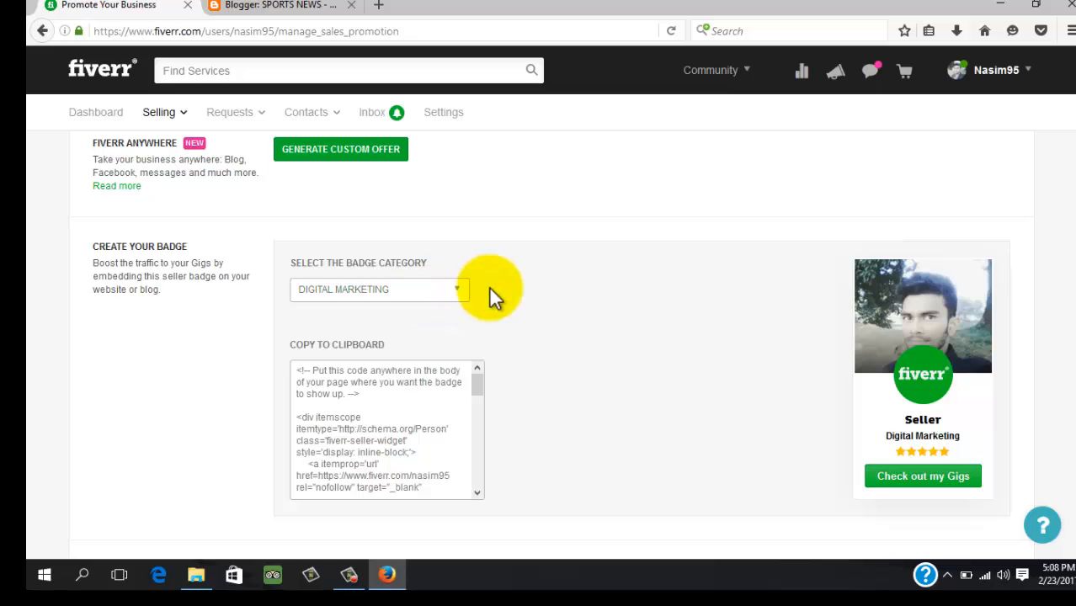
pyautogui.scroll(-3, 512, 287)
pyautogui.scroll(3, 498, 286)
pyautogui.scroll(-3, 488, 303)
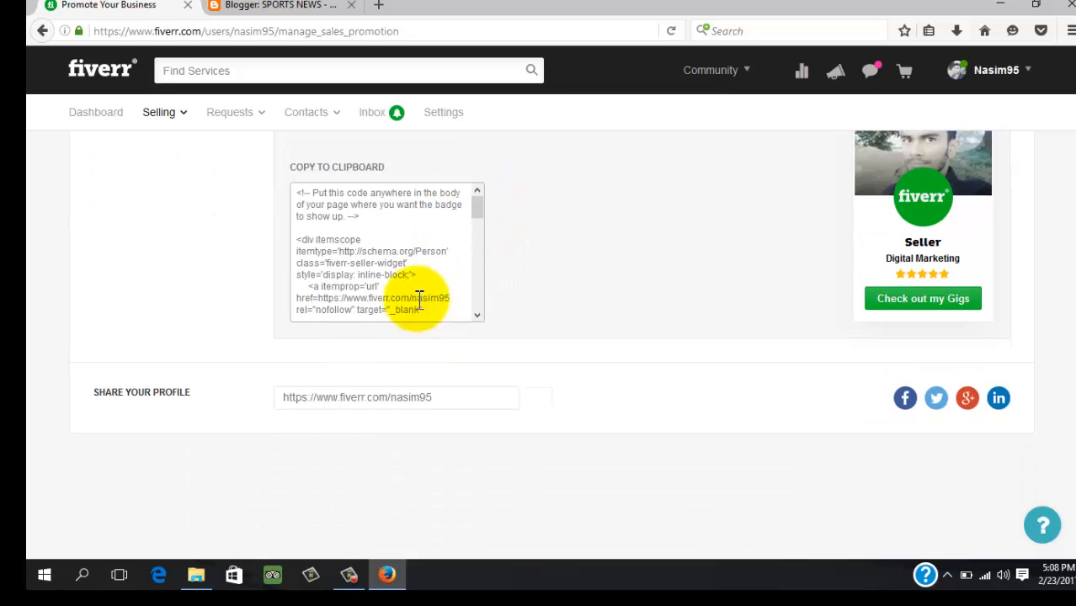
pyautogui.click(420, 284)
pyautogui.scroll(5, 395, 286)
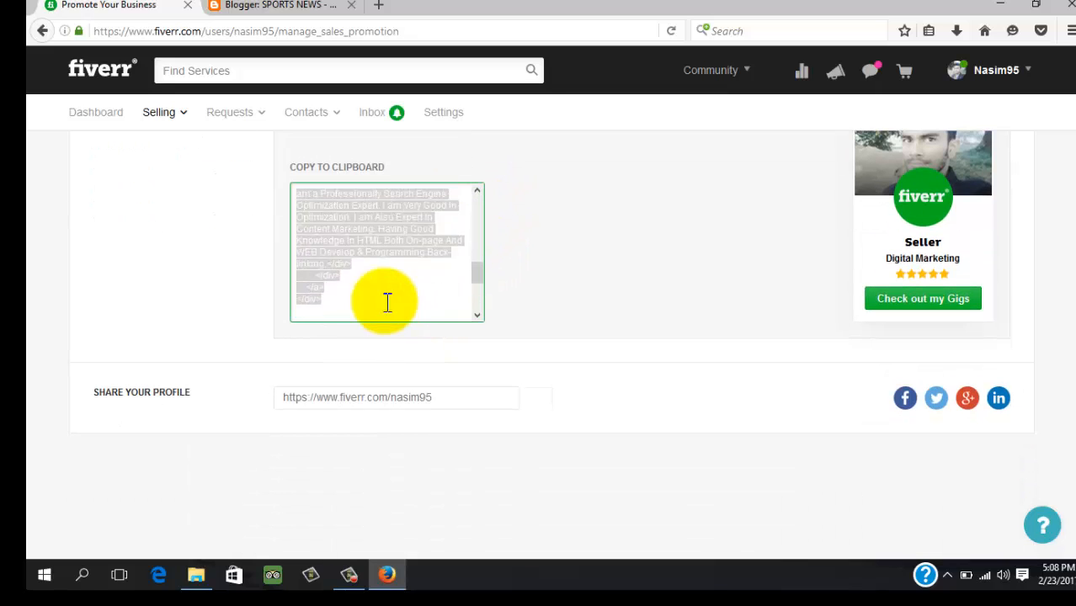
pyautogui.scroll(4, 494, 305)
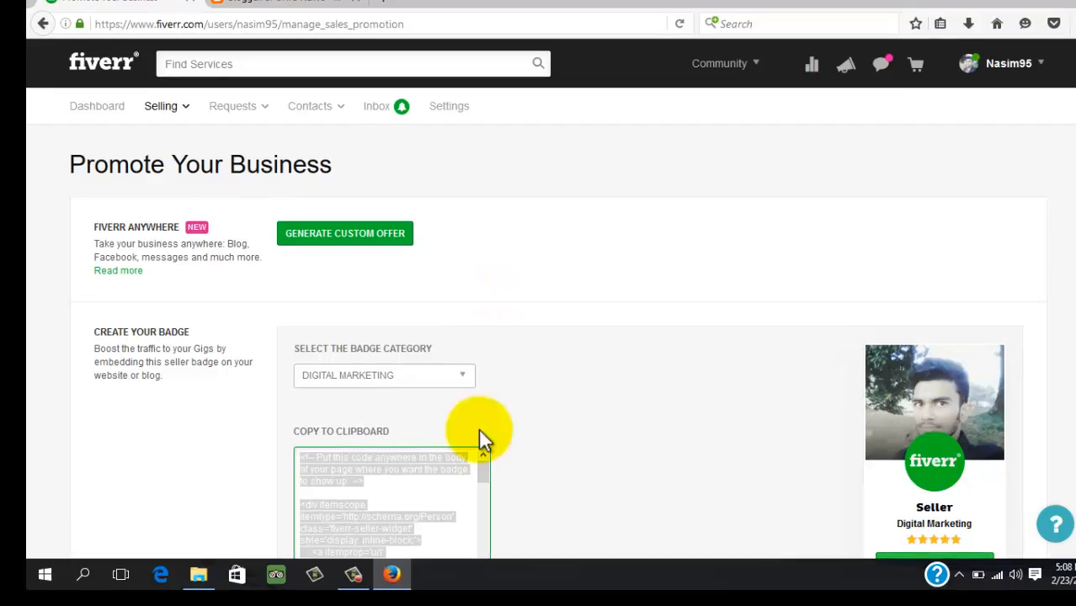
pyautogui.scroll(-3, 478, 428)
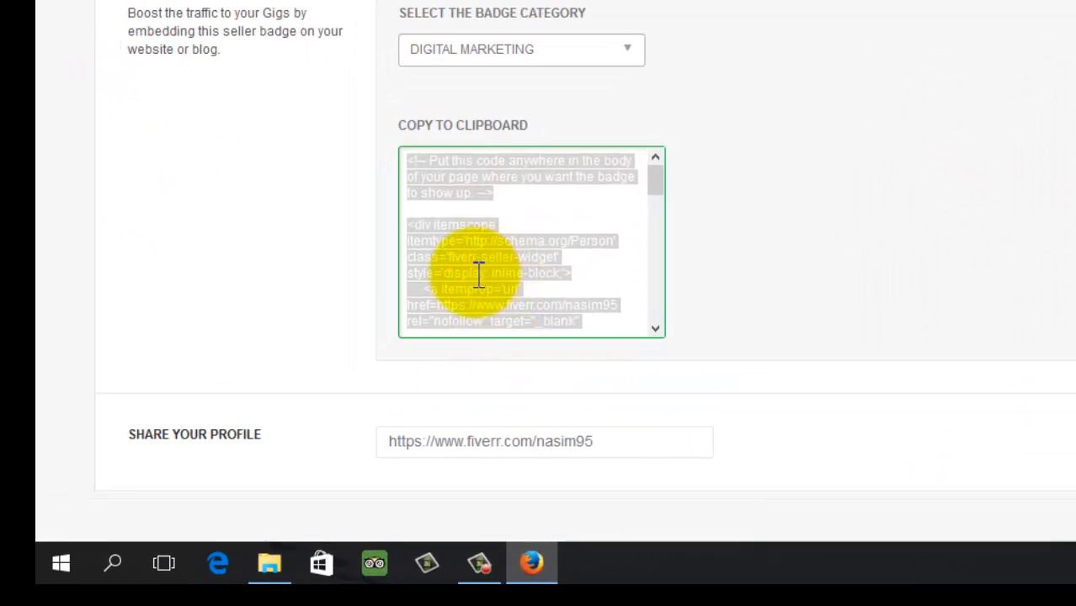
pyautogui.rightClick(503, 284)
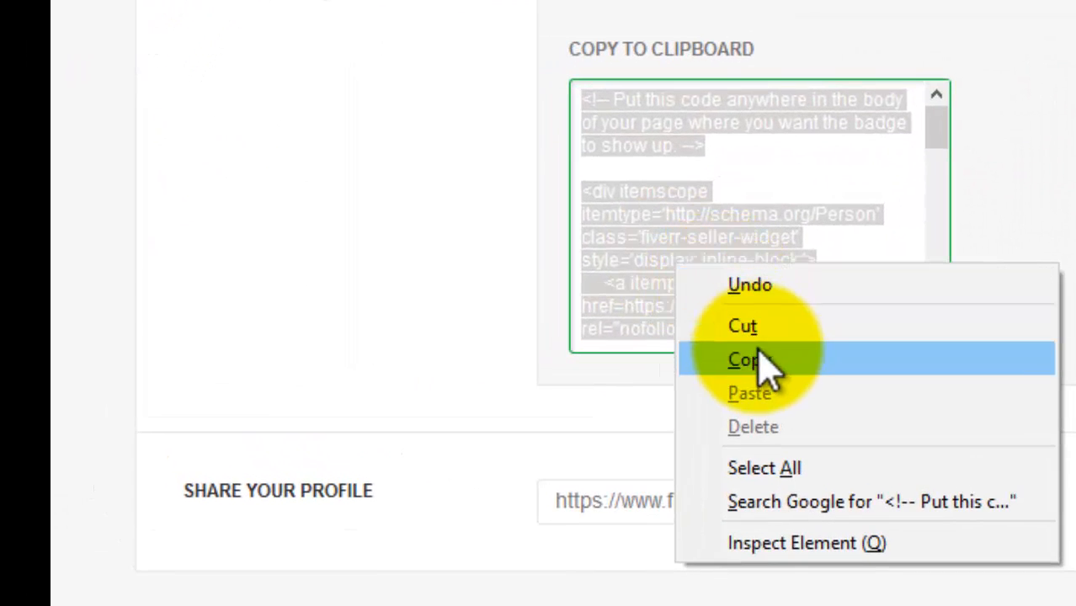
pyautogui.click(522, 343)
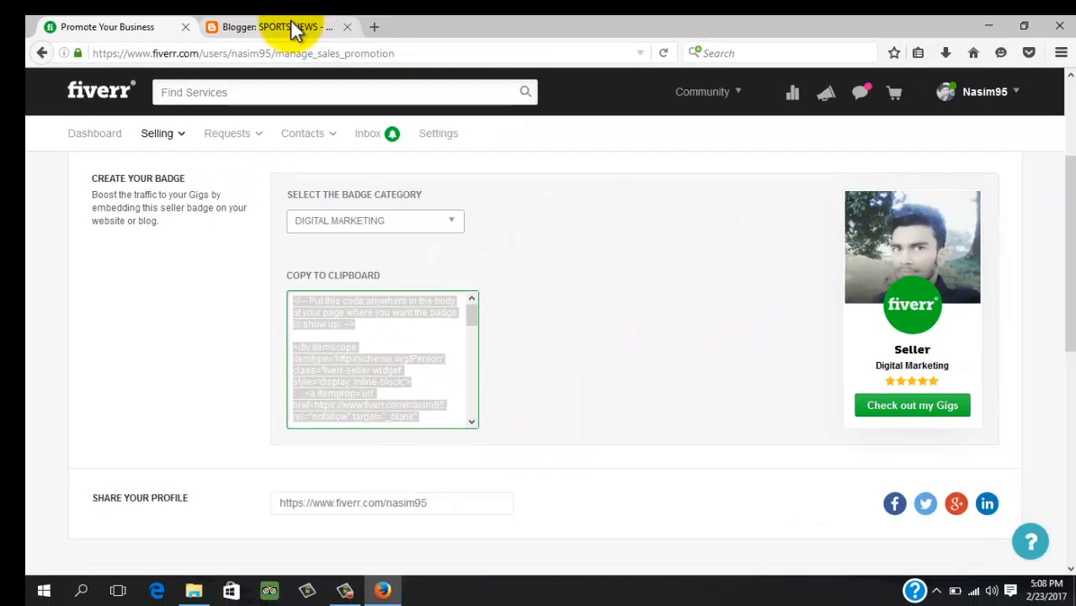
pyautogui.click(290, 28)
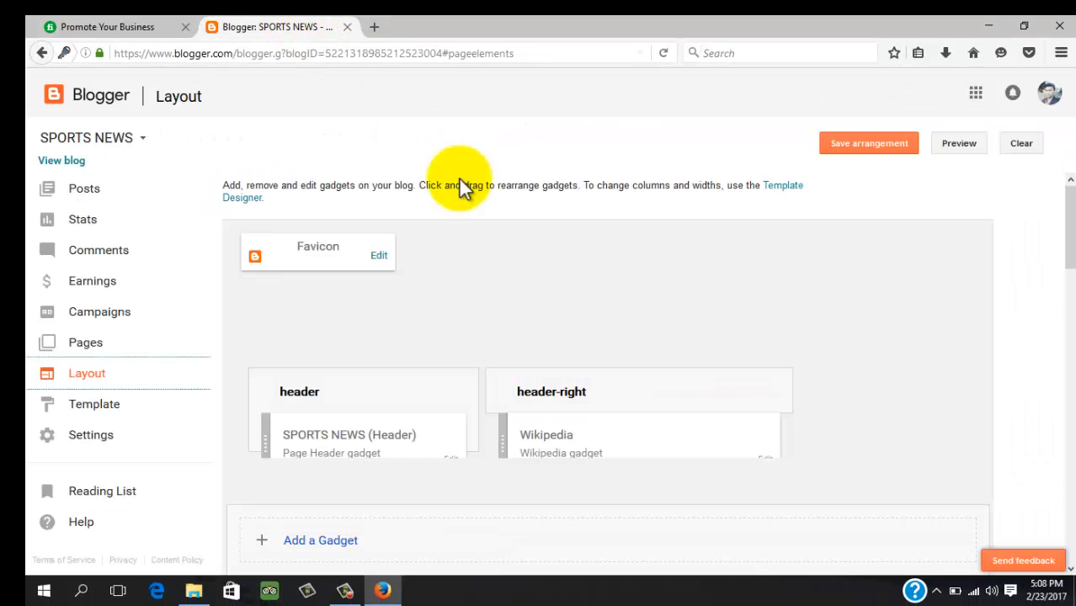
pyautogui.scroll(-3, 432, 335)
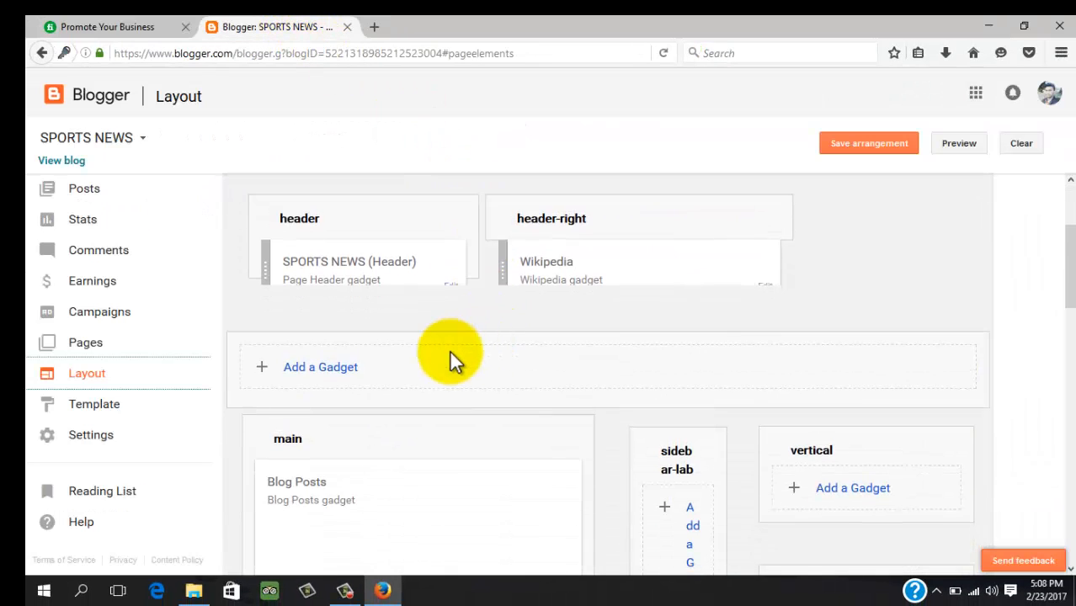
pyautogui.scroll(-5, 573, 359)
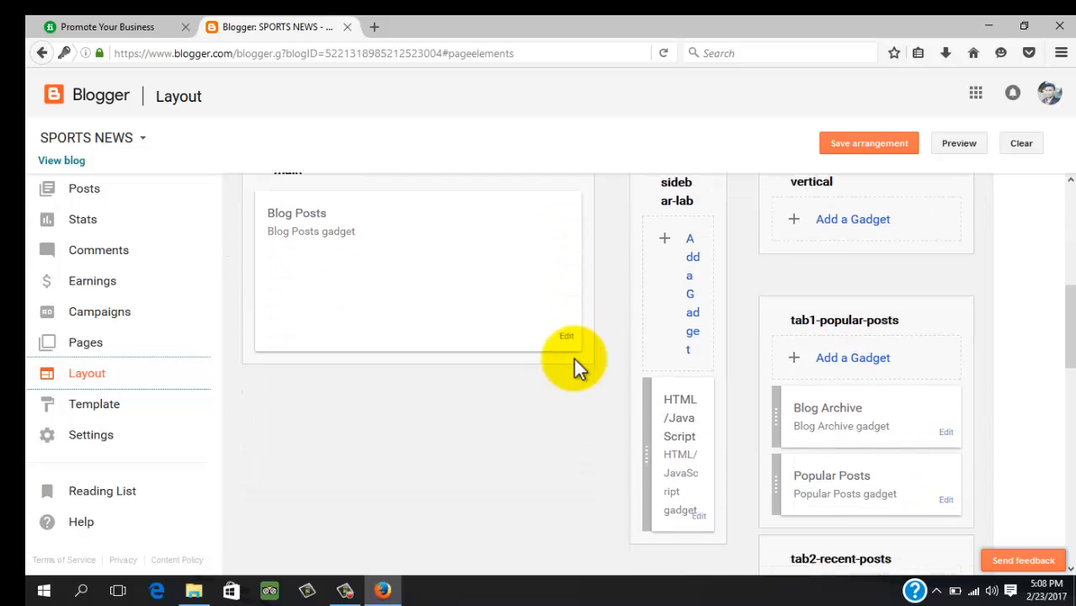
pyautogui.scroll(2, 657, 353)
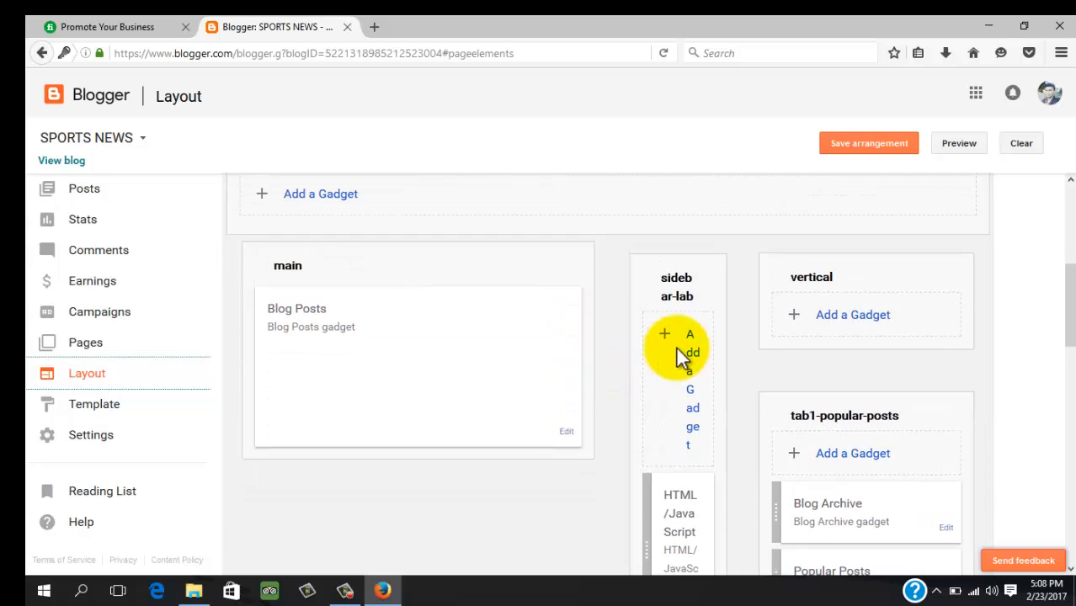
pyautogui.scroll(2, 437, 335)
pyautogui.scroll(-8, 438, 333)
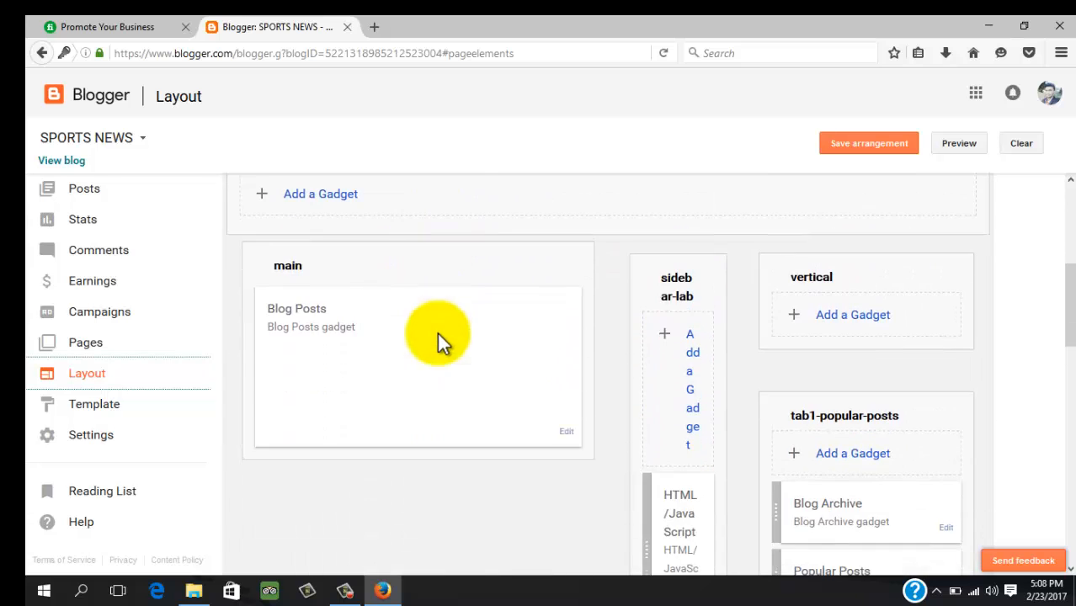
pyautogui.scroll(8, 644, 368)
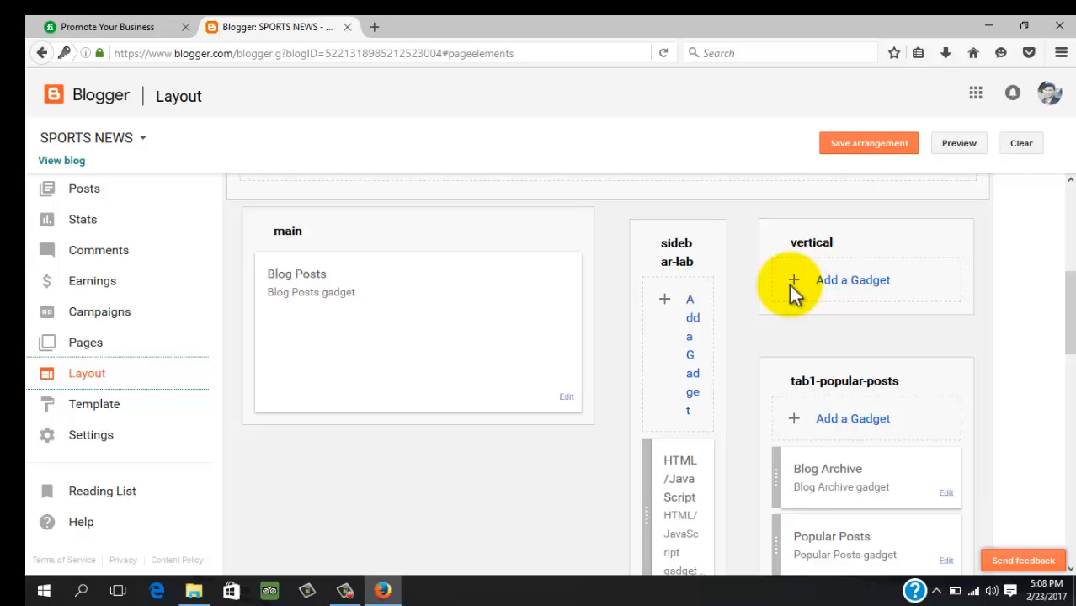
# Add an HTML/JavaScript gadget to the vertical sidebar section
pyautogui.click(829, 285)
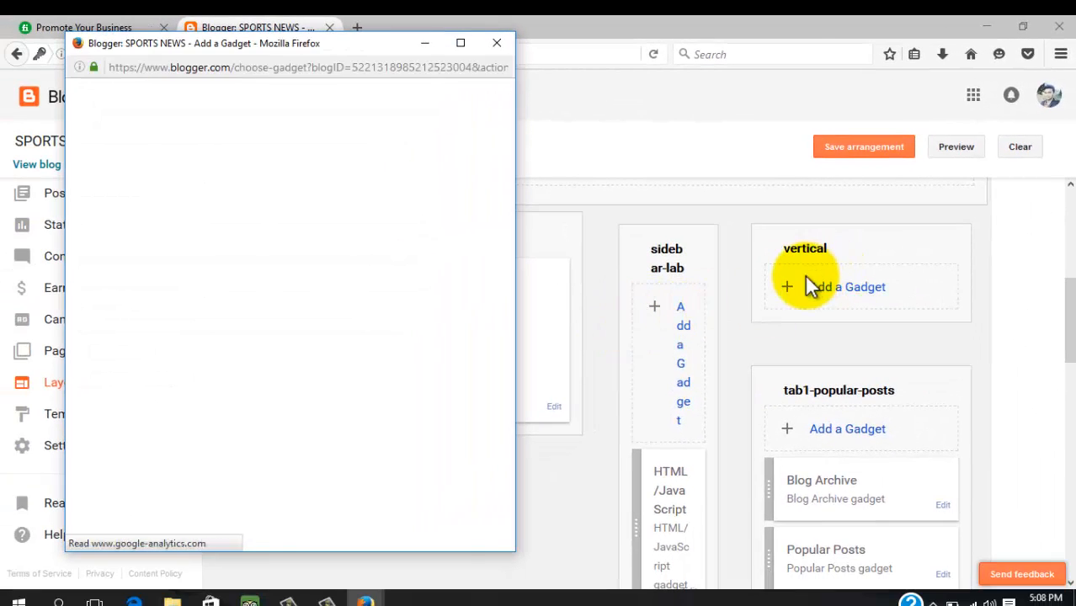
pyautogui.scroll(-1, 550, 277)
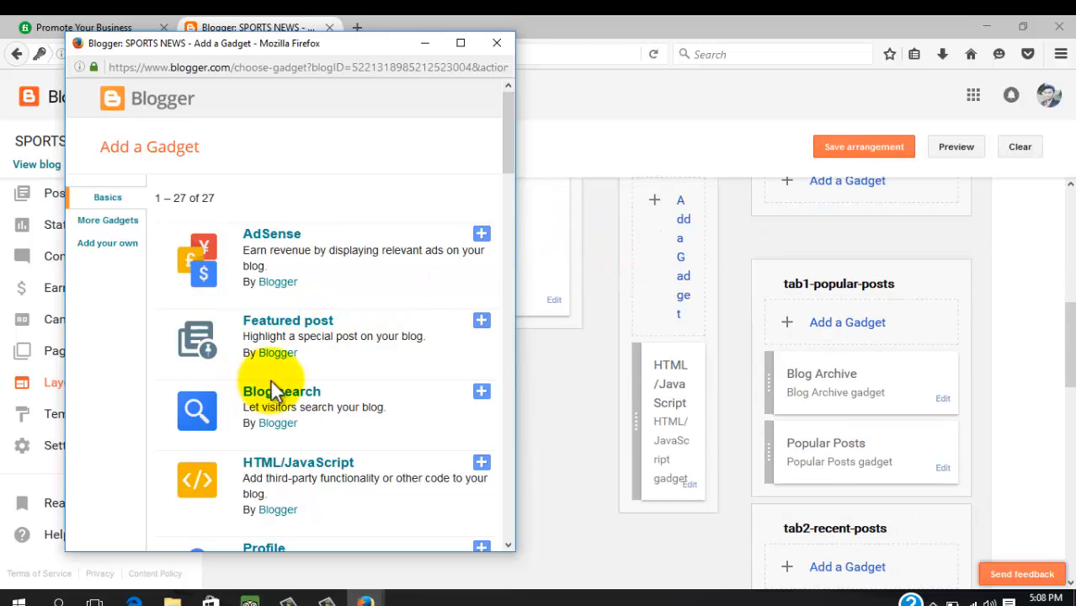
pyautogui.scroll(-4, 354, 362)
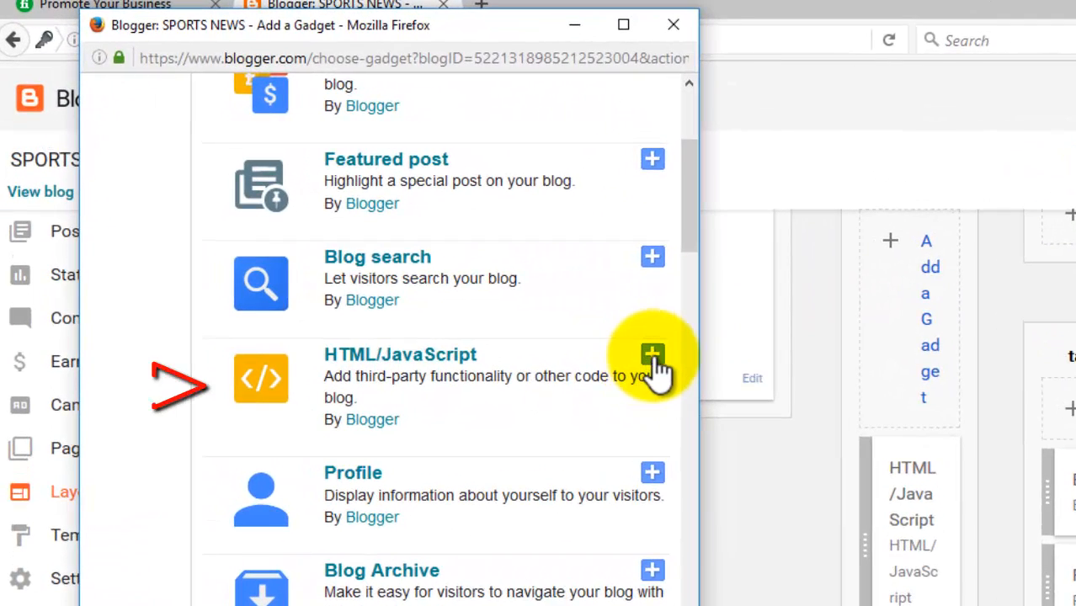
pyautogui.click(653, 357)
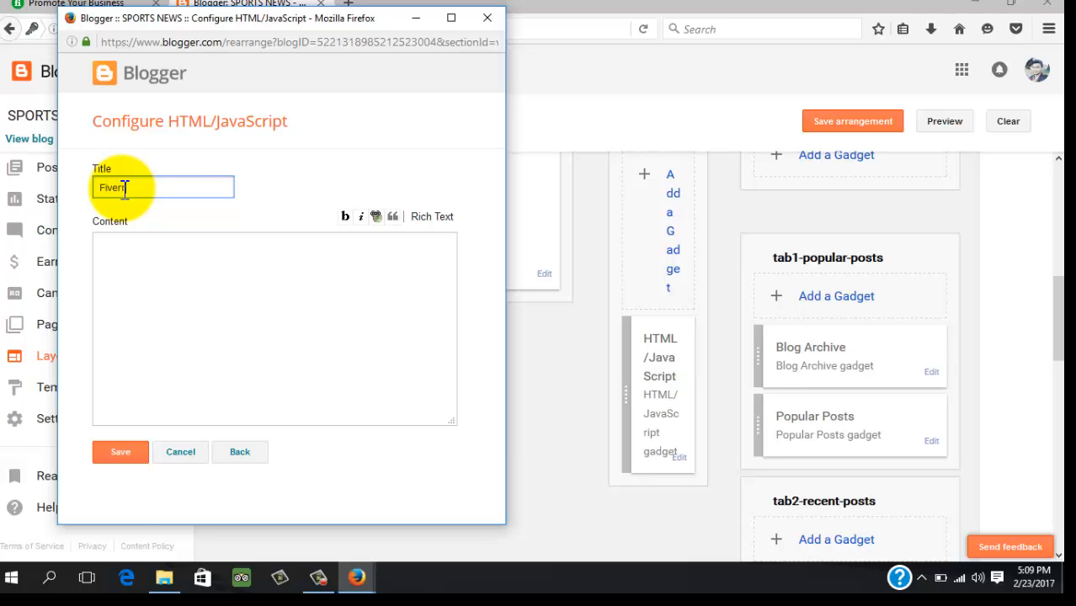
# Paste the Fiverr badge code into the gadget, save it, and save the arrangement
pyautogui.click(156, 300)
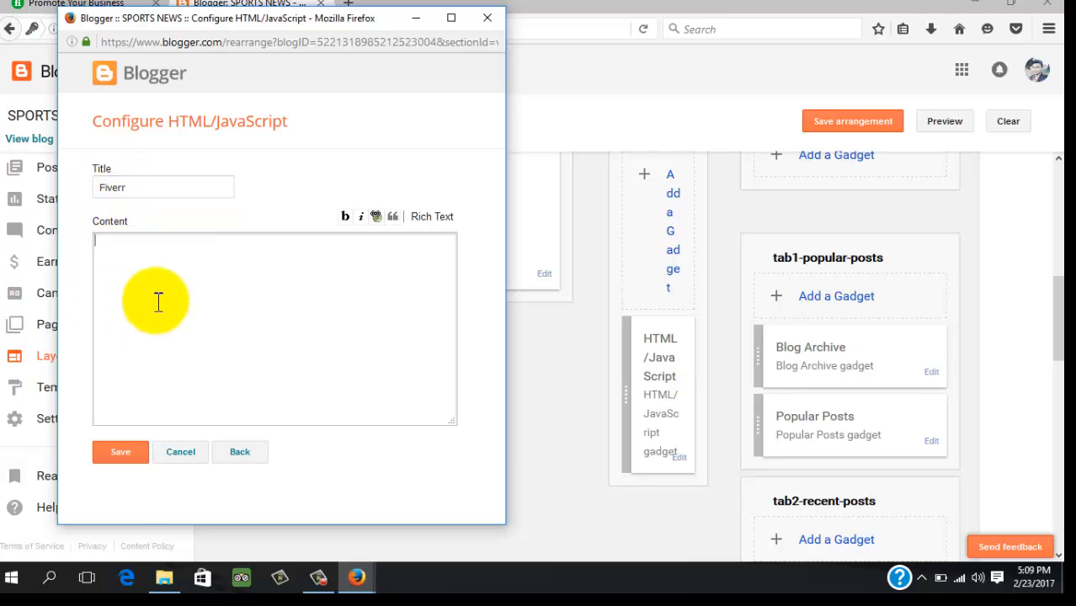
pyautogui.rightClick(157, 302)
pyautogui.click(194, 369)
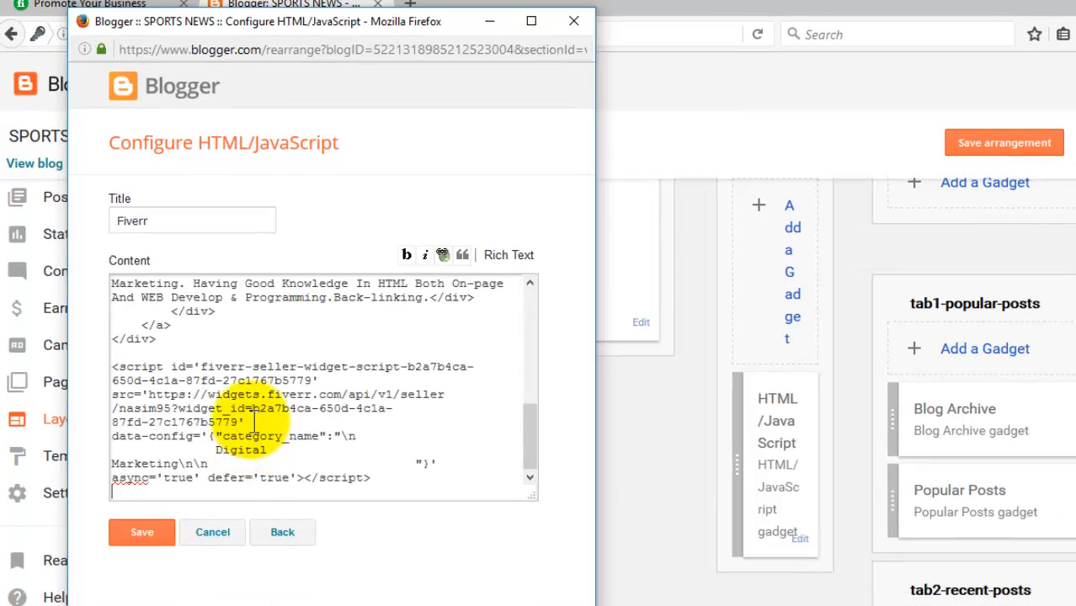
pyautogui.scroll(10, 235, 394)
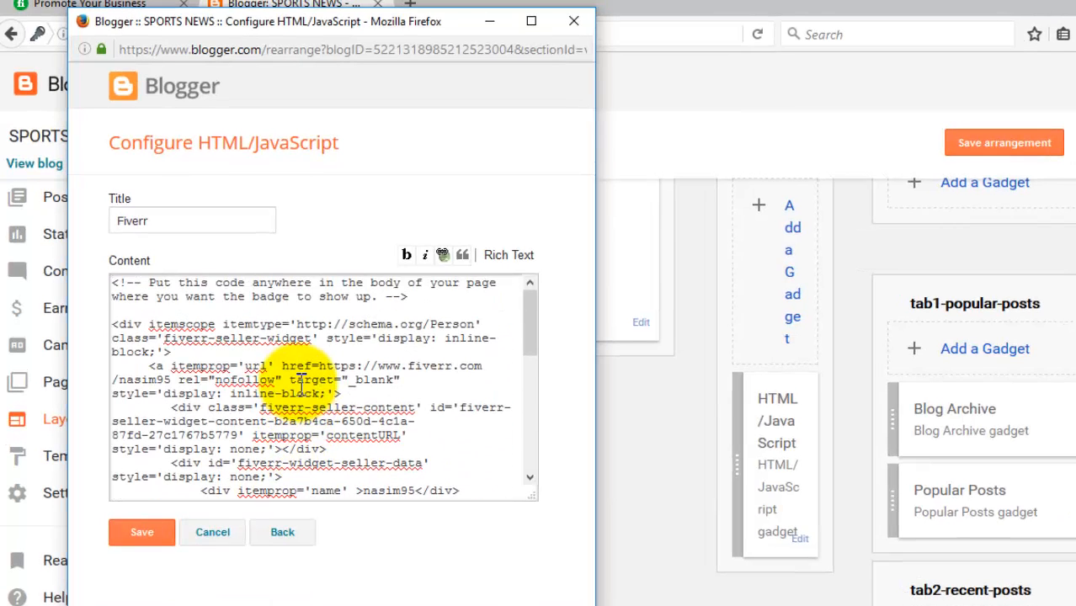
pyautogui.scroll(-10, 202, 345)
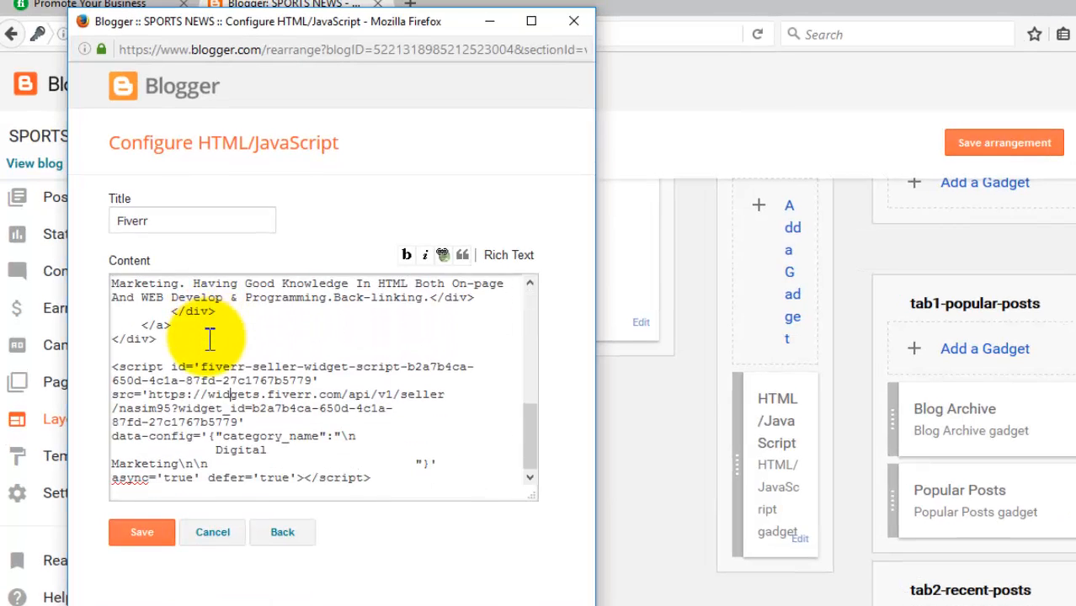
pyautogui.click(136, 534)
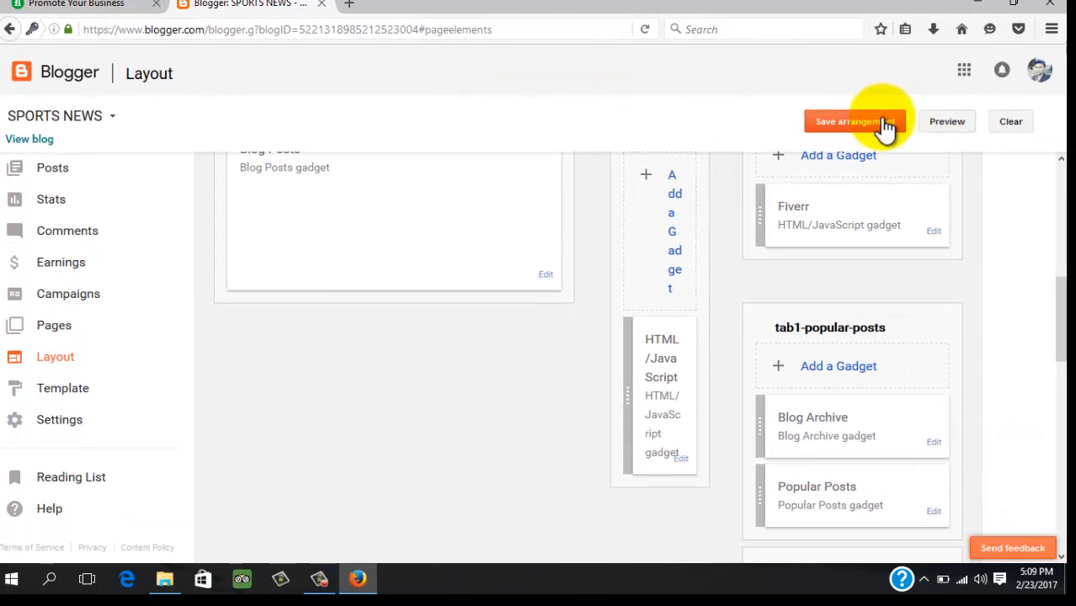
pyautogui.click(884, 124)
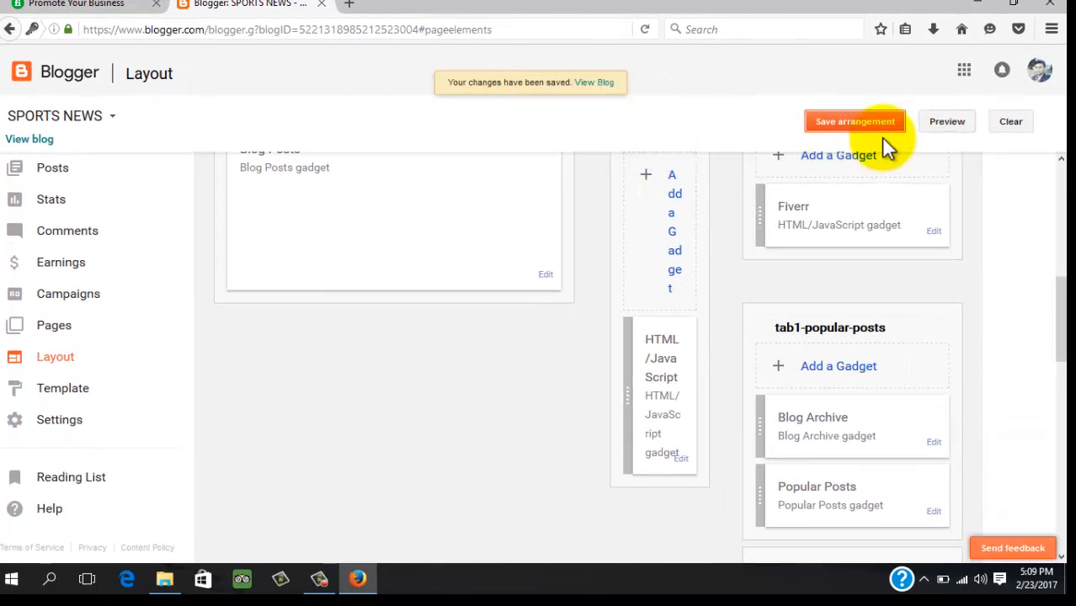
# Open the live SPORTS NEWS blog in a new tab and find the Fiverr seller badge in its sidebar
pyautogui.rightClick(13, 139)
pyautogui.click(101, 149)
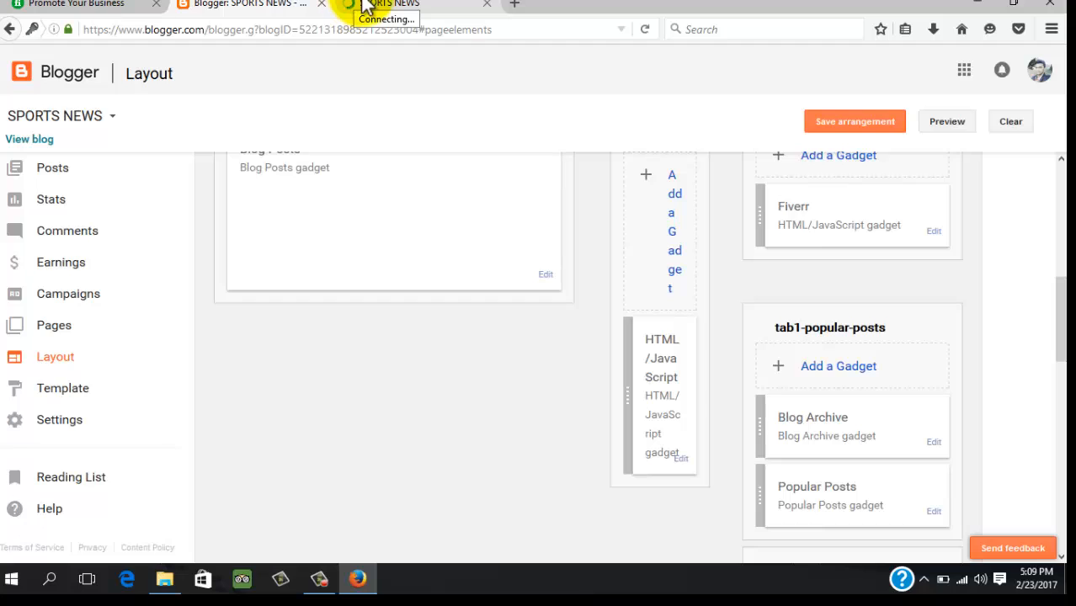
pyautogui.click(364, 6)
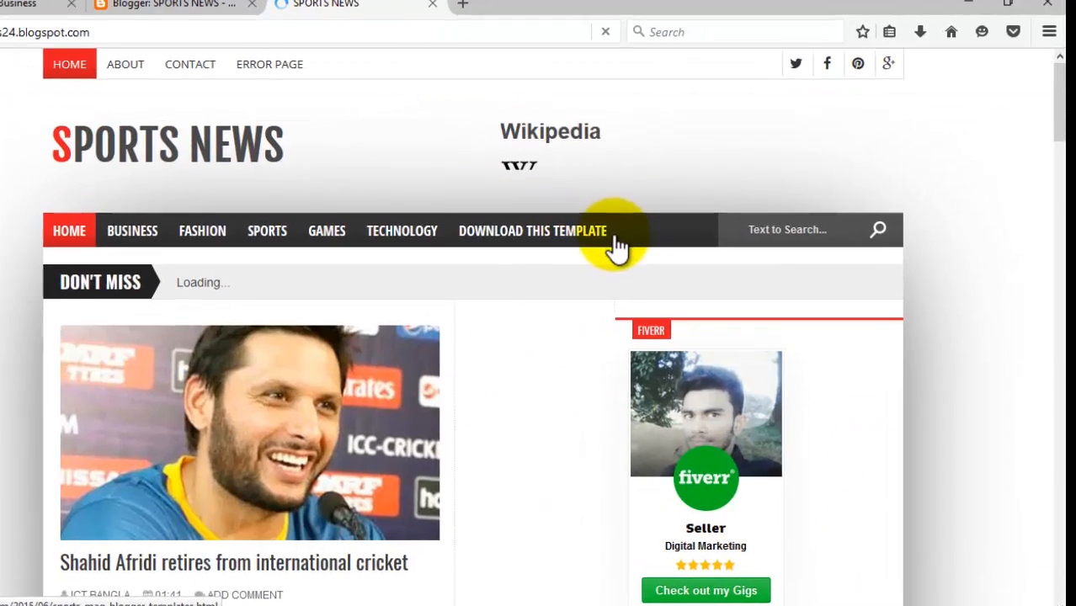
pyautogui.scroll(-5, 617, 245)
pyautogui.scroll(3, 590, 253)
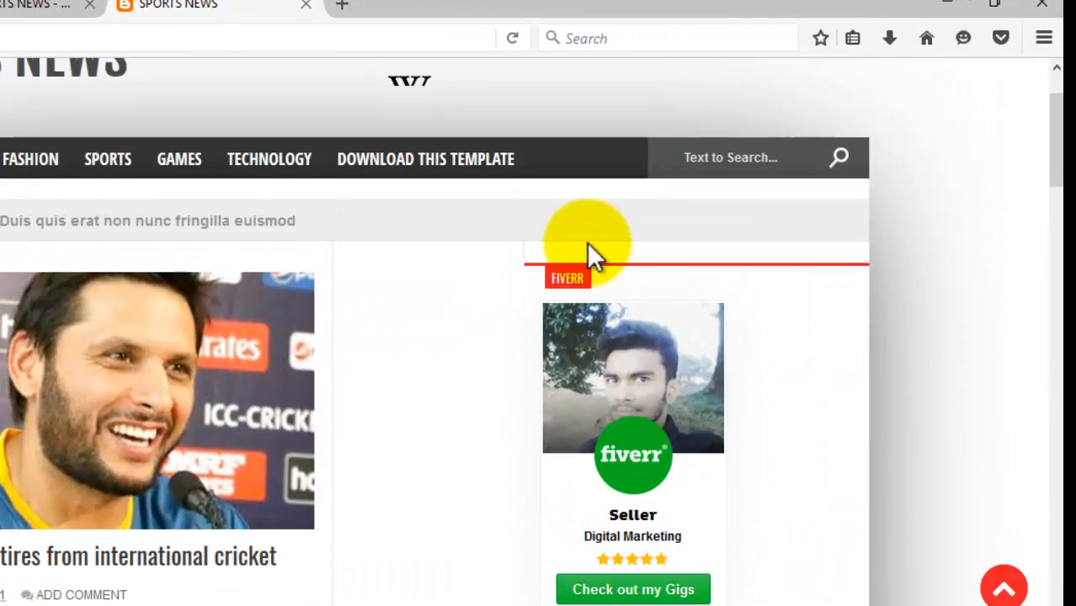
pyautogui.scroll(-3, 588, 252)
pyautogui.scroll(1, 589, 256)
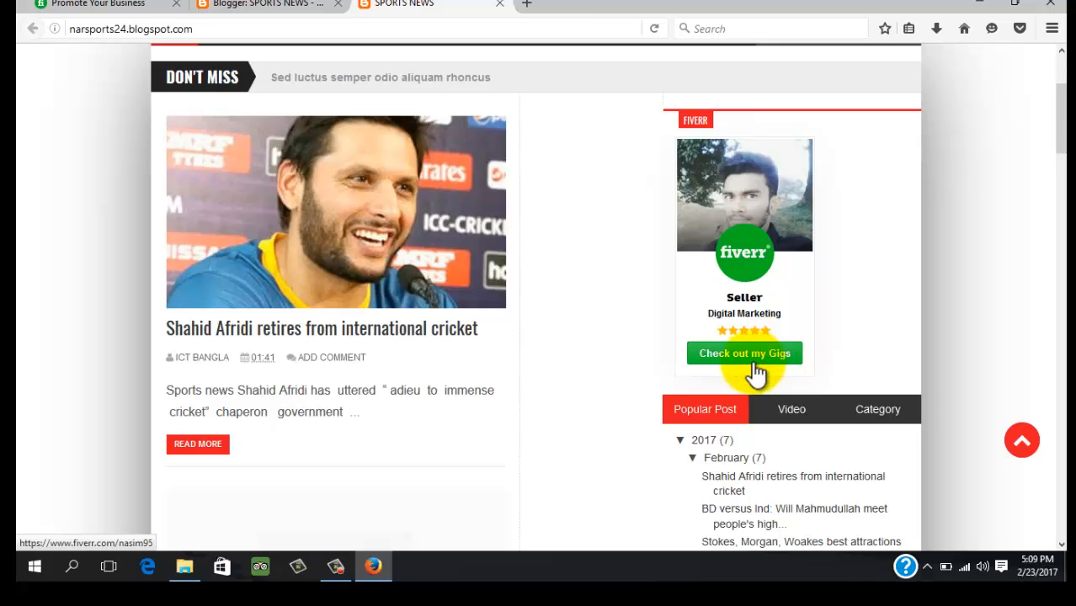
pyautogui.click(752, 360)
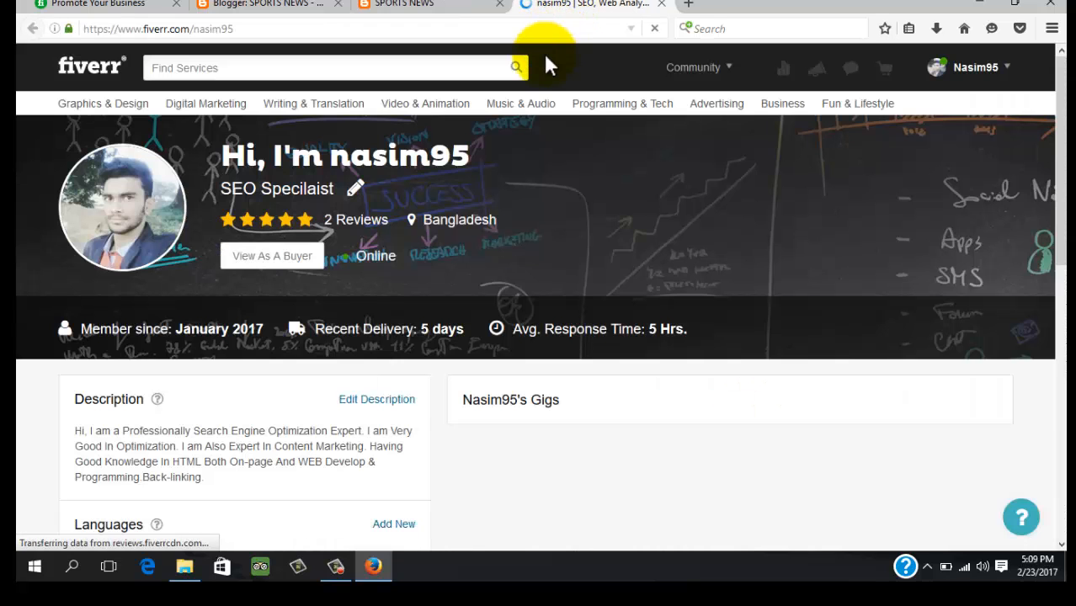
pyautogui.scroll(-2, 604, 237)
pyautogui.scroll(-5, 666, 315)
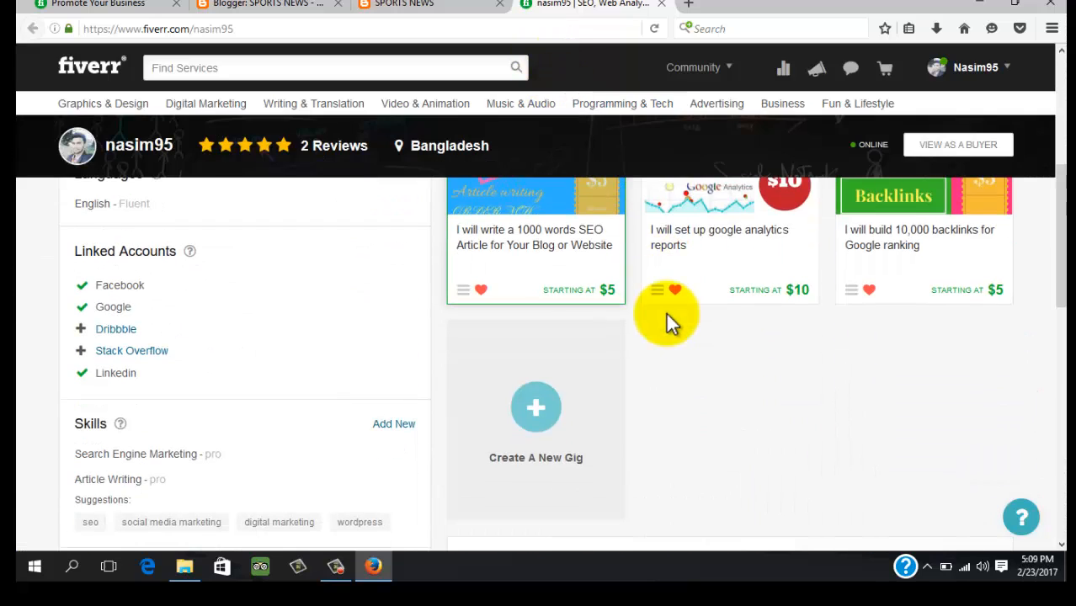
pyautogui.scroll(-5, 665, 319)
pyautogui.scroll(10, 665, 328)
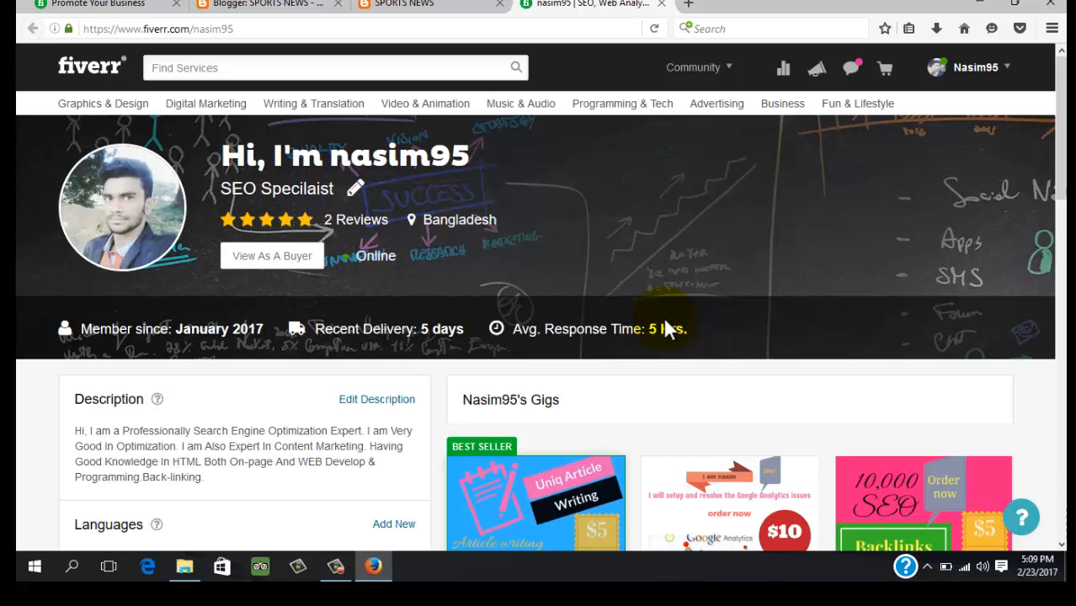
pyautogui.scroll(-15, 665, 332)
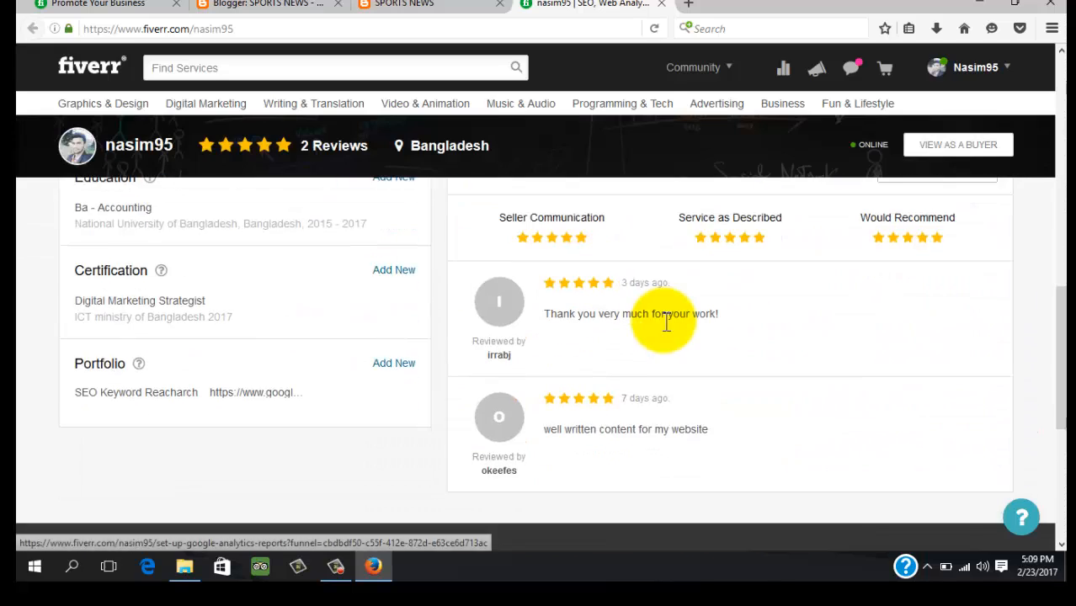
pyautogui.scroll(4, 639, 341)
pyautogui.scroll(8, 641, 336)
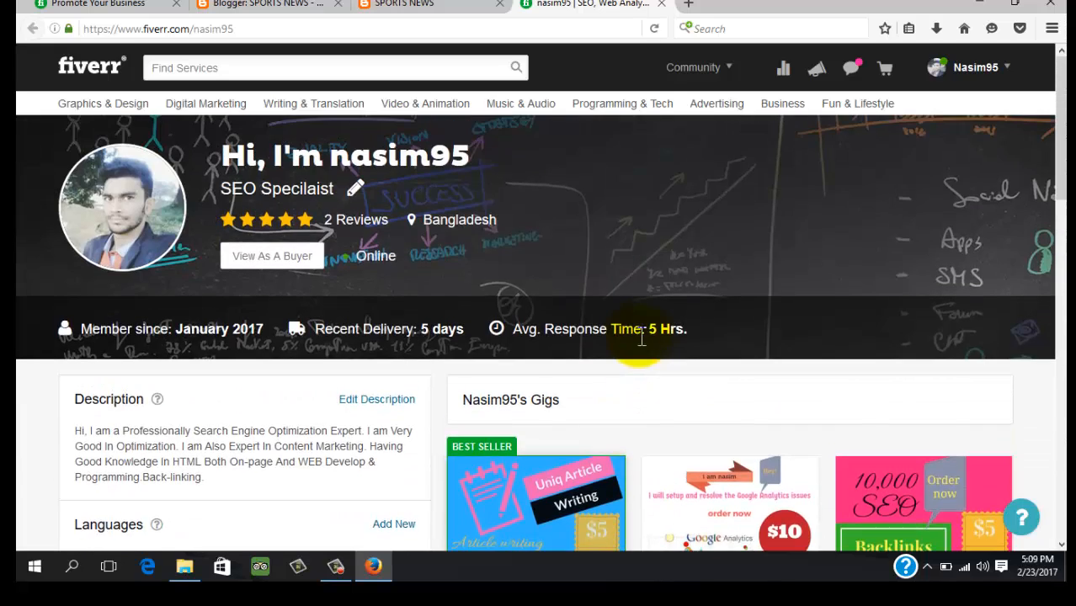
pyautogui.scroll(-5, 641, 337)
pyautogui.scroll(2, 666, 455)
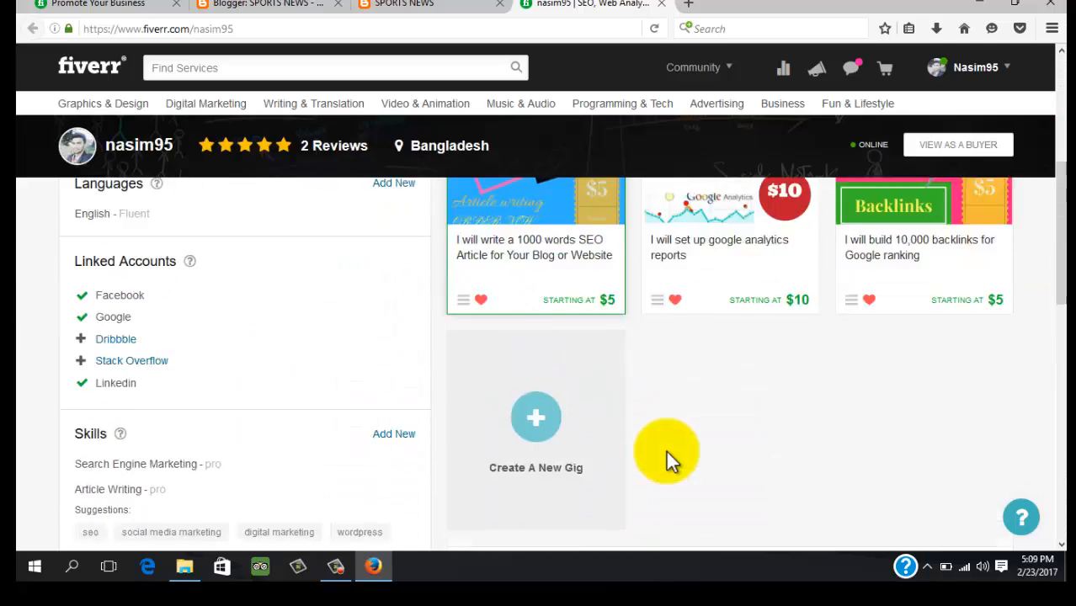
pyautogui.scroll(4, 666, 451)
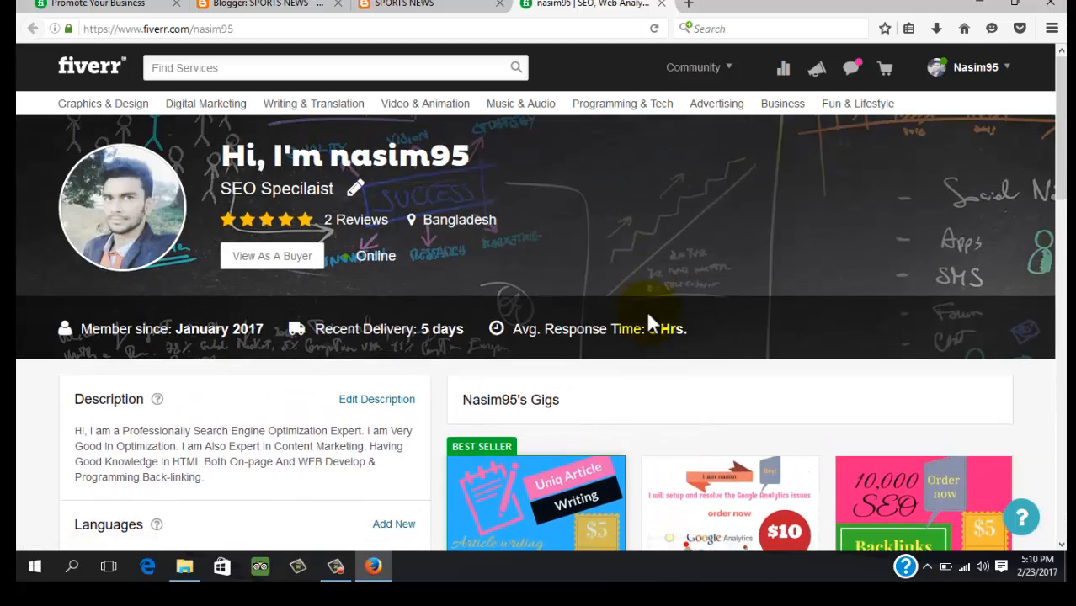
pyautogui.scroll(-1, 705, 286)
pyautogui.scroll(-3, 705, 287)
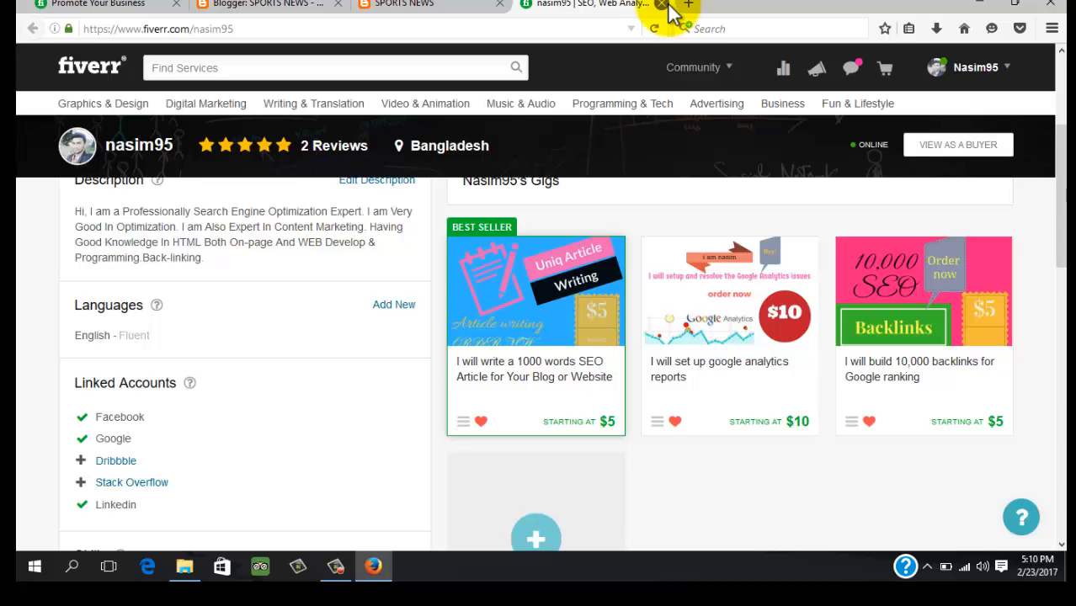
pyautogui.click(476, 5)
pyautogui.scroll(-3, 812, 271)
pyautogui.scroll(4, 619, 305)
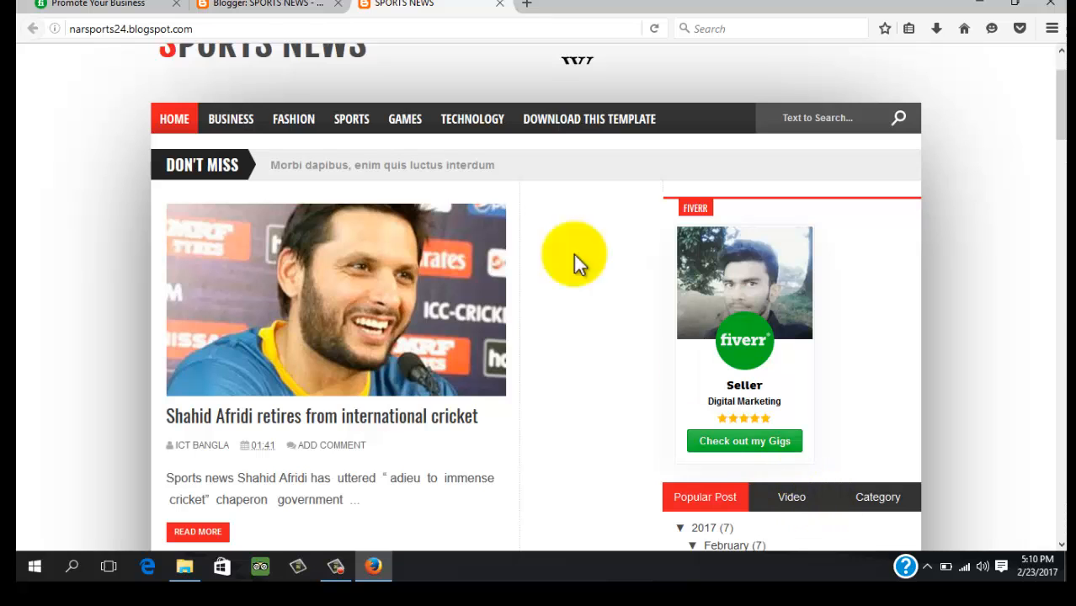
# Go back to Fiverr's Promote Your Business page and generate a new custom offer
pyautogui.click(130, 15)
pyautogui.scroll(3, 438, 269)
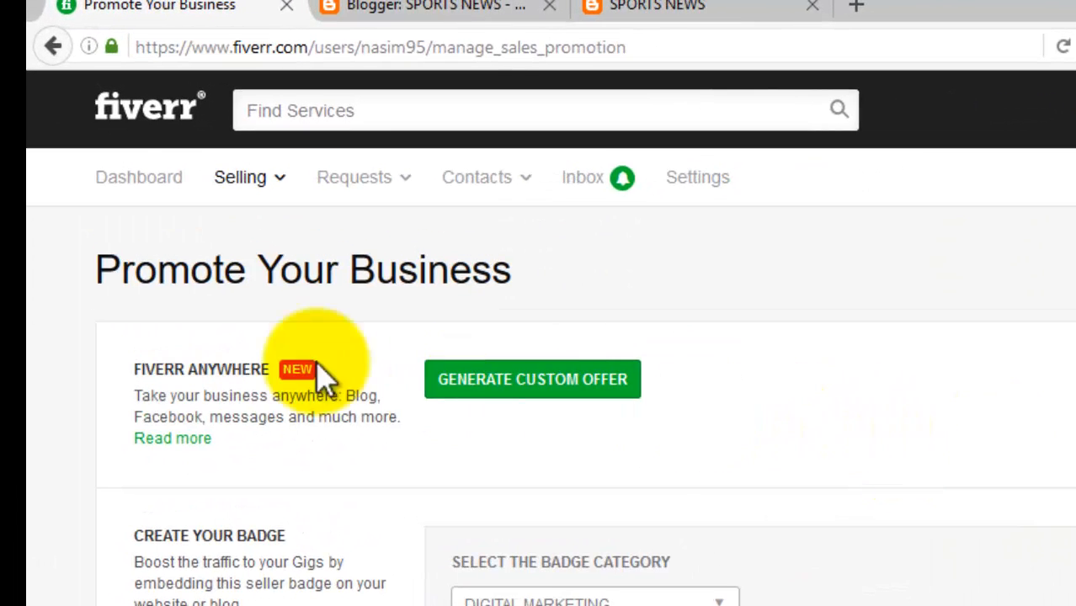
pyautogui.click(490, 381)
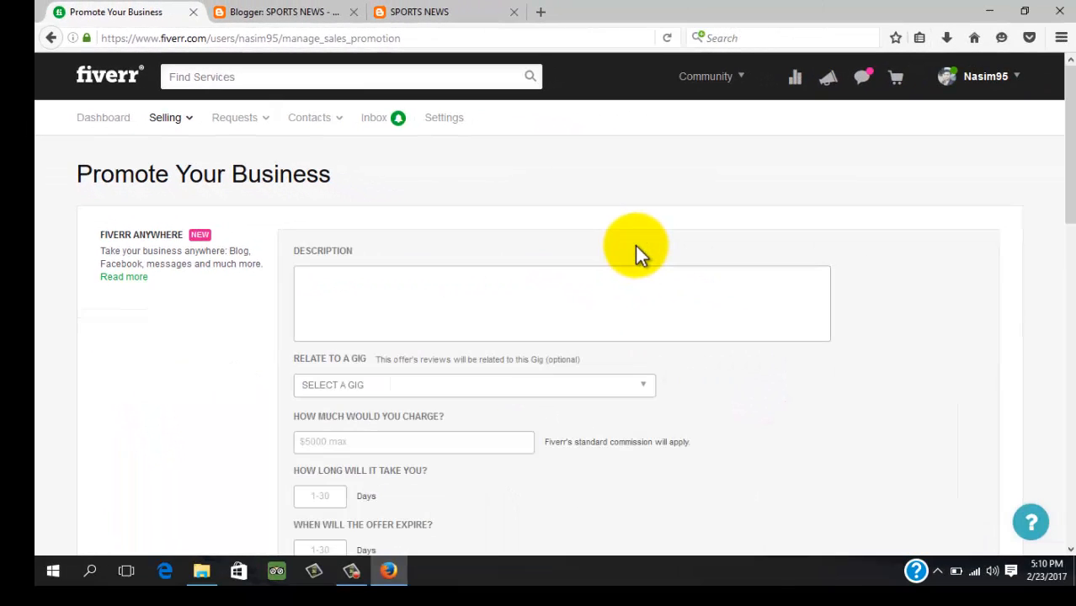
# Relate the offer to the 'Write A 1000 Words SEO Article For Your Blog Or Website' gig
pyautogui.scroll(-3, 505, 261)
pyautogui.scroll(2, 420, 269)
pyautogui.click(363, 210)
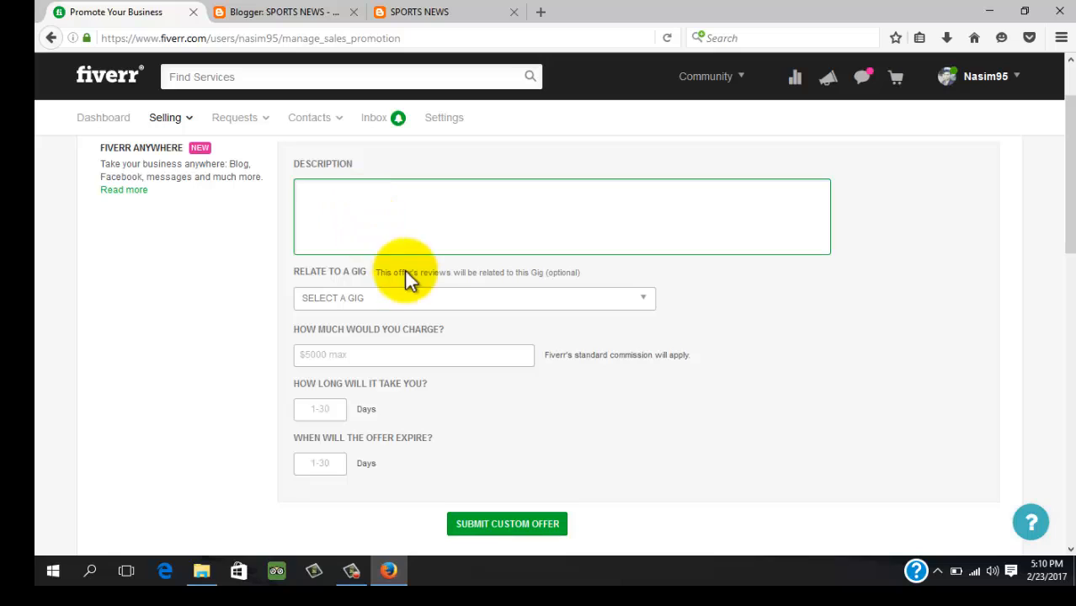
pyautogui.click(418, 301)
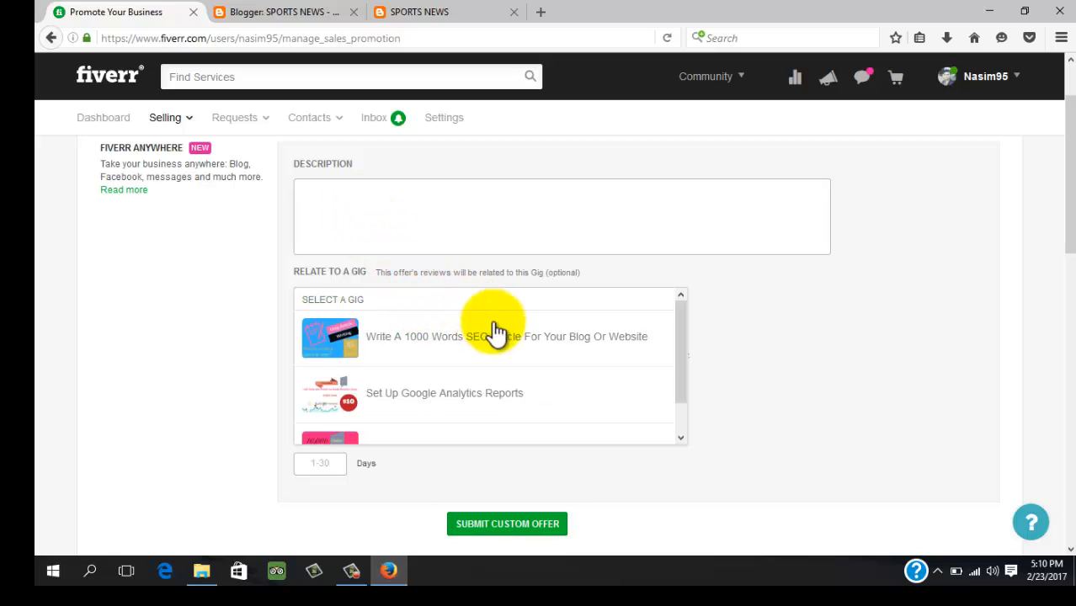
pyautogui.moveTo(680, 334); pyautogui.dragTo(682, 355)
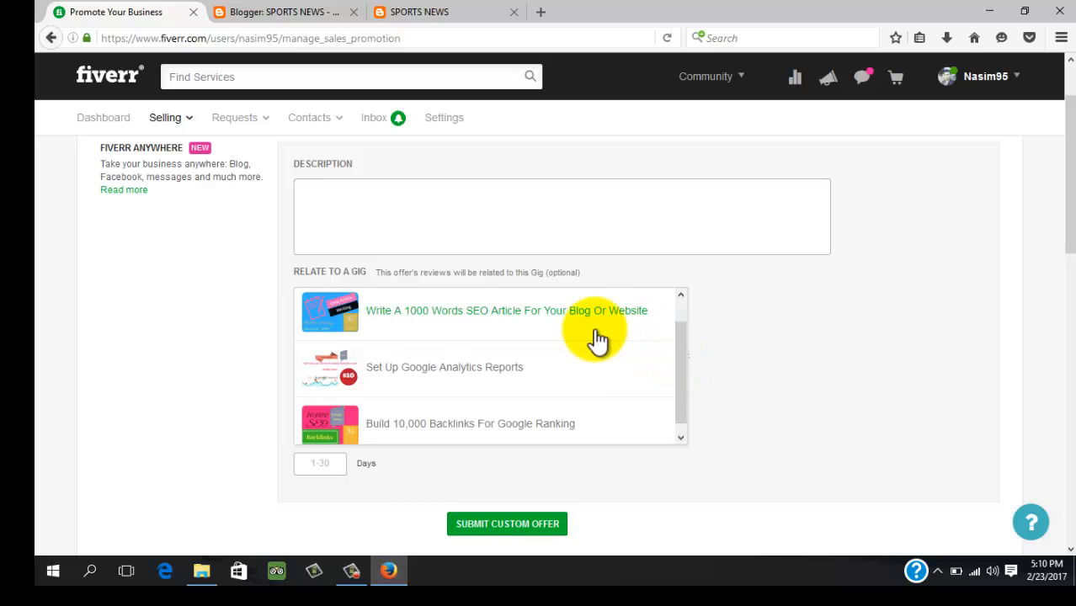
pyautogui.click(576, 313)
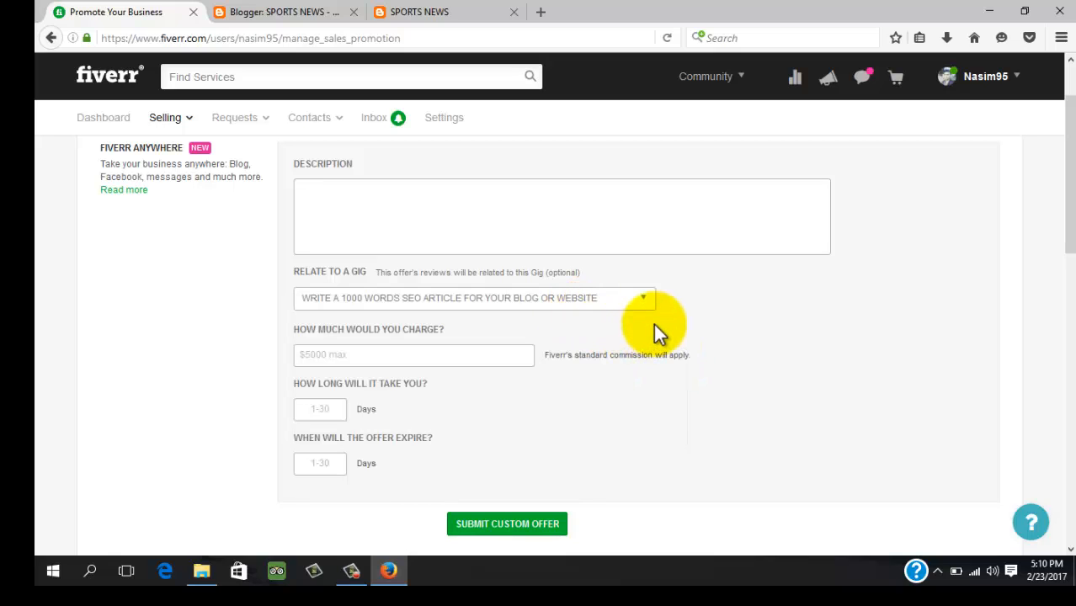
pyautogui.scroll(2, 653, 323)
pyautogui.click(320, 305)
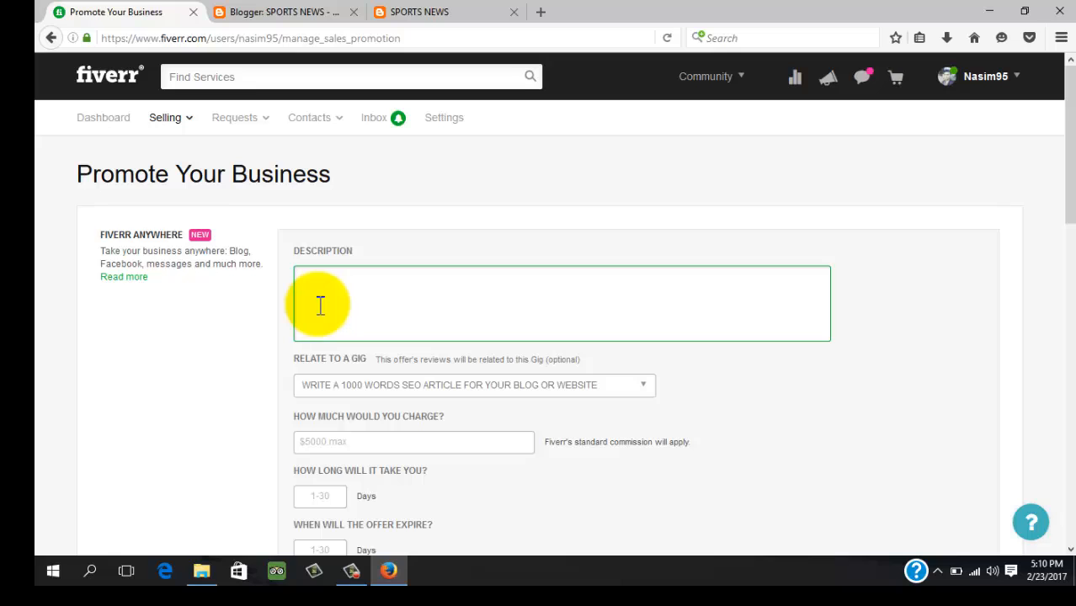
# Type the description 'I Can Write The Best Unique Article For Your Desired Content Or Website With Seo Optimization…'
pyautogui.write('I Can Write A')
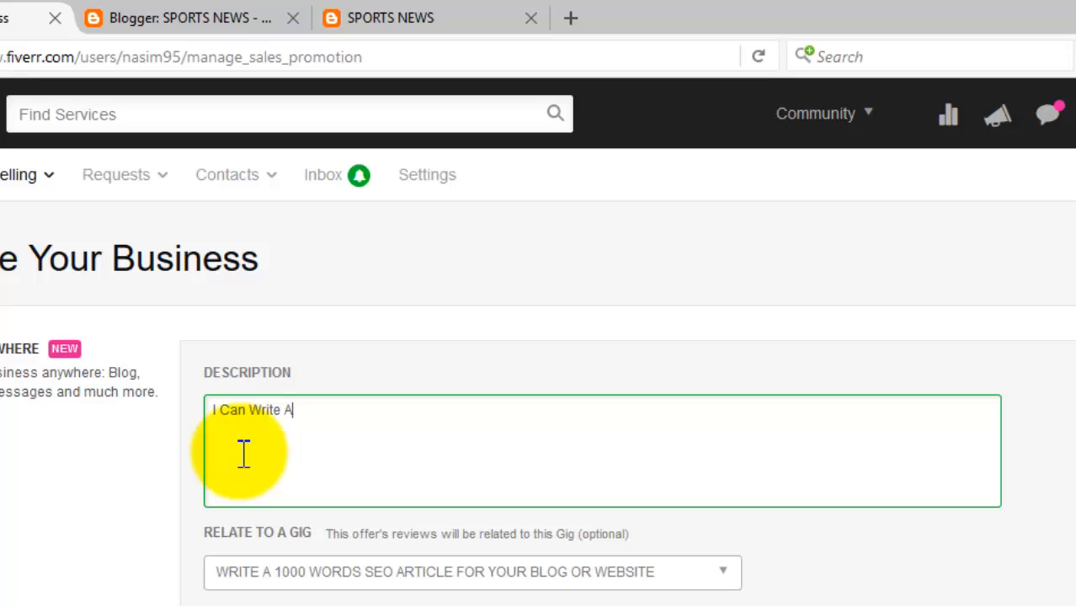
pyautogui.press('BackSpace')
pyautogui.write('The Best Uni')
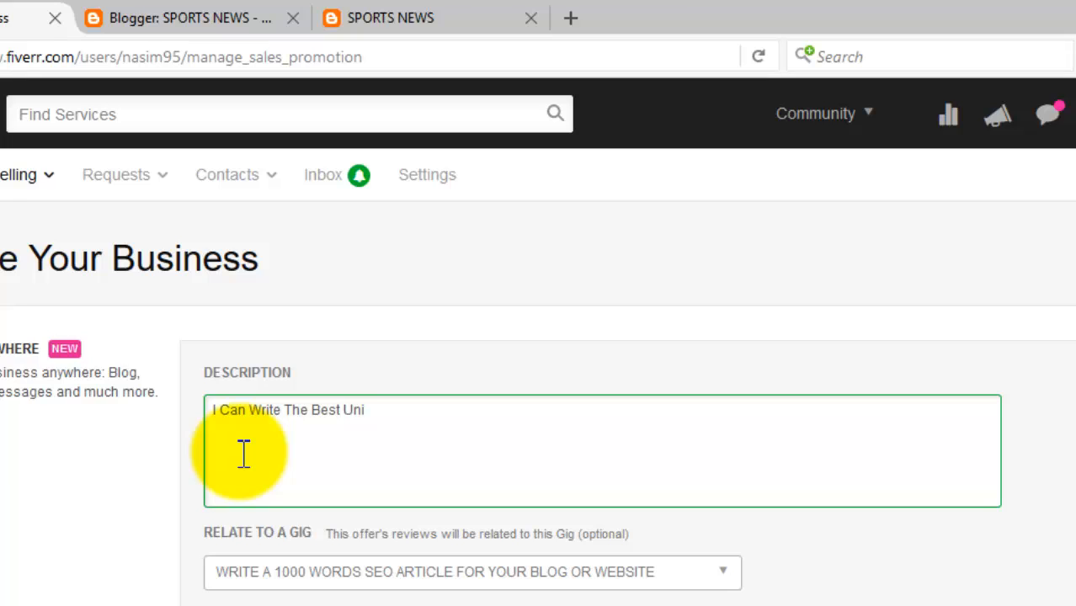
pyautogui.write('que Article ')
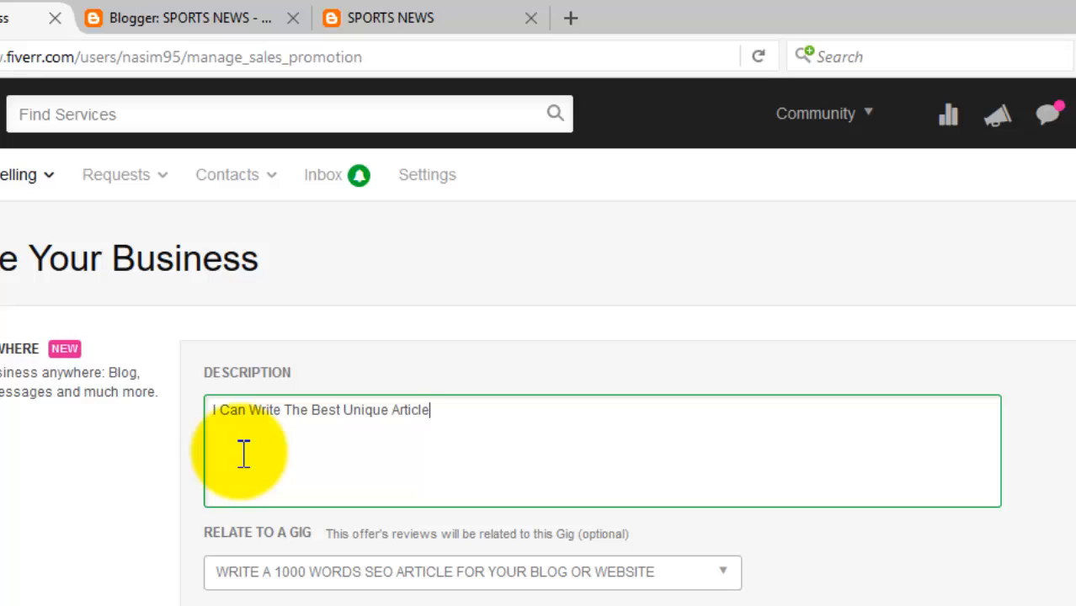
pyautogui.write('For Your De')
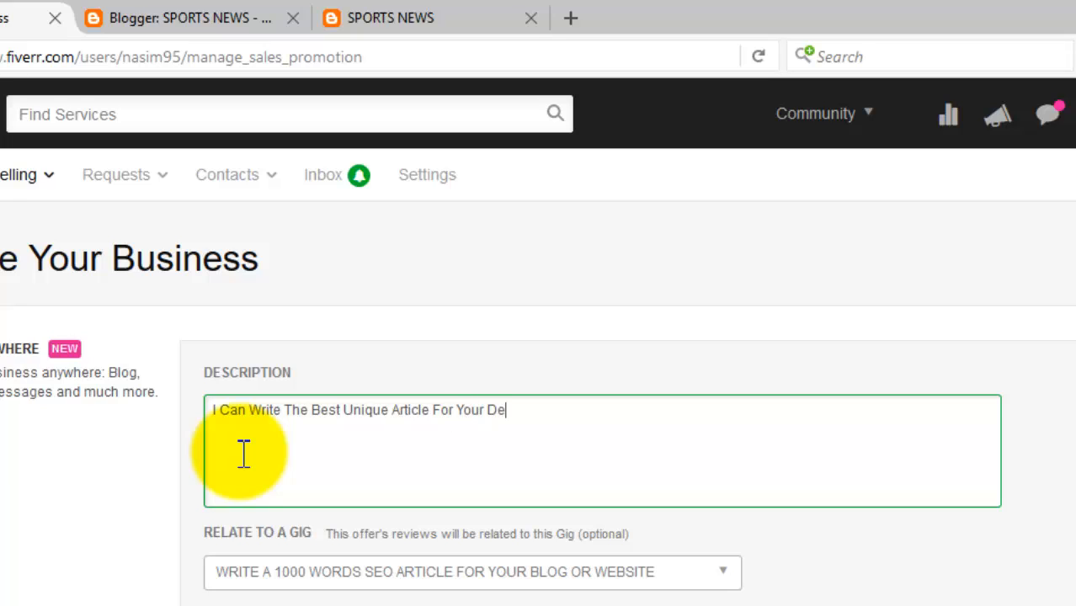
pyautogui.write('sired Content')
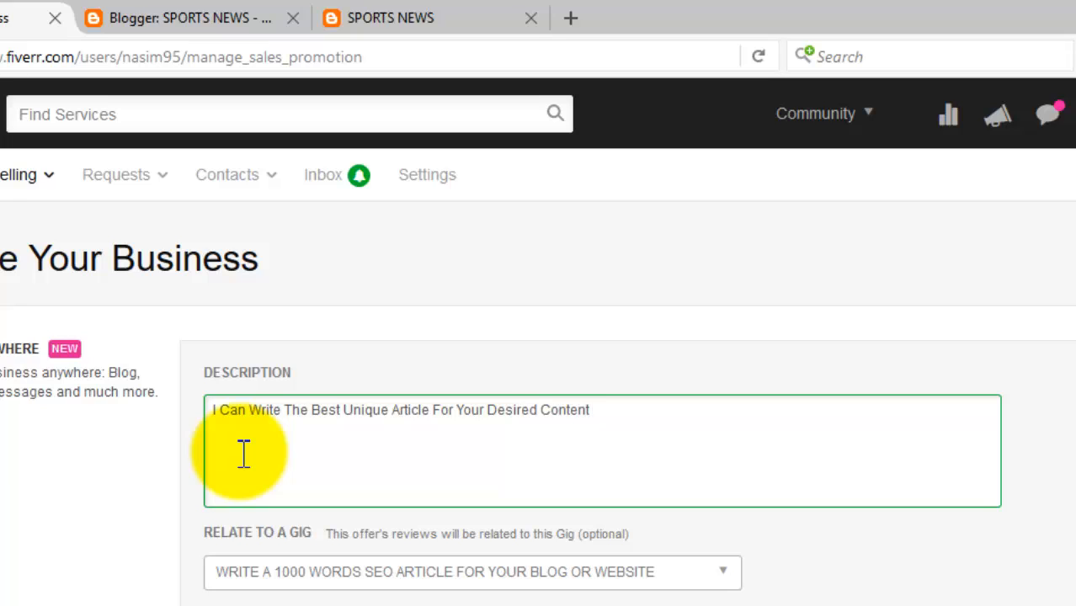
pyautogui.write(' Or Website')
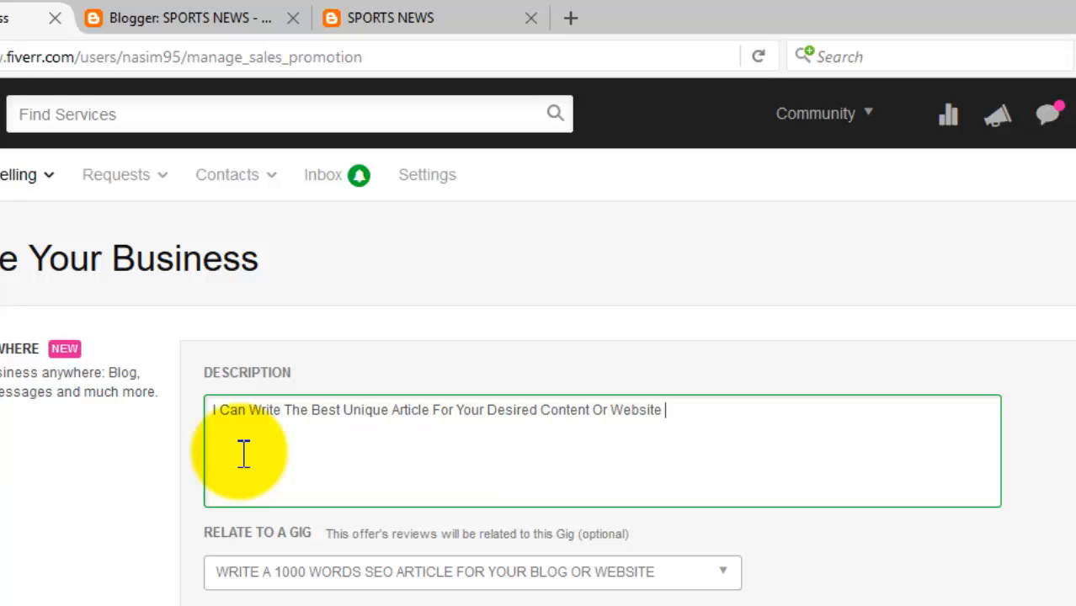
pyautogui.write(' With Seo O')
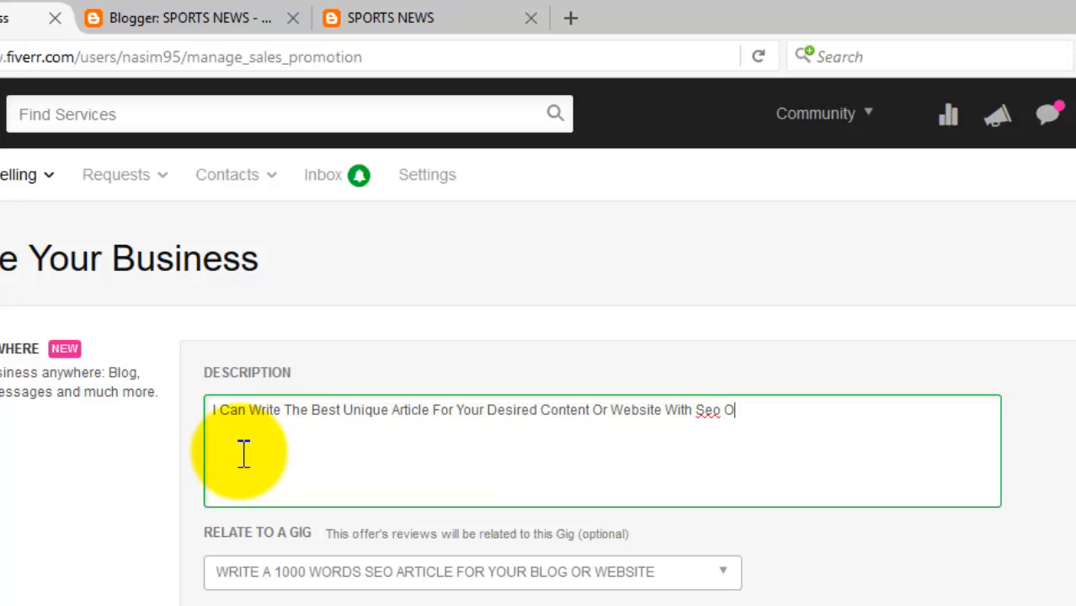
pyautogui.write('ptimization')
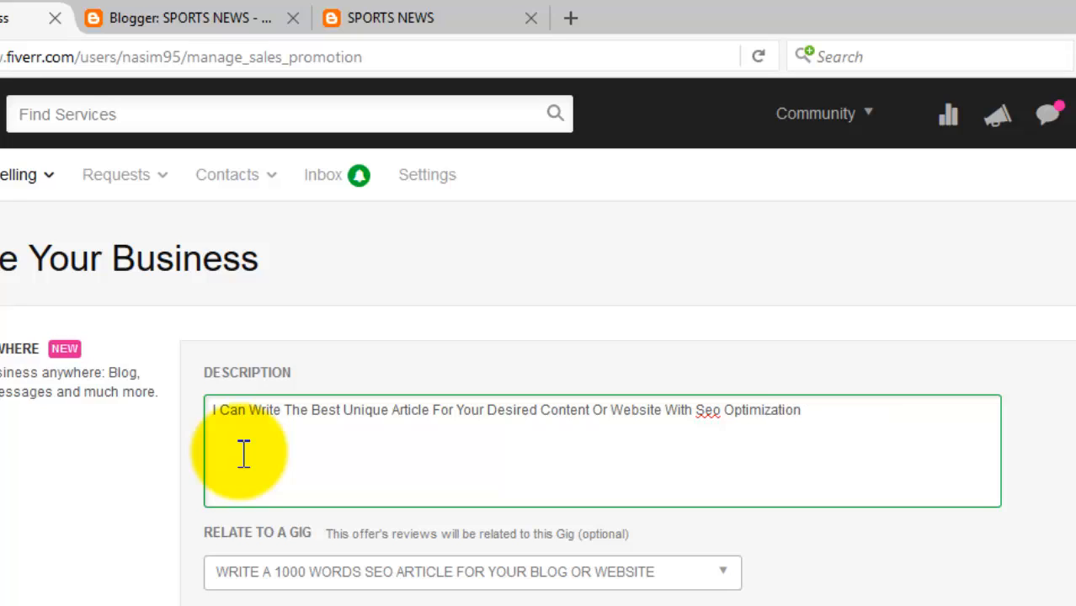
pyautogui.write(' To ')
pyautogui.write('attra')
pyautogui.write('c')
pyautogui.write('t ')
pyautogui.write('Your ')
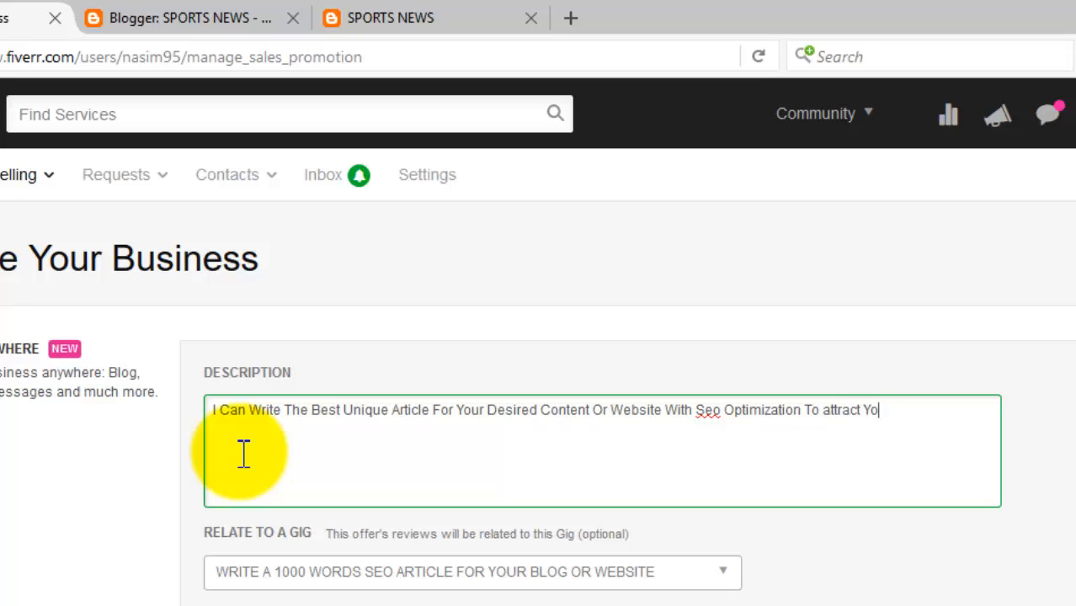
pyautogui.write('Targeted Cust')
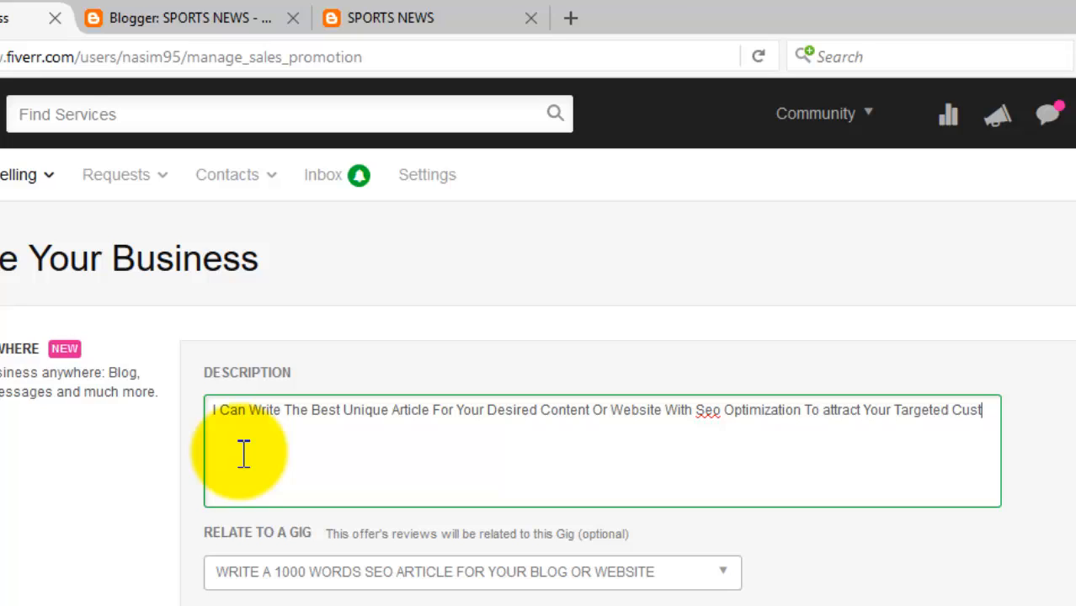
pyautogui.write('omer.')
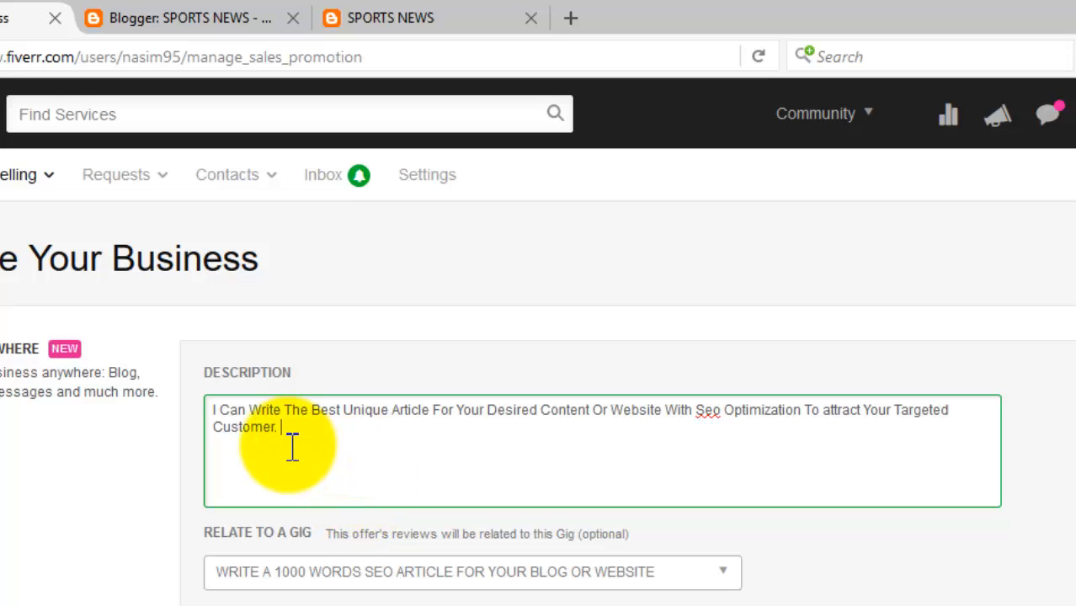
# Finish the description with 'If You Order From Here Directly I Can Give One 500 Word Article For Free.'
pyautogui.write('If You P')
pyautogui.press('BackSpace')
pyautogui.write('Order Me Now')
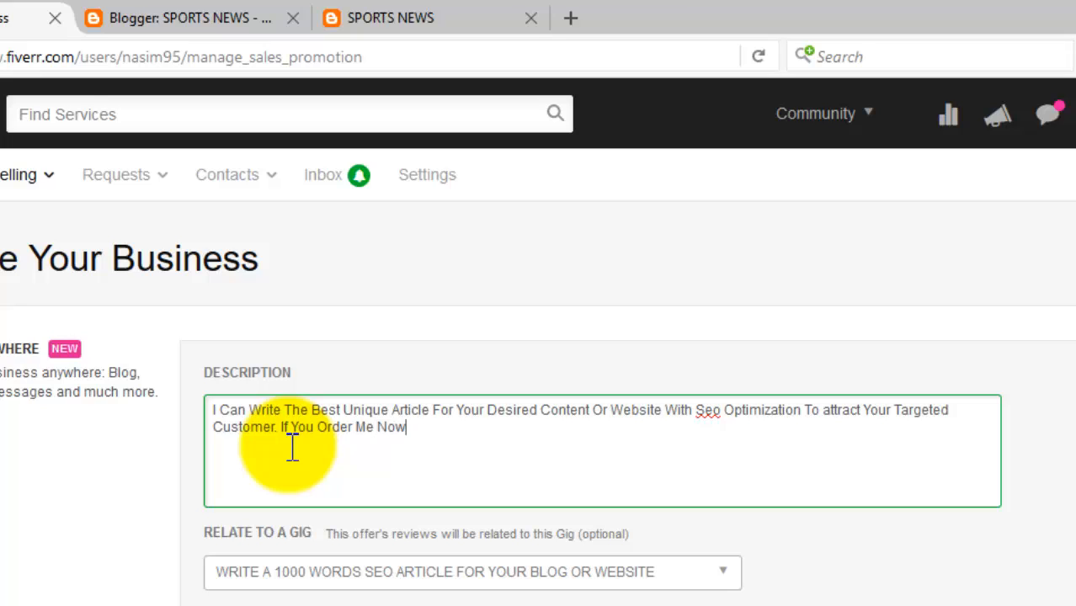
pyautogui.write(' I Csn')
pyautogui.press('BackSpace')
pyautogui.press('BackSpace')
pyautogui.write('an')
pyautogui.press('BackSpace')
pyautogui.press('BackSpace')
pyautogui.press('BackSpace')
pyautogui.press('BackSpace')
pyautogui.press('BackSpace')
pyautogui.press('BackSpace')
pyautogui.press('BackSpace')
pyautogui.press('BackSpace')
pyautogui.press('BackSpace')
pyautogui.press('BackSpace')
pyautogui.press('BackSpace')
pyautogui.press('BackSpace')
pyautogui.write('From Here Direct')
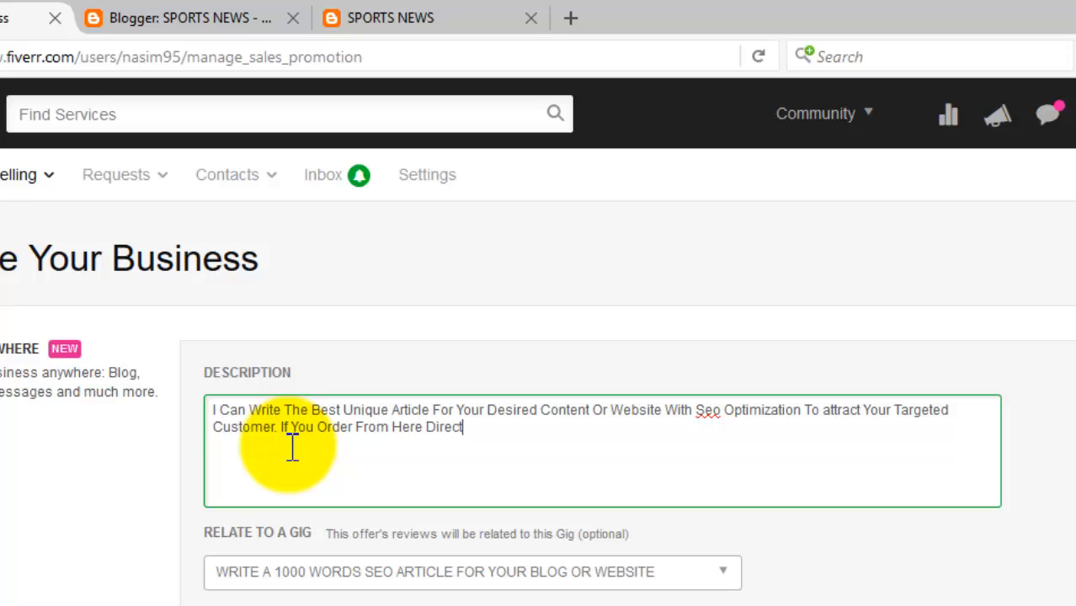
pyautogui.write('ly I Can Give ')
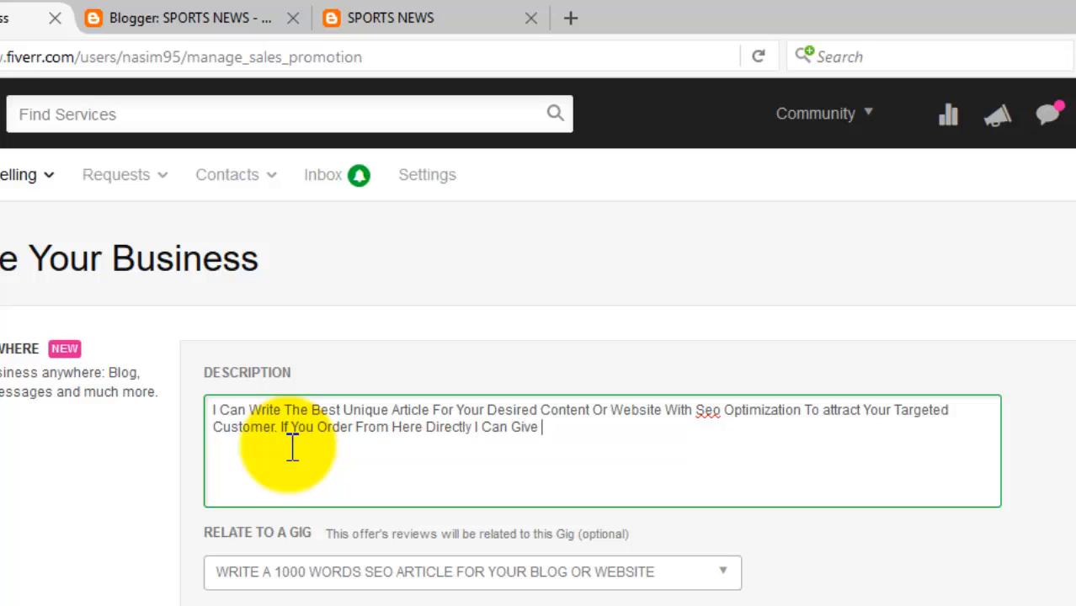
pyautogui.write('!')
pyautogui.press('BackSpace')
pyautogui.press('BackSpace')
pyautogui.write('1 500')
pyautogui.press('BackSpace')
pyautogui.press('BackSpace')
pyautogui.press('BackSpace')
pyautogui.press('BackSpace')
pyautogui.press('BackSpace')
pyautogui.write('One 500 W')
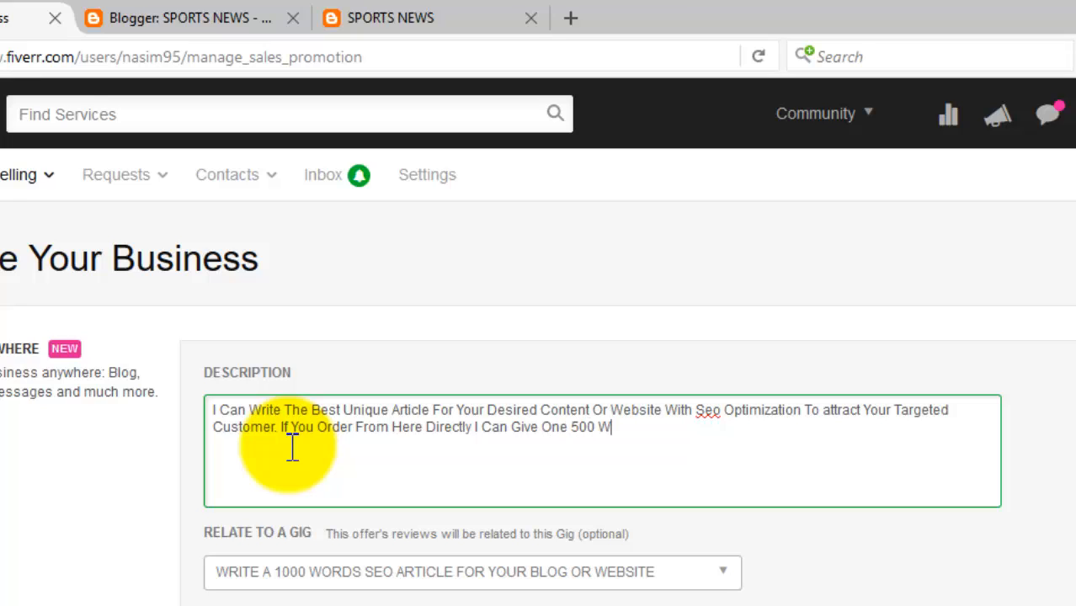
pyautogui.write('ord Article F')
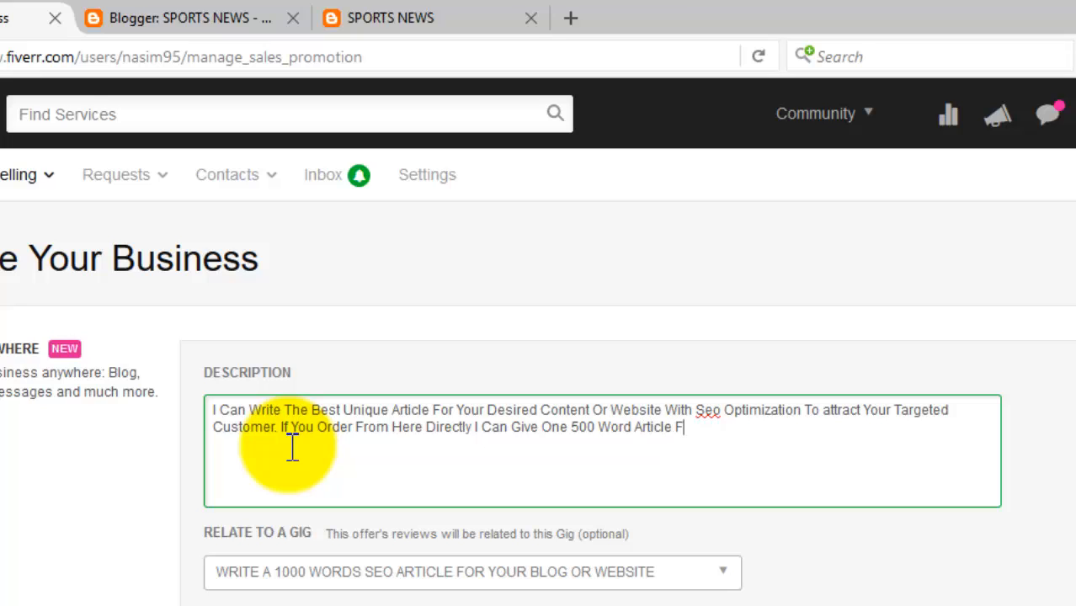
pyautogui.write('or Free.')
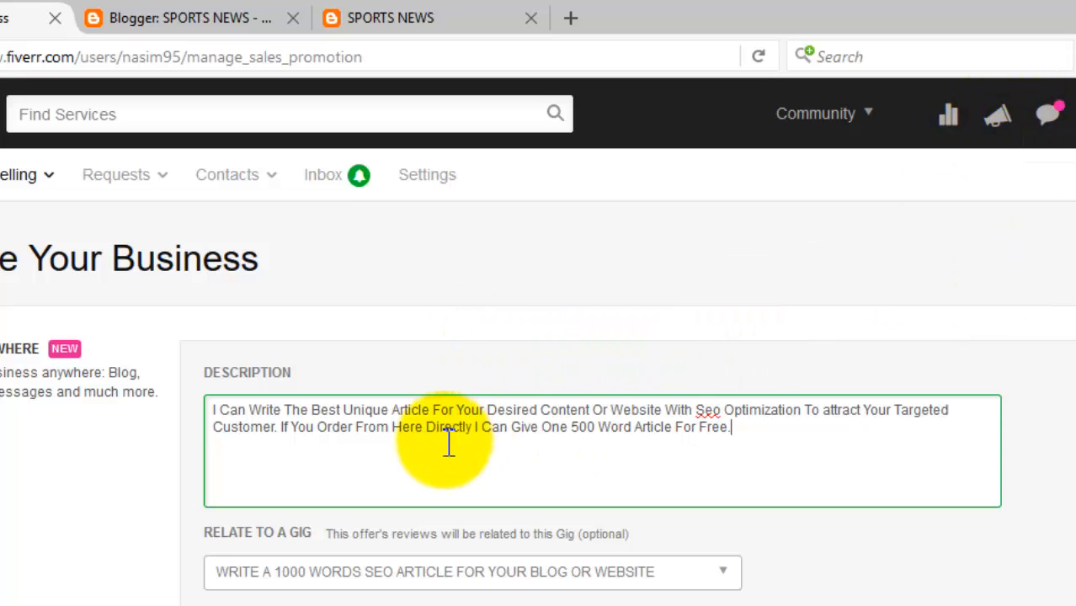
pyautogui.scroll(-3, 449, 445)
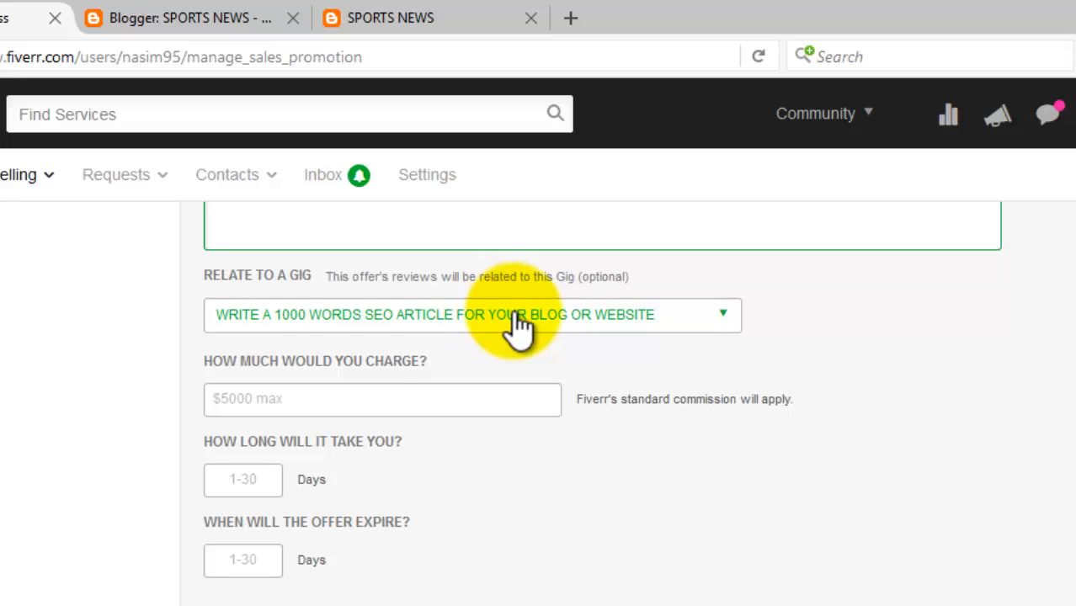
pyautogui.scroll(2, 505, 328)
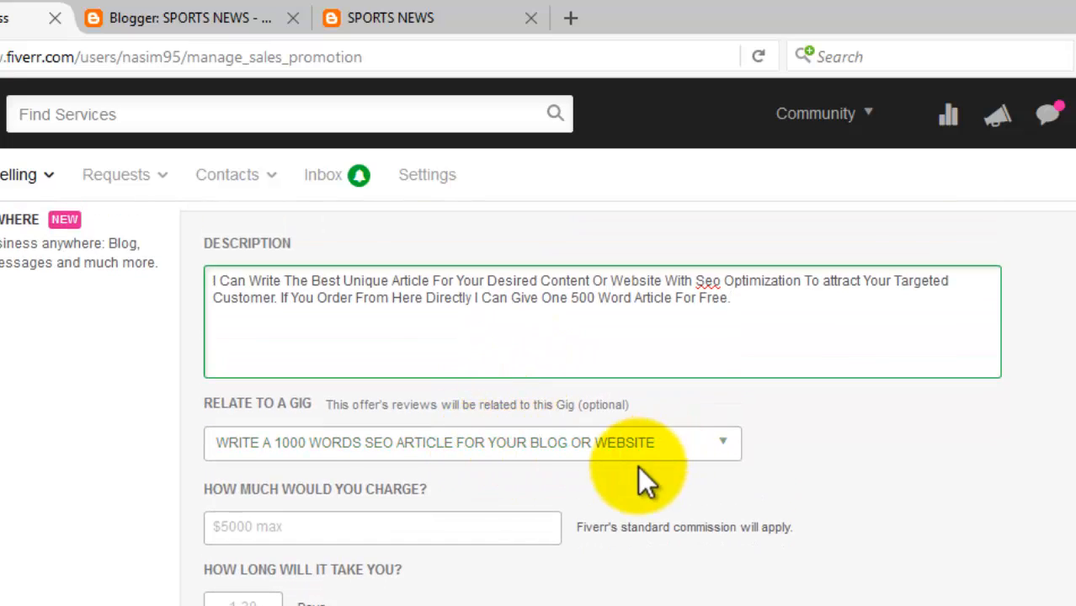
# Set the offer price to 5, delivery to 2 days, expiry to 30 days, and submit it
pyautogui.scroll(-2, 396, 439)
pyautogui.click(380, 398)
pyautogui.write('5')
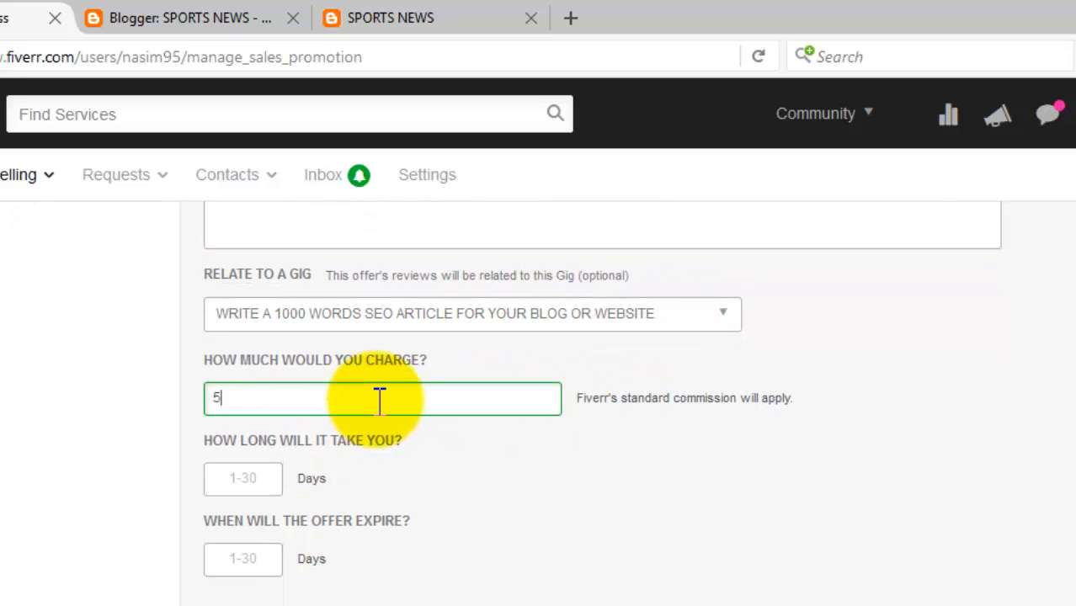
pyautogui.click(262, 478)
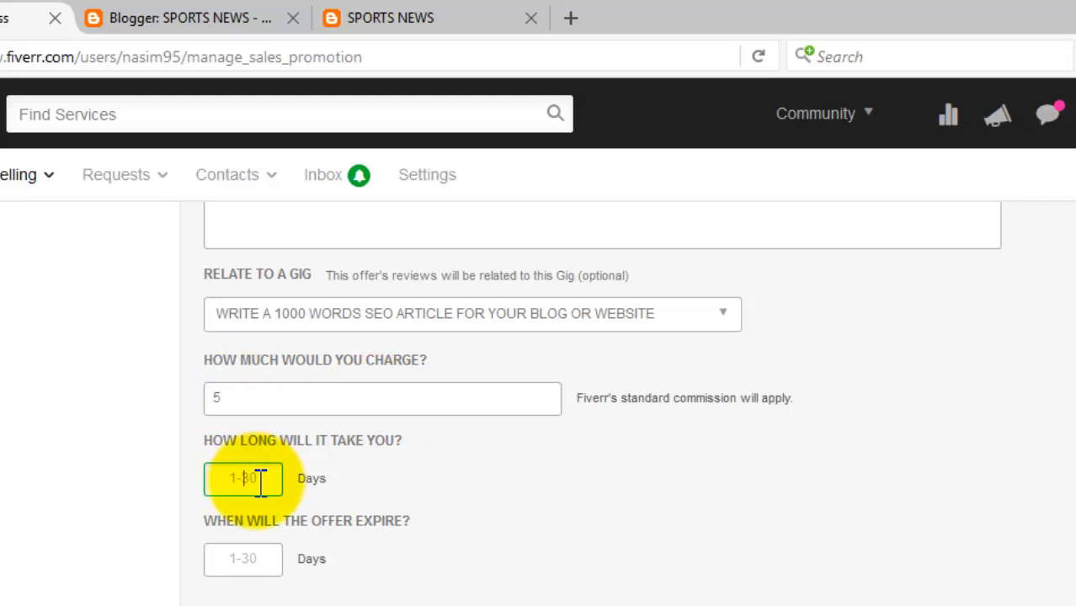
pyautogui.write('2')
pyautogui.click(253, 557)
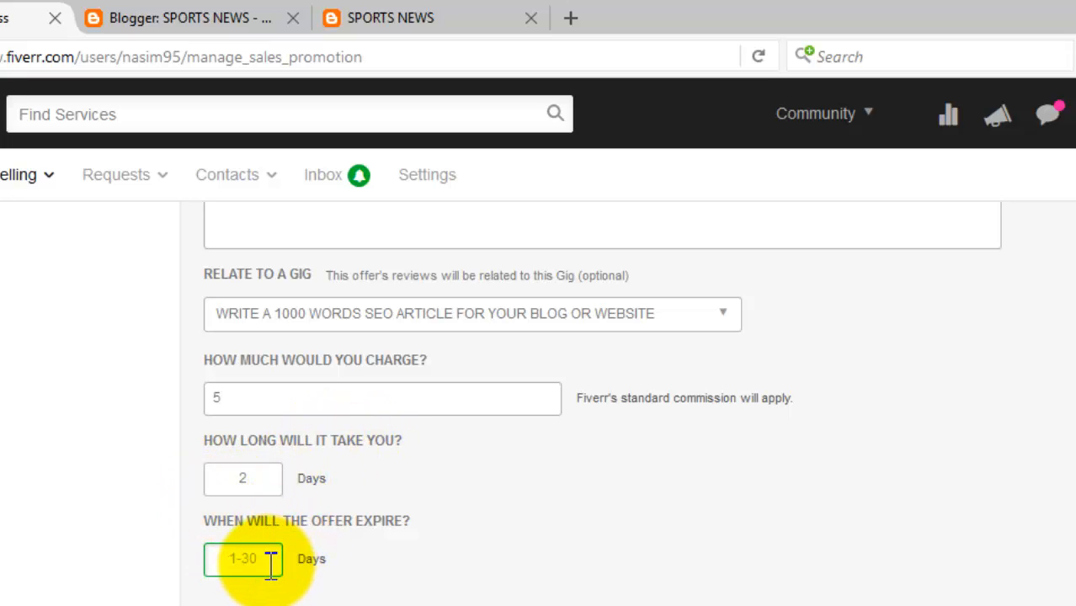
pyautogui.write('30')
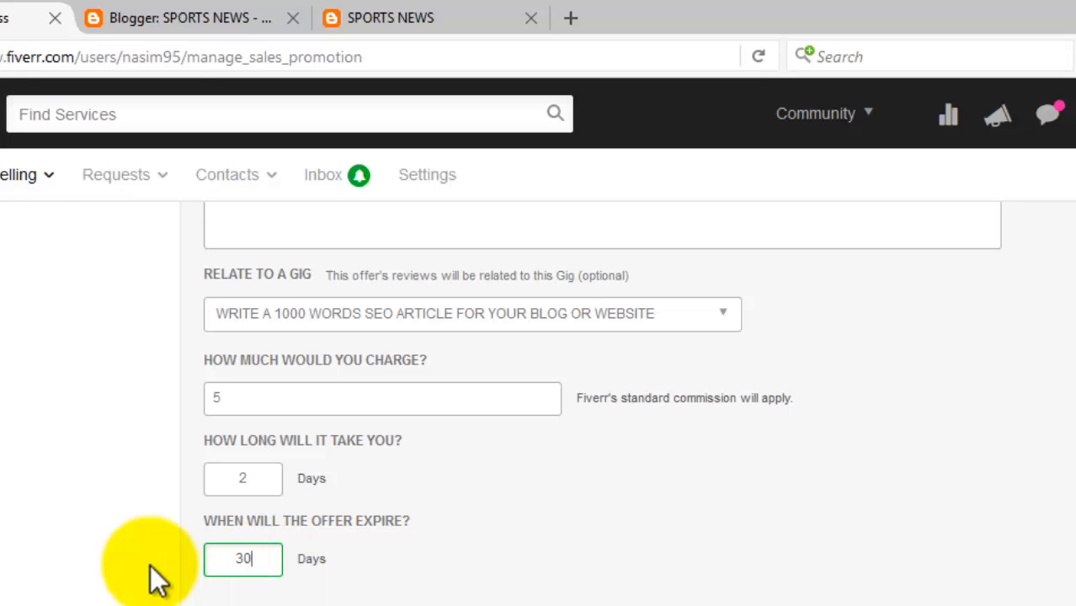
pyautogui.scroll(-5, 494, 411)
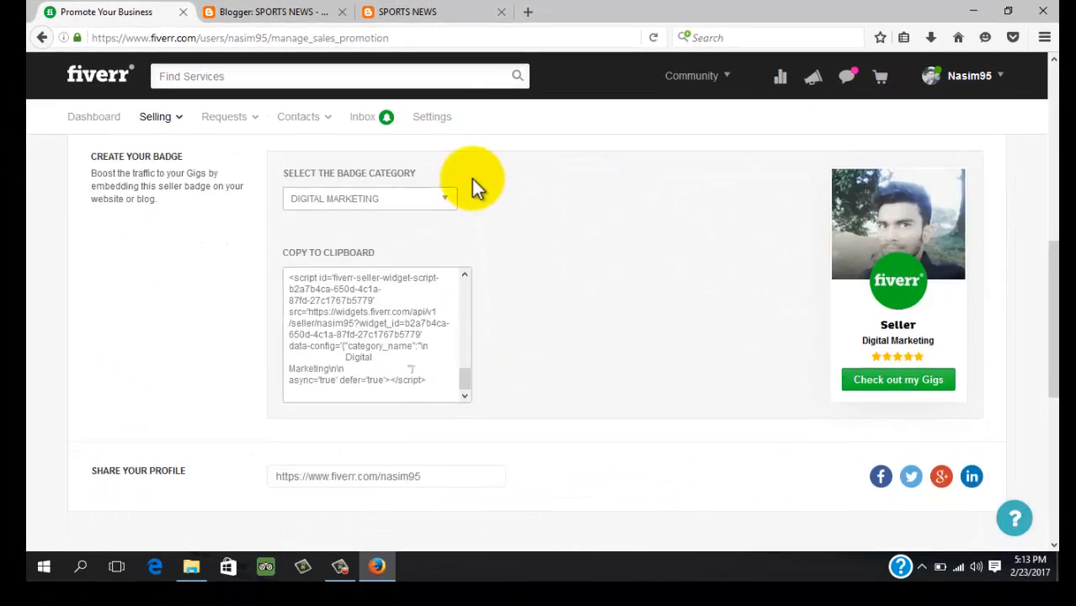
pyautogui.scroll(3, 471, 184)
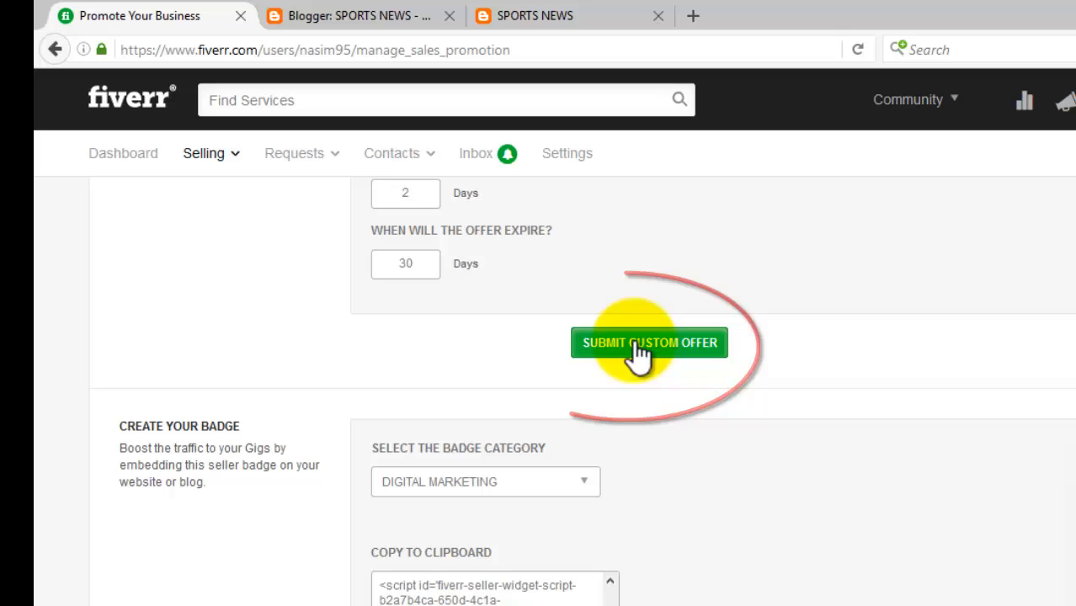
pyautogui.click(637, 345)
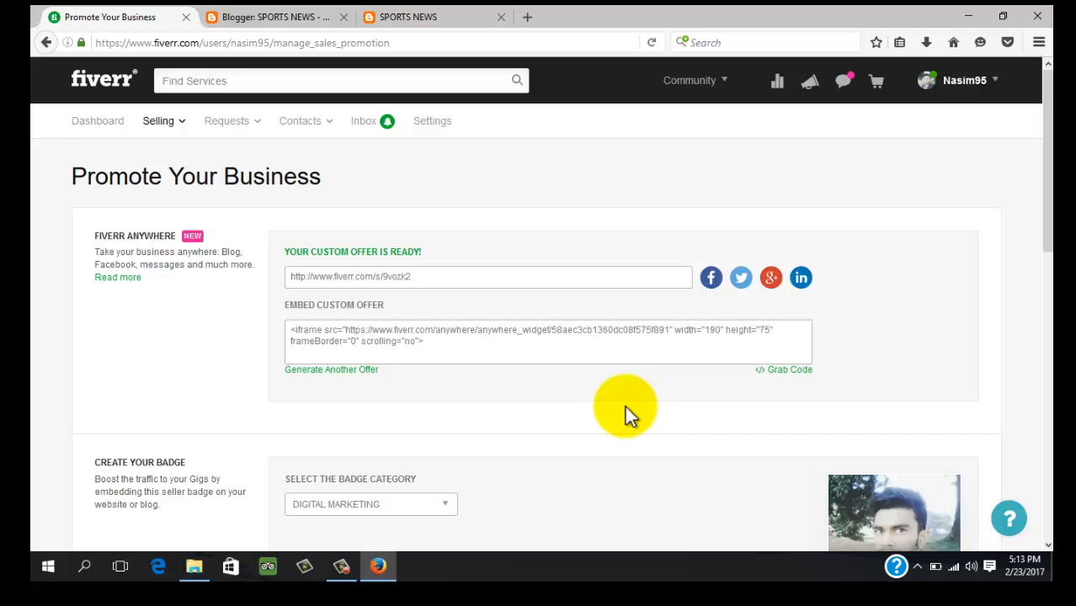
# Copy the custom offer's embed code and return to the Blogger Layout page
pyautogui.click(390, 357)
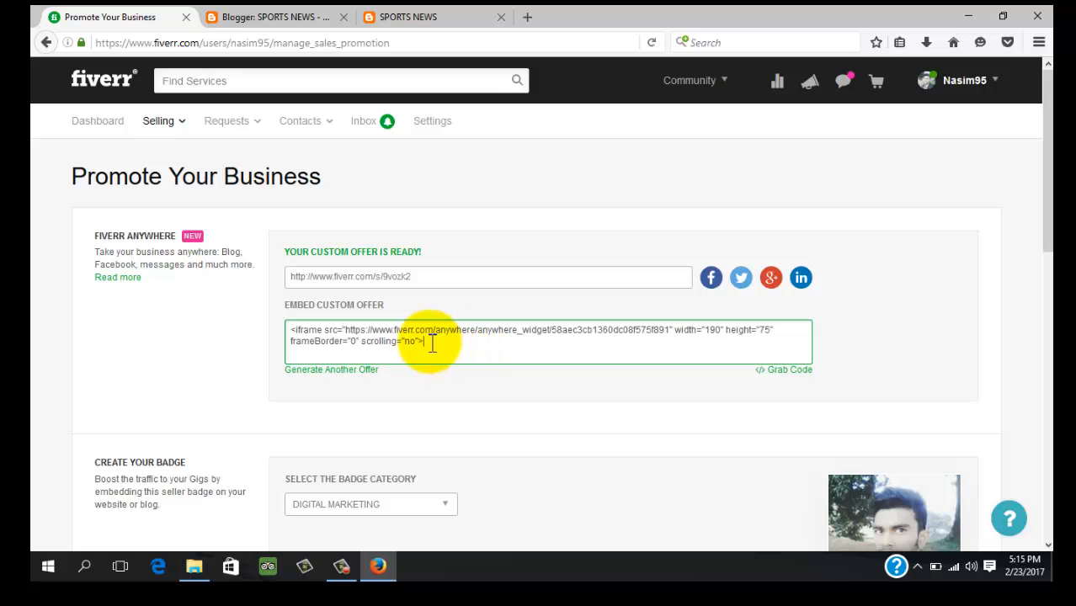
pyautogui.click(796, 373)
pyautogui.rightClick(416, 340)
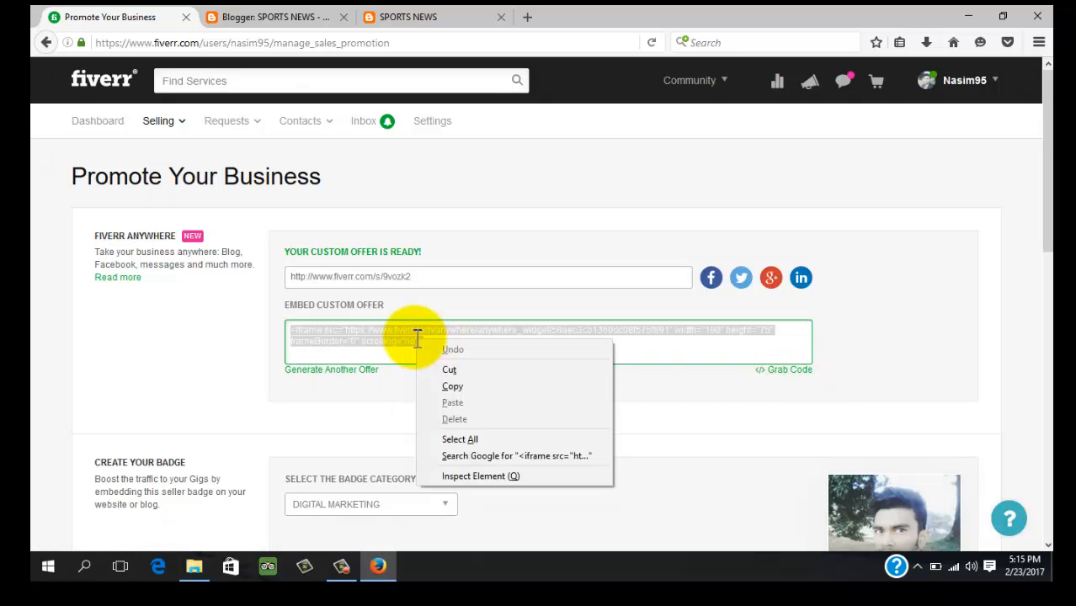
pyautogui.click(464, 388)
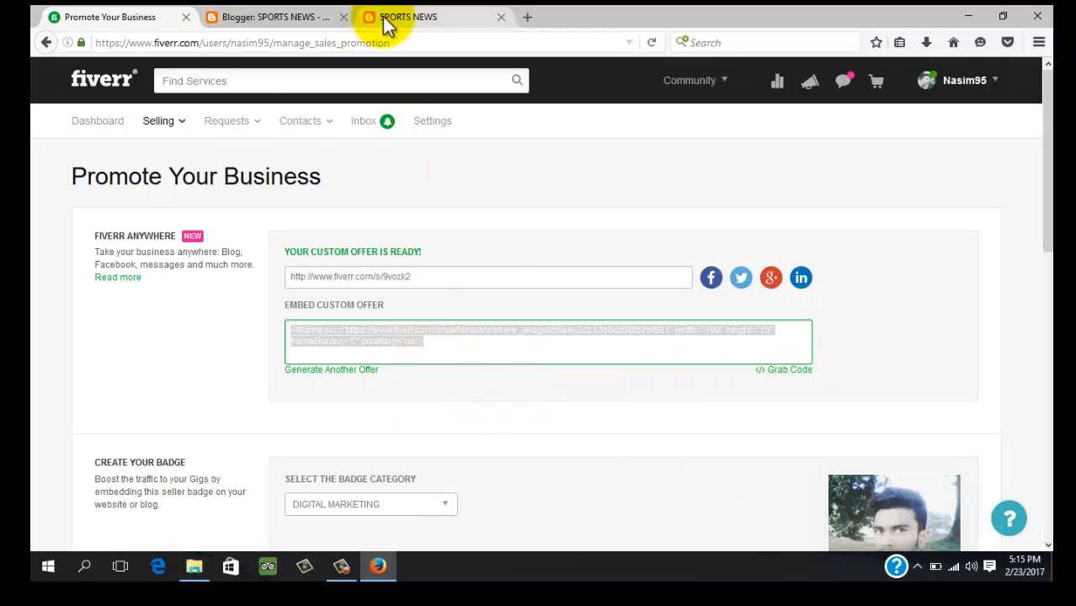
pyautogui.click(268, 17)
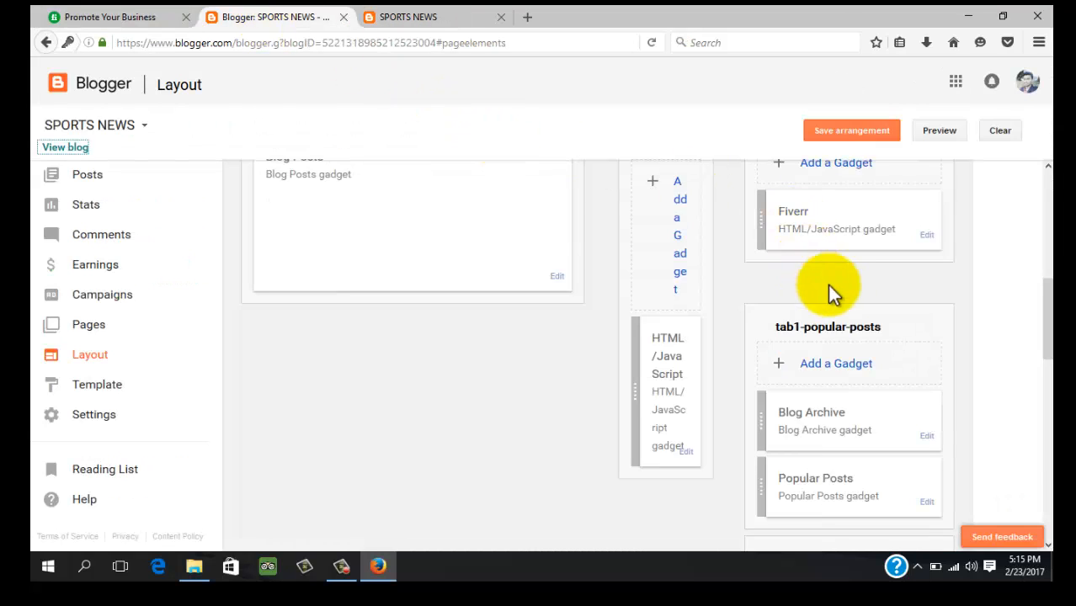
# Add an HTML/JavaScript gadget titled 'Buy 1 Get 1 Free' containing the pasted Fiverr offer code
pyautogui.scroll(3, 858, 311)
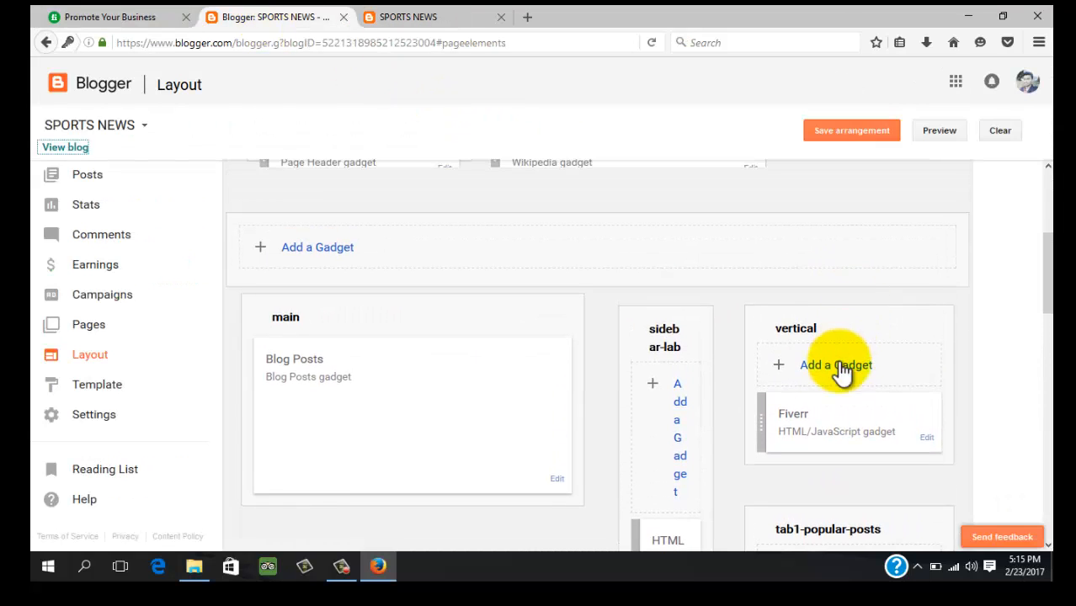
pyautogui.click(840, 377)
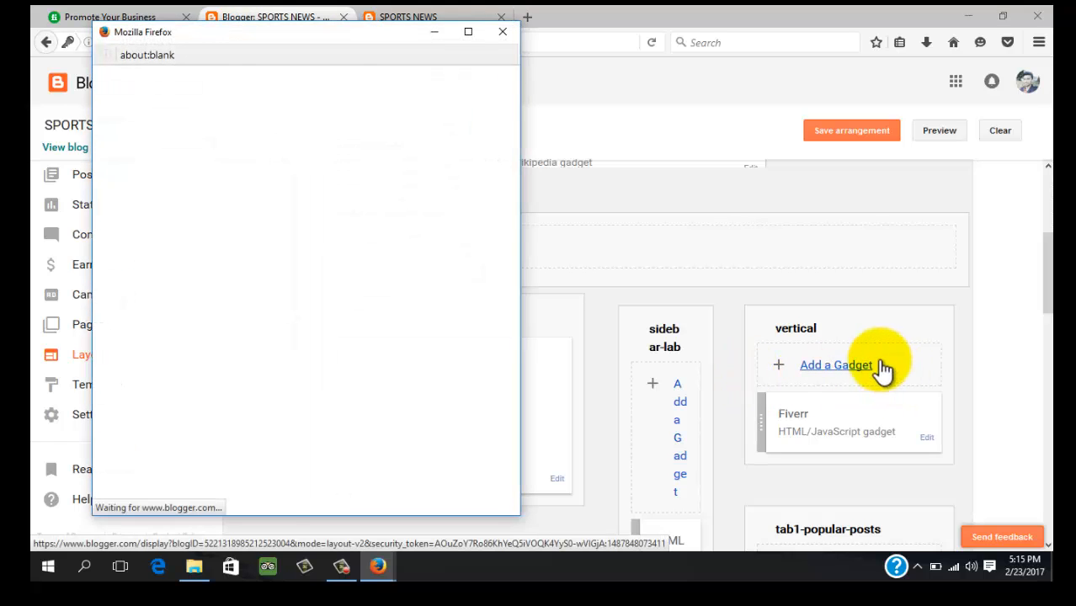
pyautogui.scroll(-2, 360, 252)
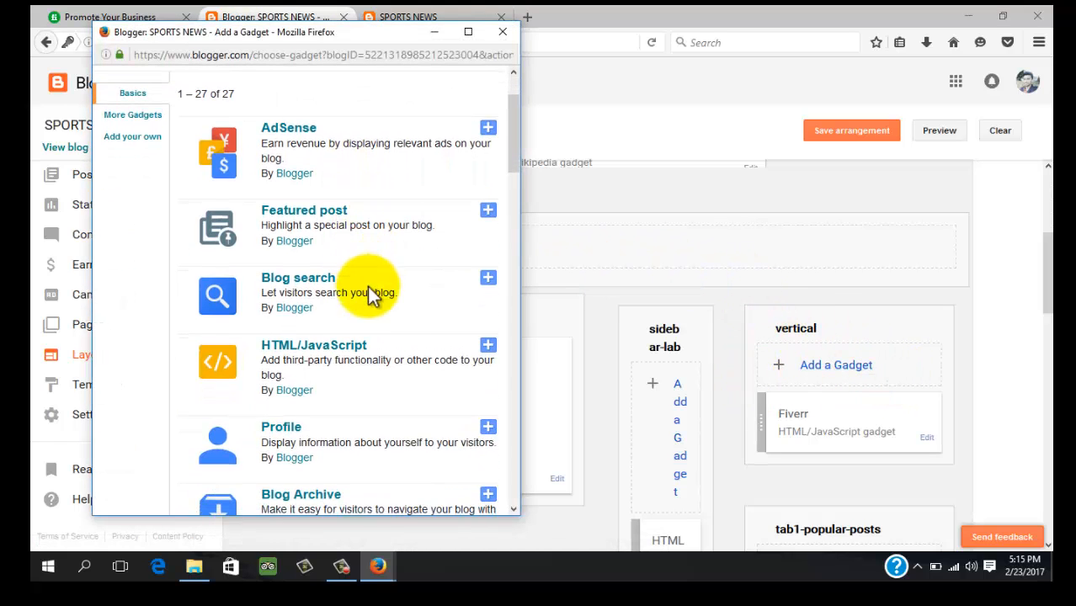
pyautogui.click(488, 345)
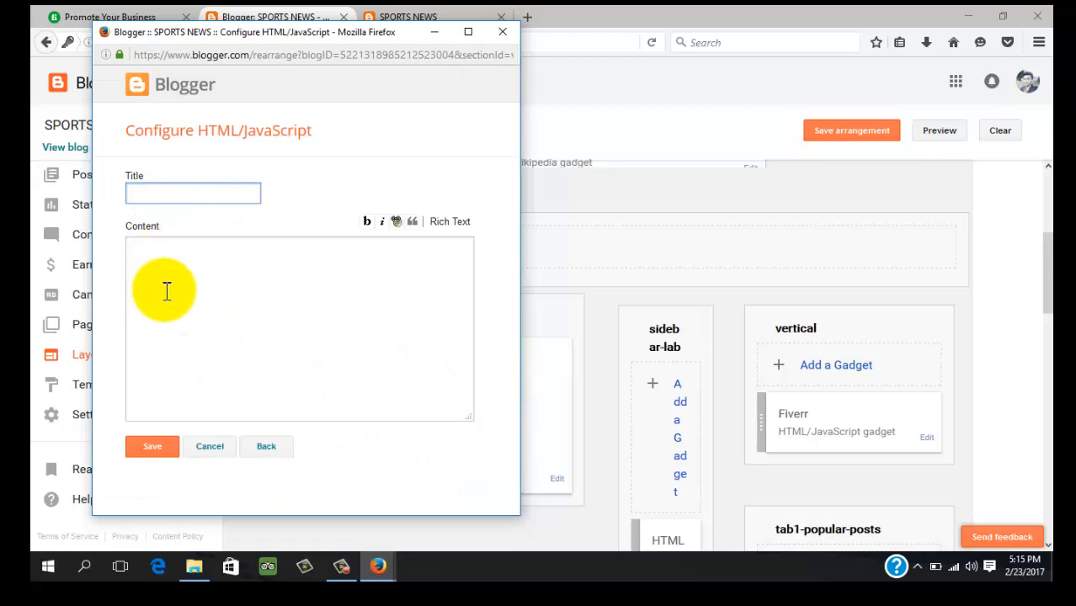
pyautogui.click(163, 291)
pyautogui.rightClick(166, 294)
pyautogui.click(244, 355)
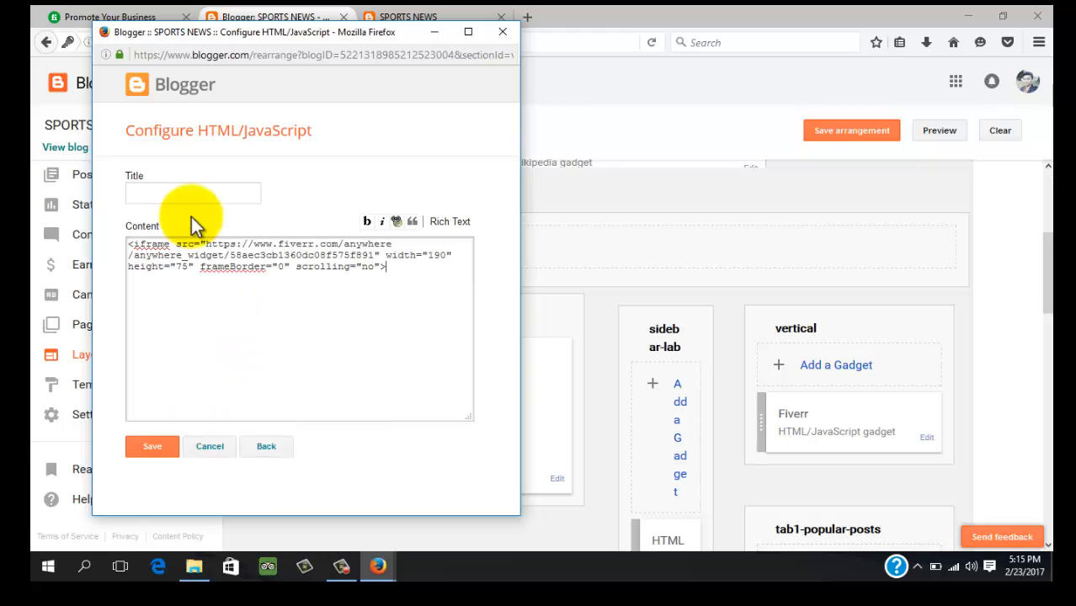
pyautogui.click(190, 193)
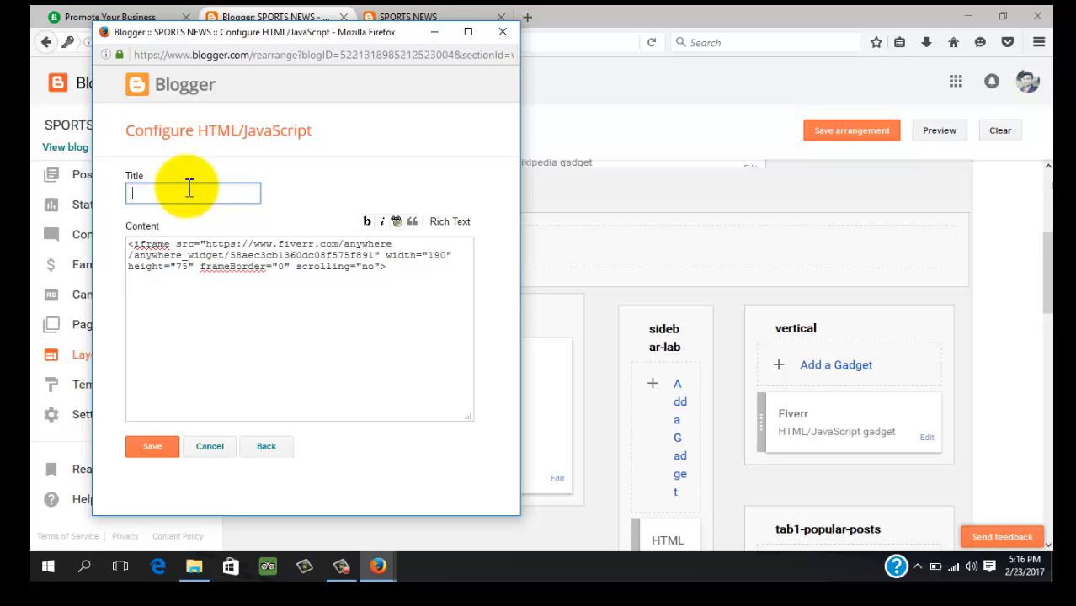
pyautogui.write('Buy 1 Get 1 Free')
pyautogui.click(168, 446)
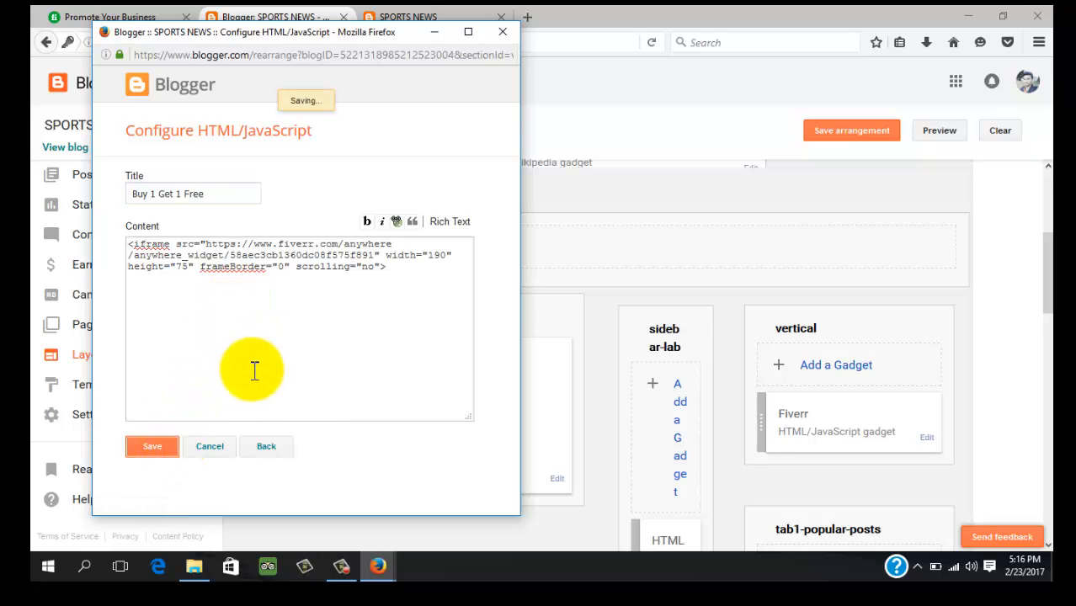
# Save the layout arrangement and open the live blog in a new tab
pyautogui.click(855, 133)
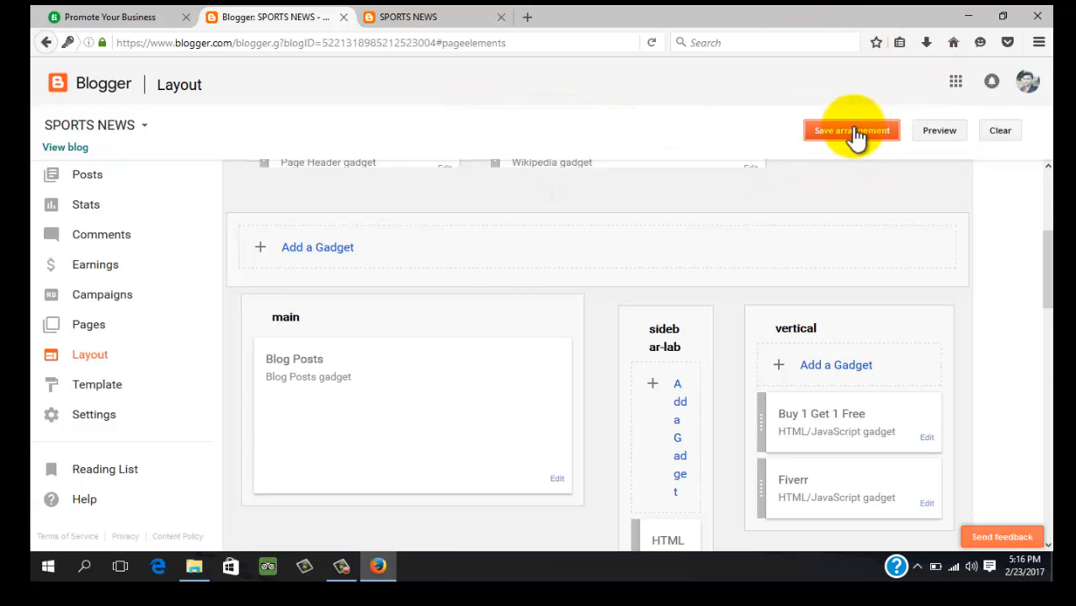
pyautogui.rightClick(84, 148)
pyautogui.click(139, 158)
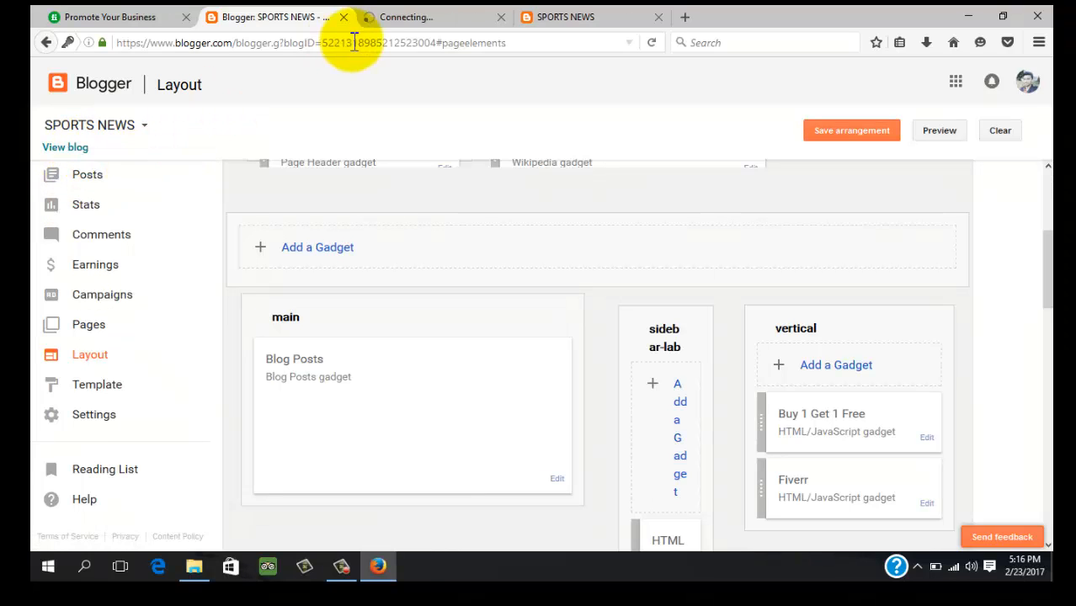
# Close the older blog tab and check the Buy 1 Get 1 Free widget in the live sidebar
pyautogui.click(658, 18)
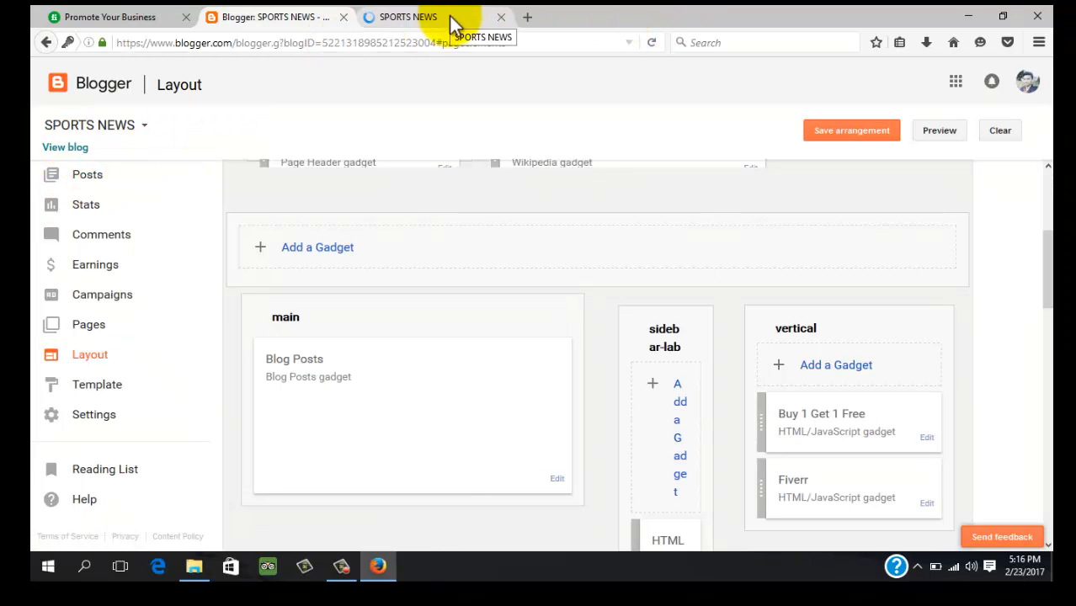
pyautogui.click(442, 16)
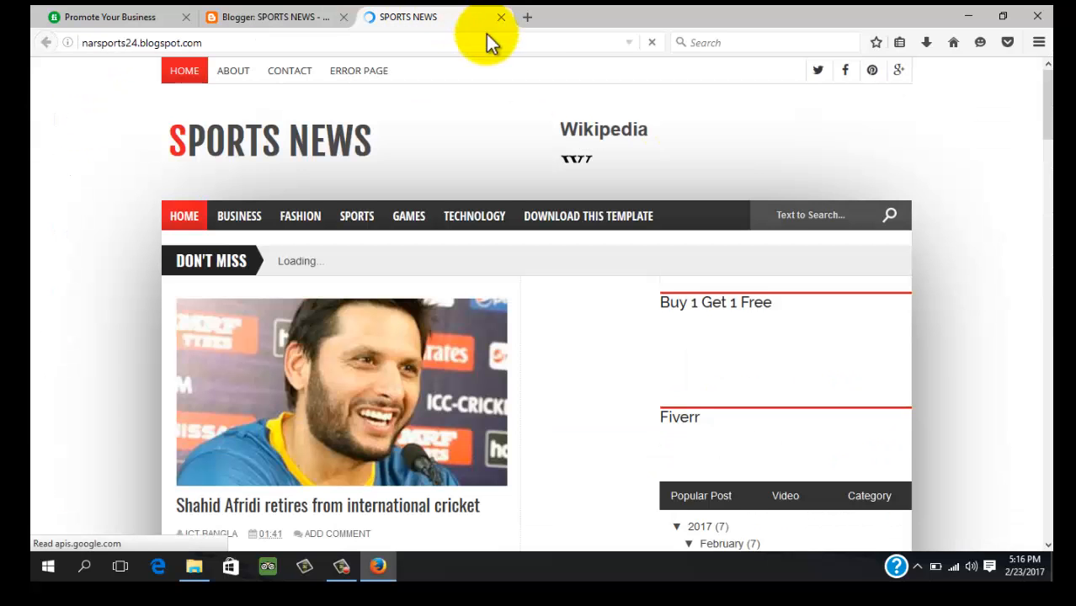
pyautogui.scroll(-3, 686, 168)
pyautogui.scroll(-2, 781, 396)
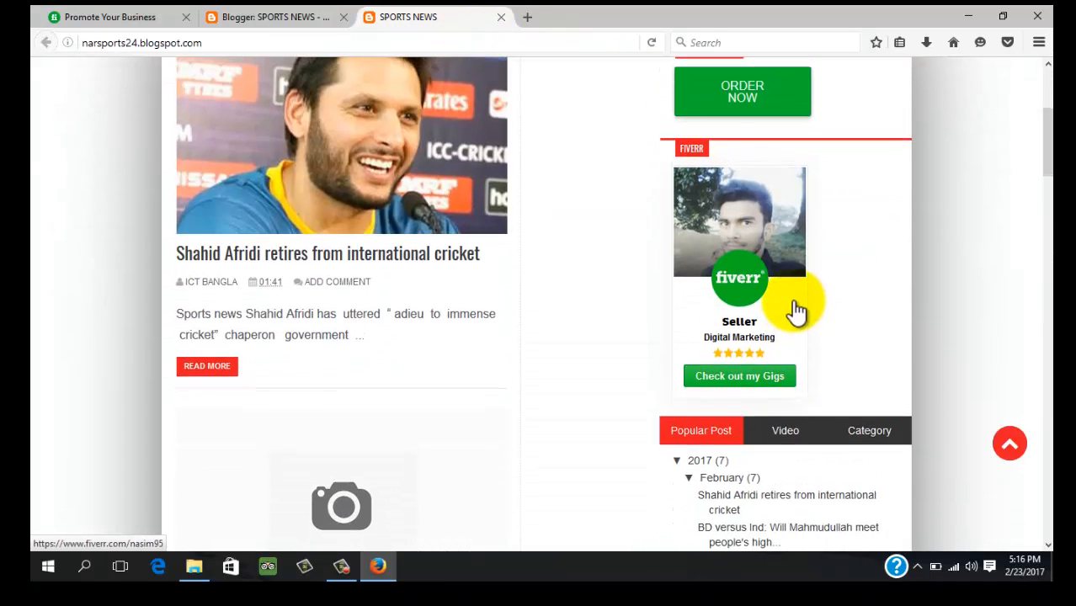
pyautogui.scroll(4, 735, 248)
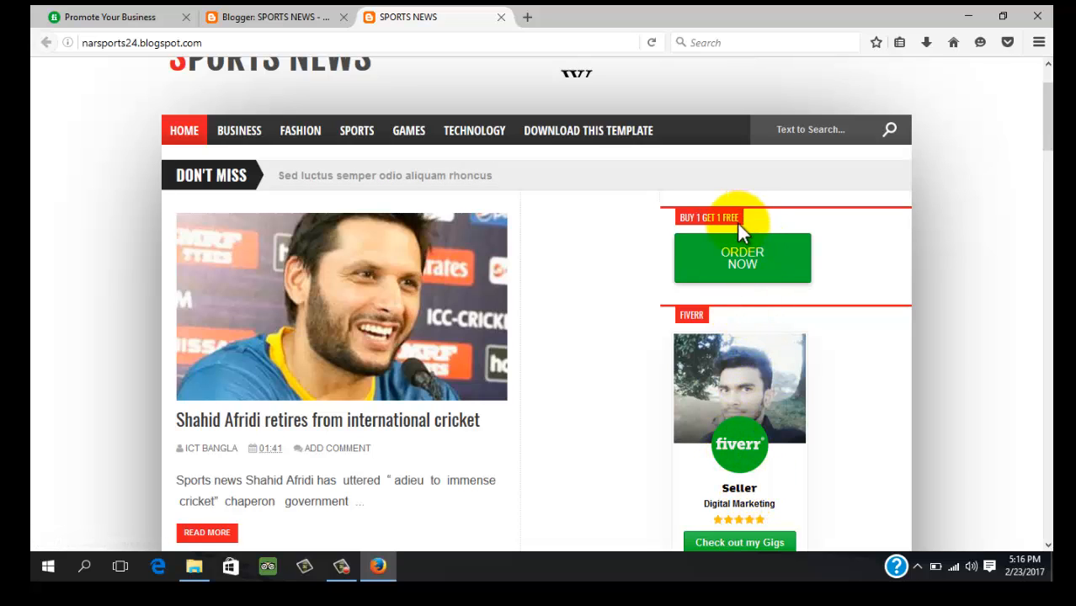
pyautogui.scroll(-3, 740, 287)
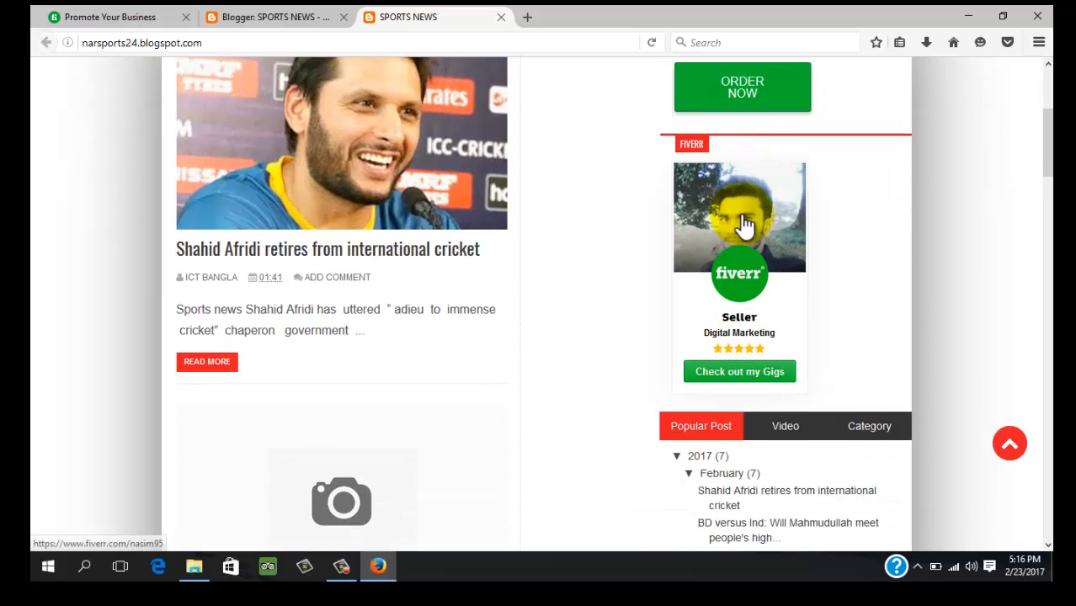
pyautogui.scroll(4, 433, 99)
pyautogui.click(259, 17)
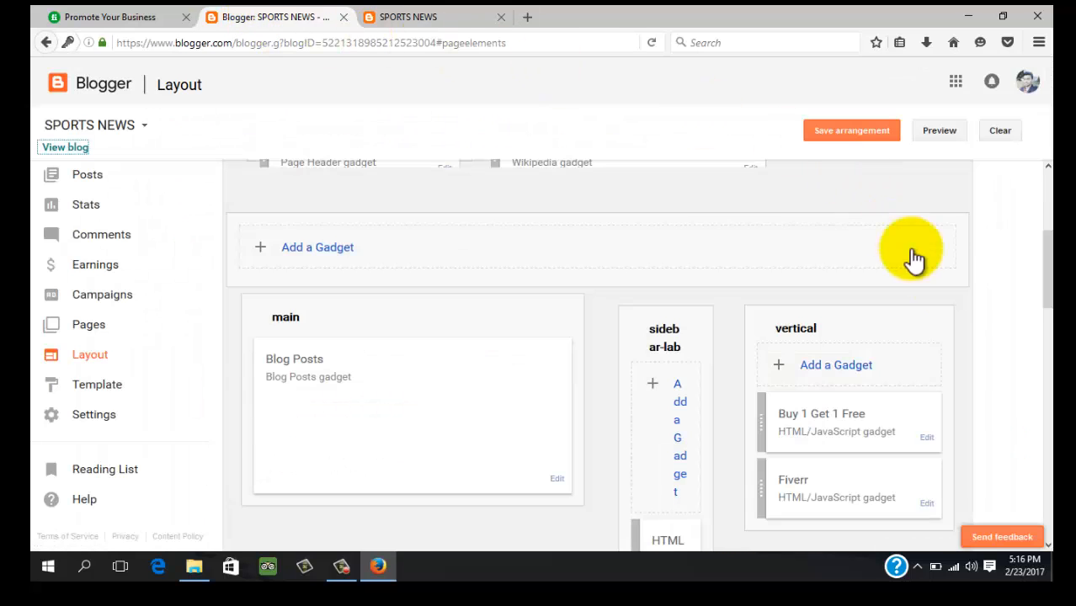
# Move the Buy 1 Get 1 Free gadget below the Fiverr gadget
pyautogui.scroll(-1, 944, 291)
pyautogui.scroll(-2, 842, 286)
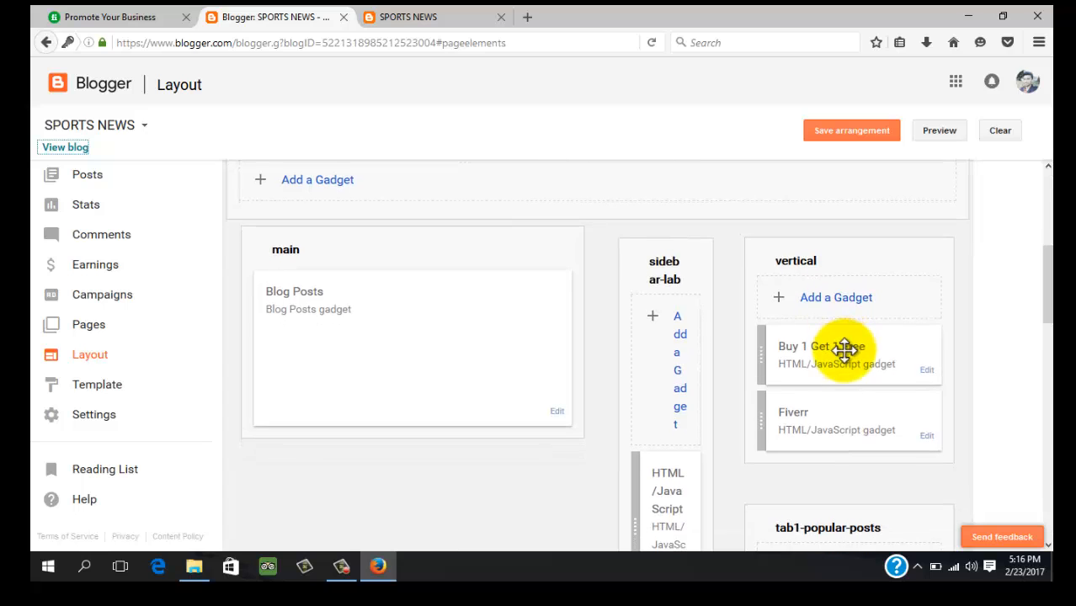
pyautogui.moveTo(844, 352); pyautogui.dragTo(843, 423)
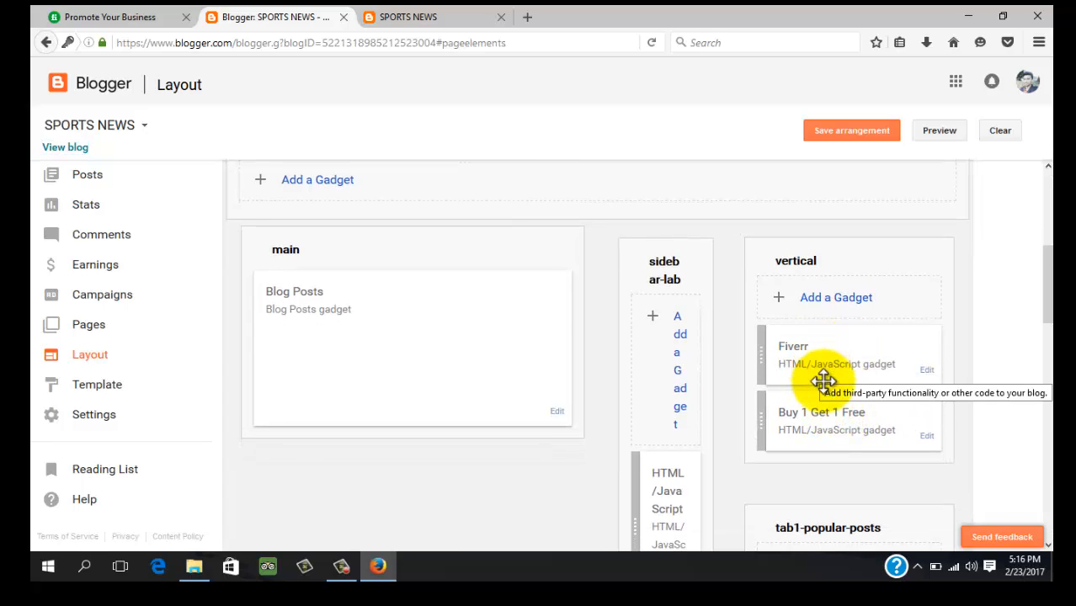
# Close the outdated blog tab and reopen the updated live blog in a new tab
pyautogui.click(431, 17)
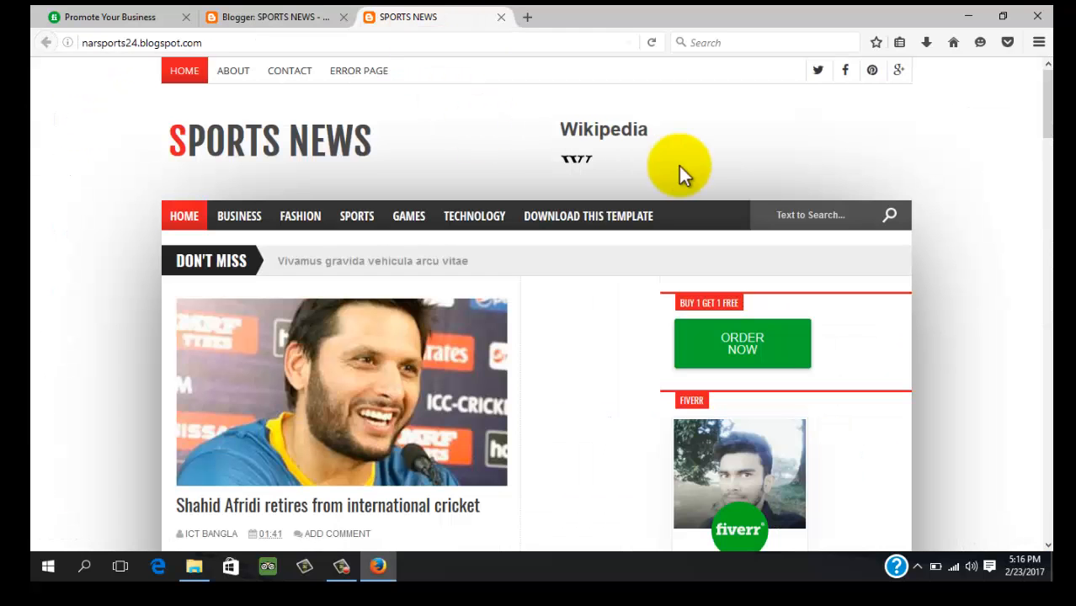
pyautogui.click(500, 17)
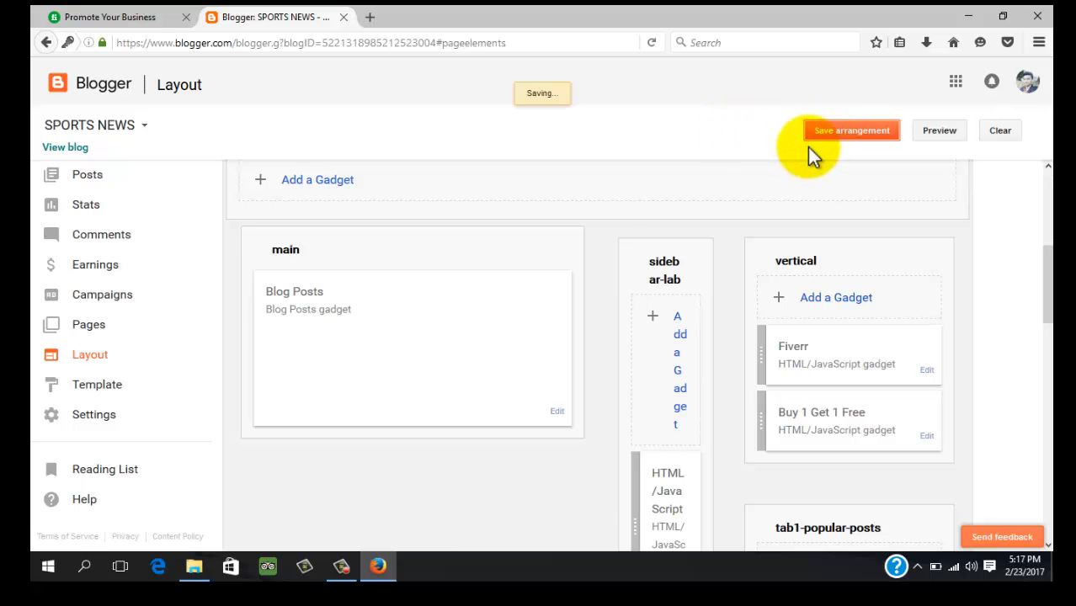
pyautogui.rightClick(71, 148)
pyautogui.click(144, 158)
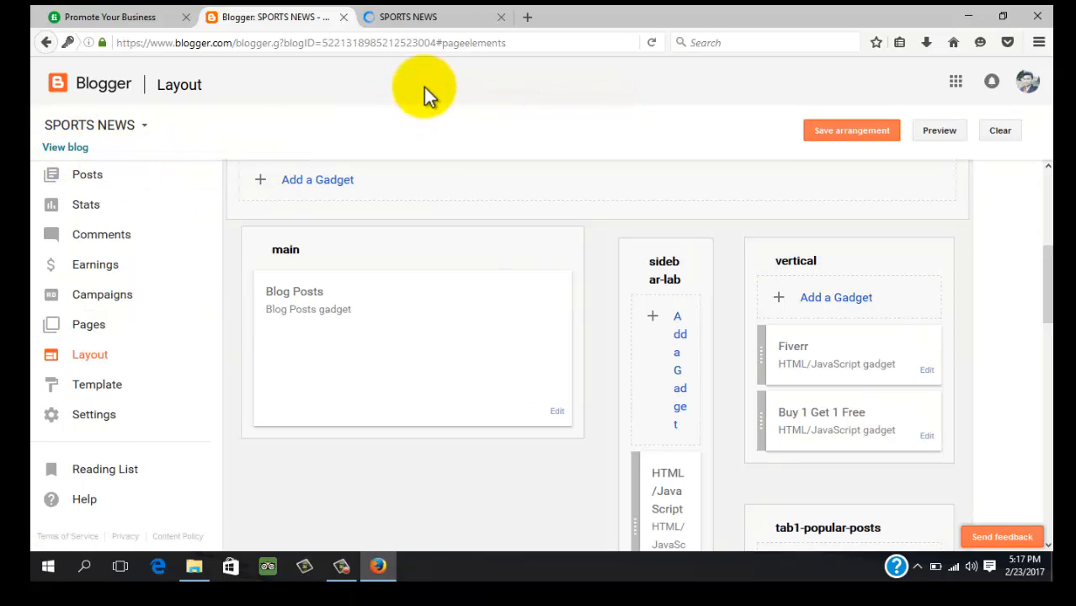
# Check the updated sidebar and follow the Fiverr badge's Check out my Gigs link
pyautogui.click(449, 19)
pyautogui.scroll(-3, 744, 253)
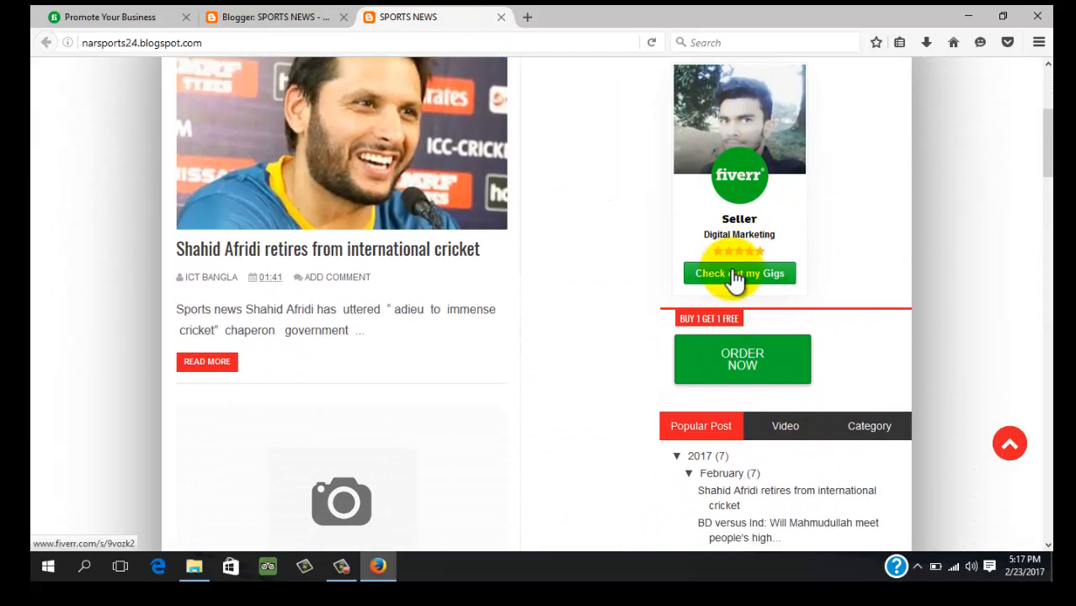
pyautogui.click(729, 273)
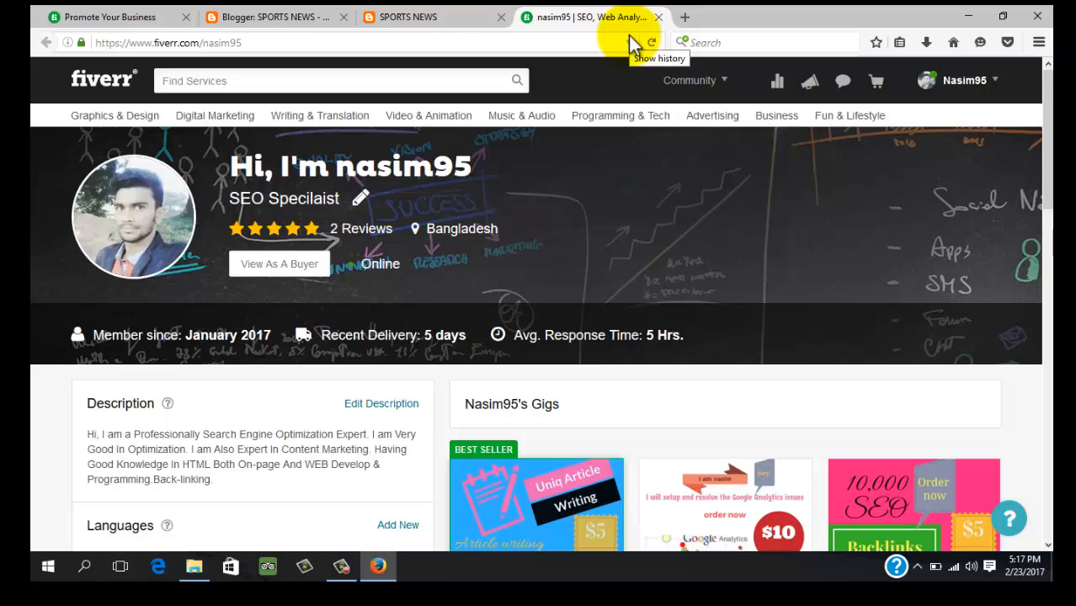
# Close the Fiverr profile tab, review the $5.0 order checkout, then close that tab too
pyautogui.click(658, 18)
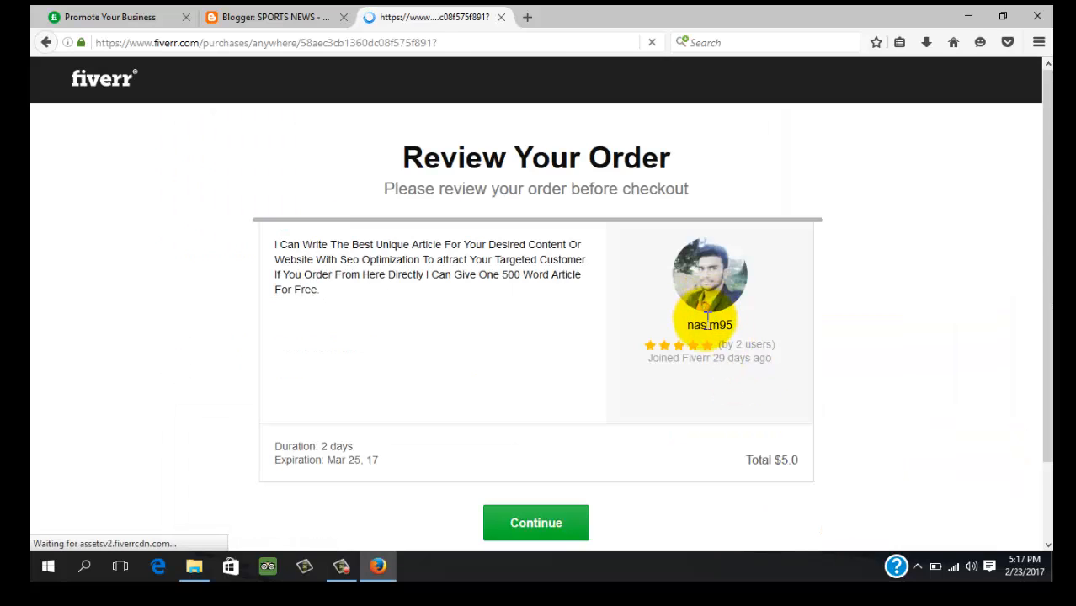
pyautogui.scroll(-2, 629, 425)
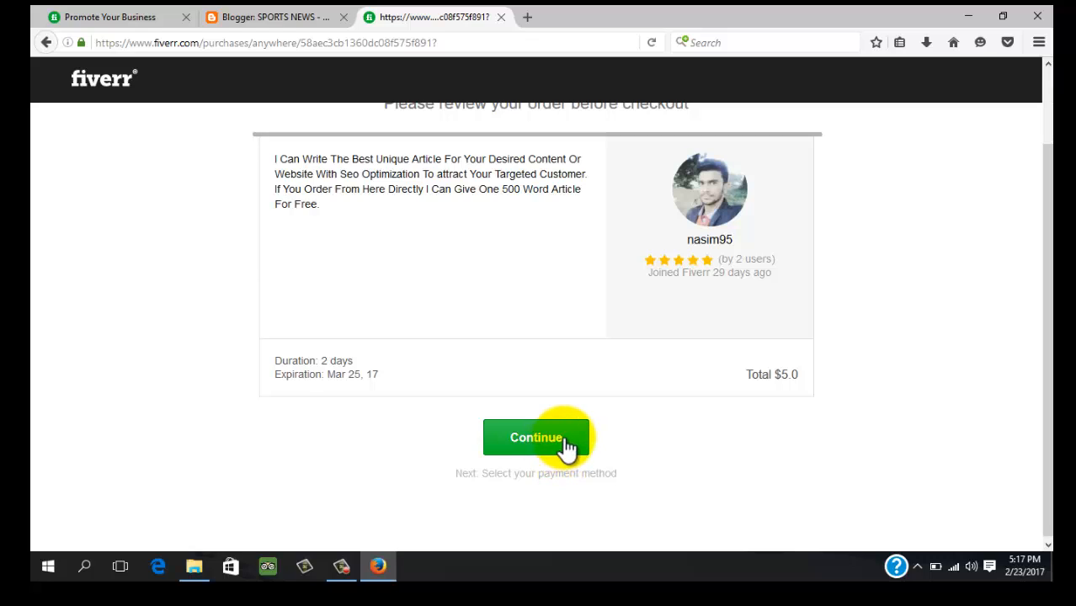
pyautogui.click(501, 17)
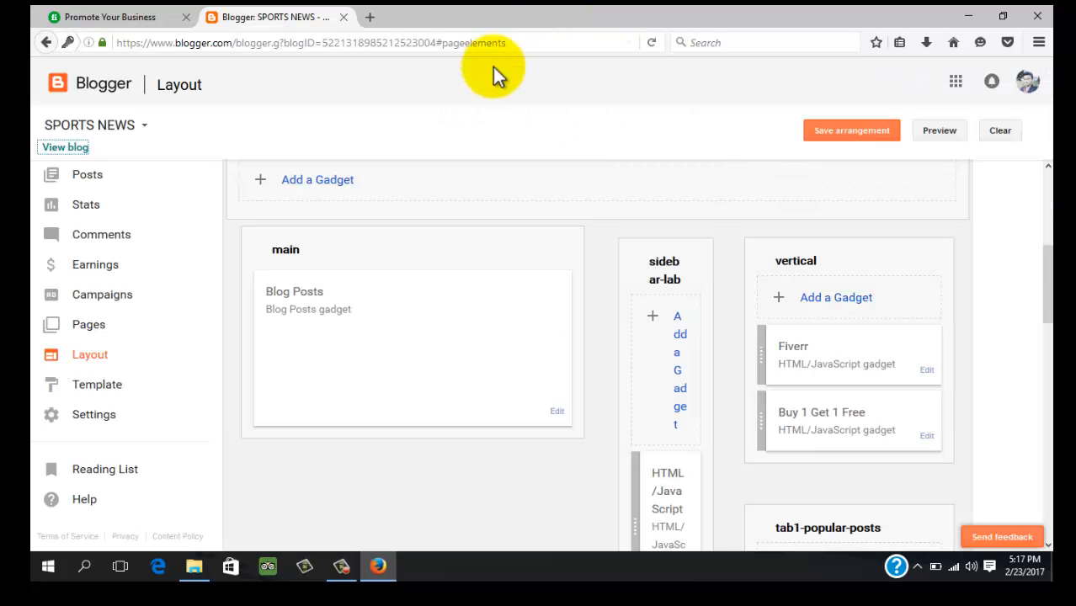